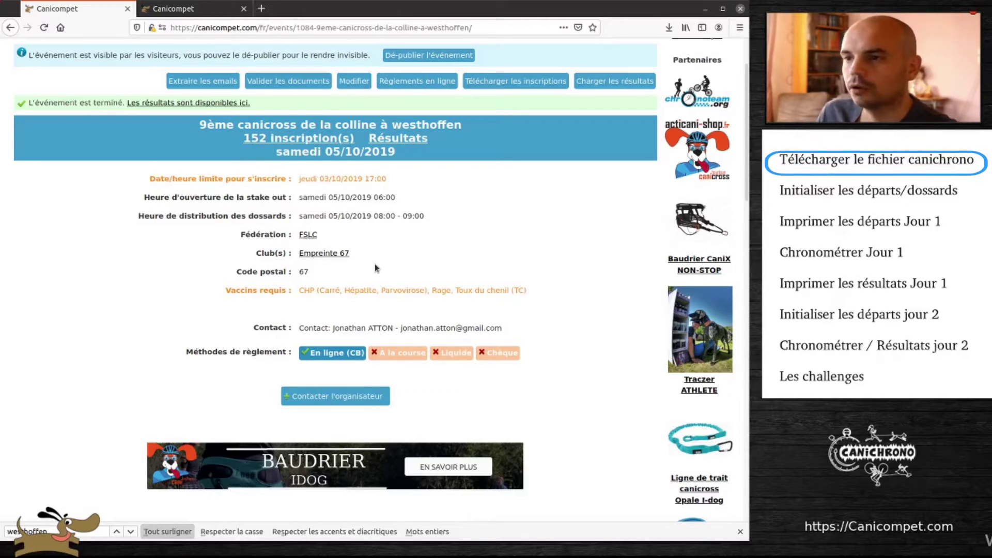
Download the paid registrations for Canichrono from the Westhoffen canicross event and save the file.
scroll(374, 265, up, 1)
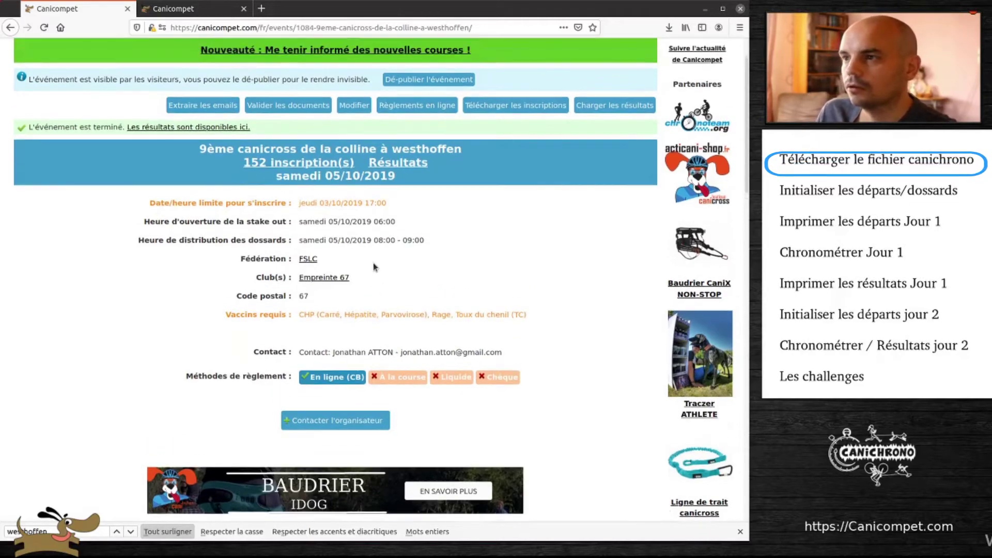
click(520, 108)
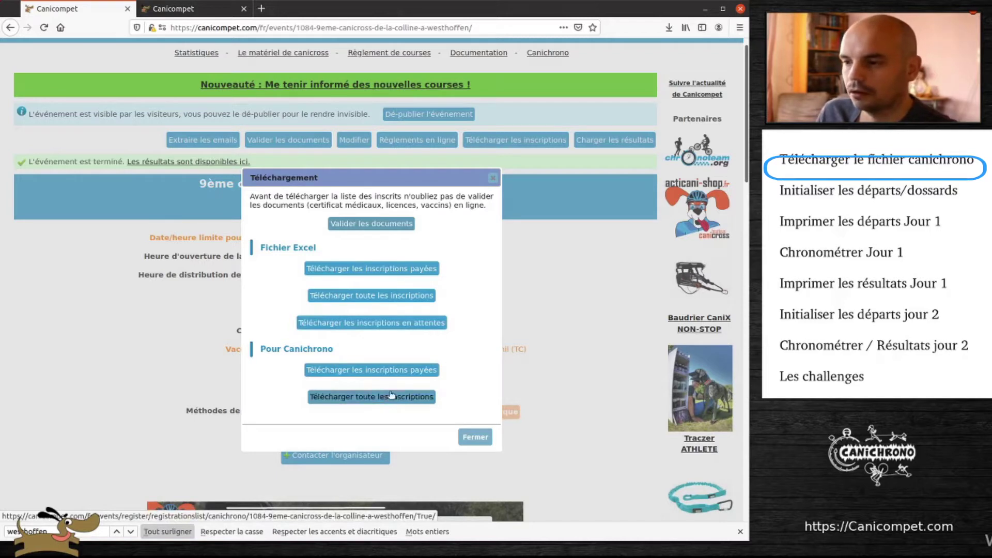
click(341, 370)
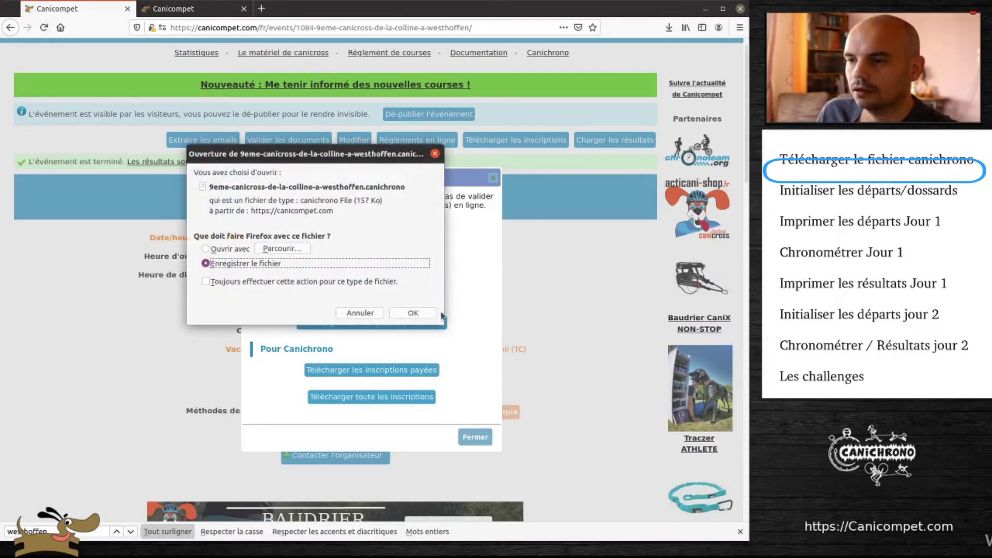
click(413, 313)
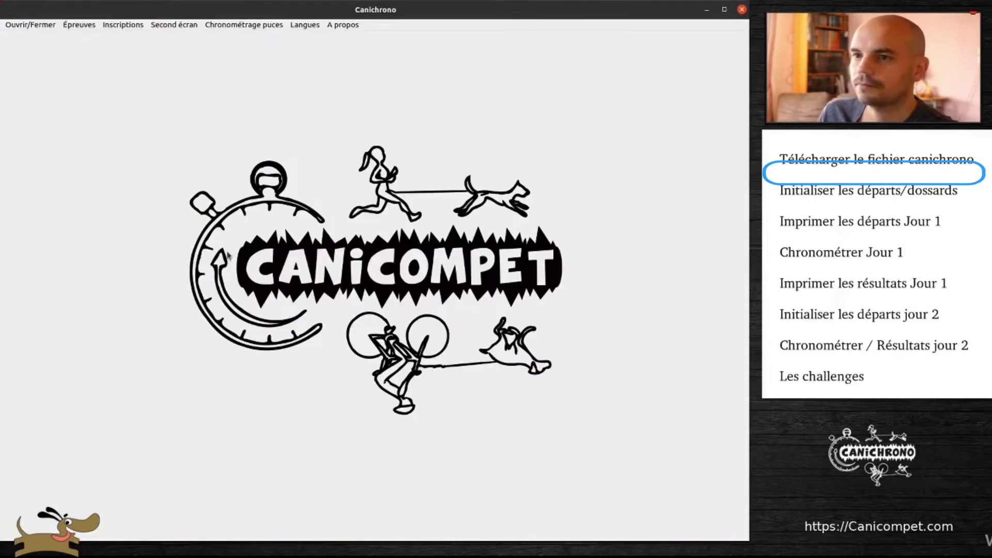
Switch to Canichrono and open the file Démonstration Canichrono.canichrono.
click(34, 25)
click(44, 41)
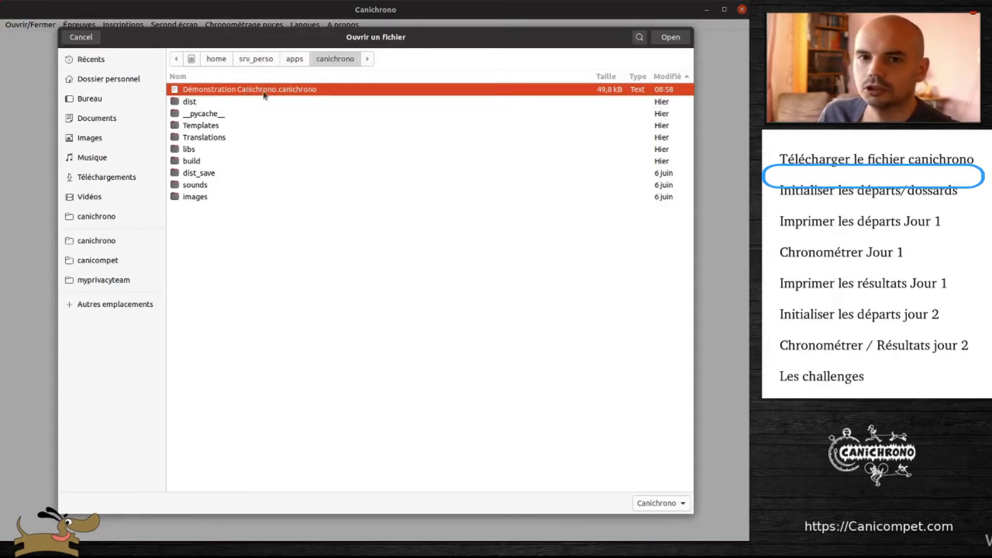
click(670, 37)
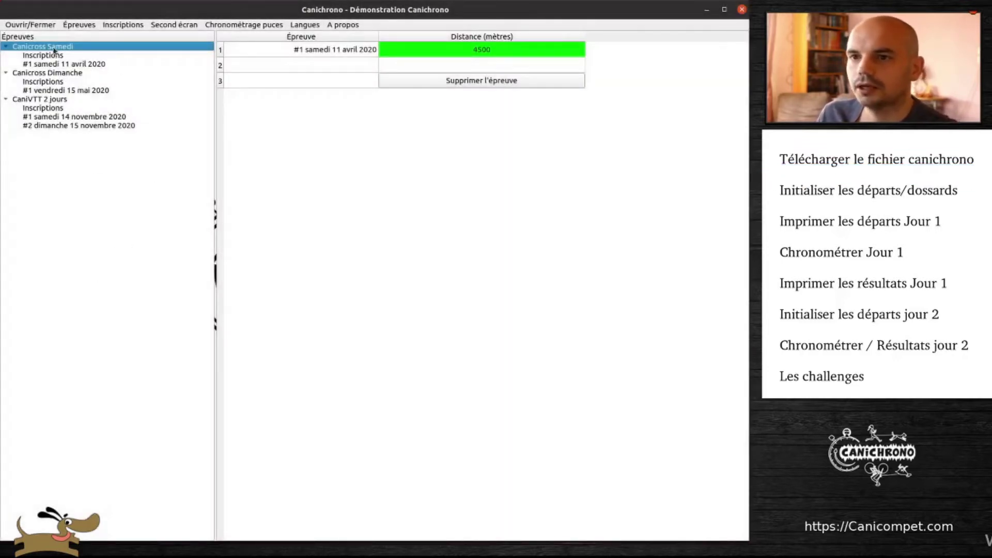
Review the events and distances of Canicross Samedi, Canicross Dimanche and CaniVTT 2 jours.
click(63, 73)
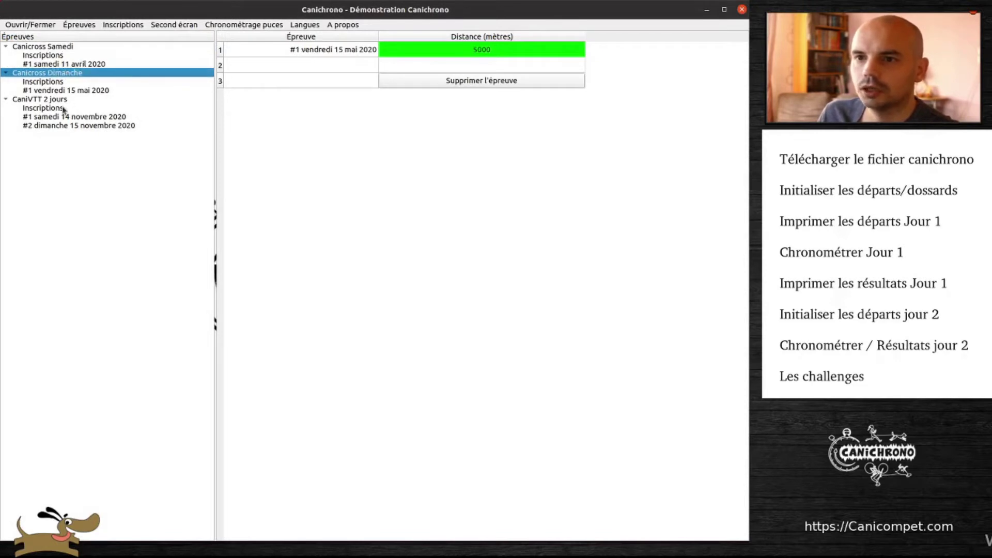
click(61, 99)
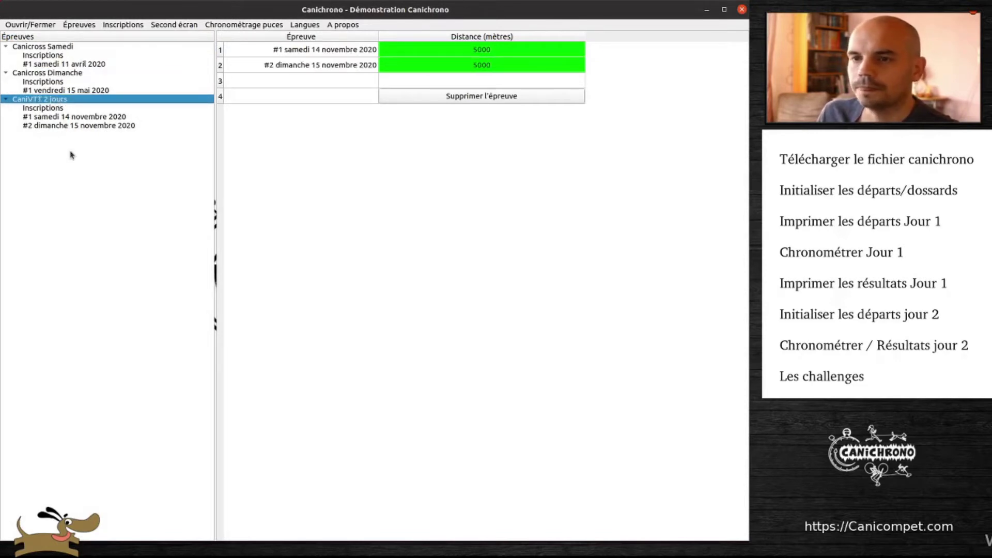
click(56, 47)
click(60, 73)
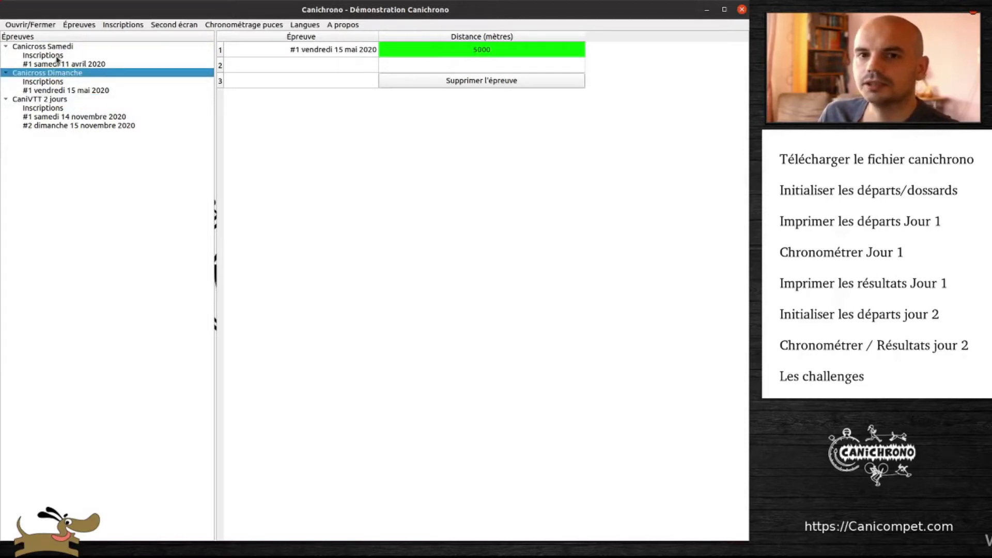
Examine the registration lists of Canicross Samedi, Canicross Dimanche and CaniVTT 2 jours, including the Canicross Dimanche timing table.
click(57, 56)
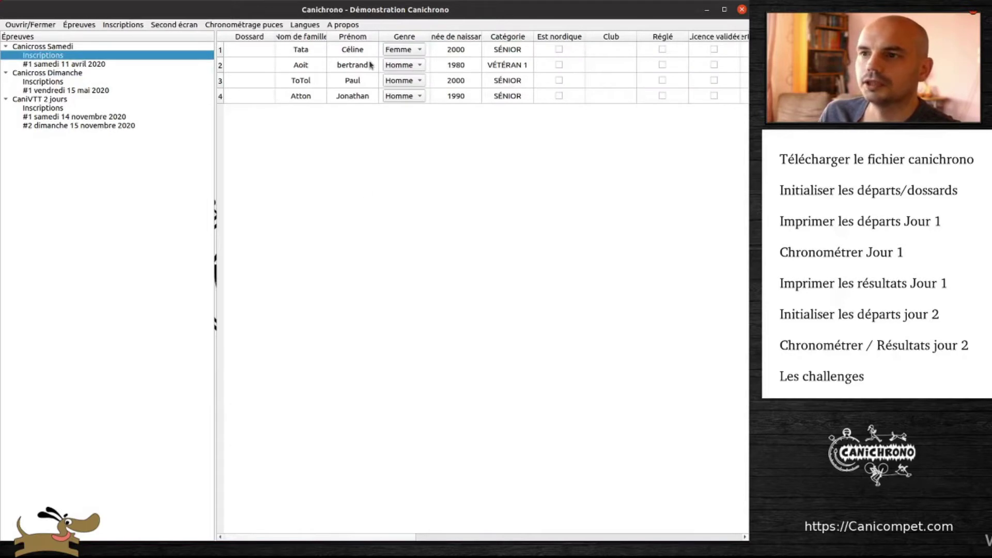
click(53, 82)
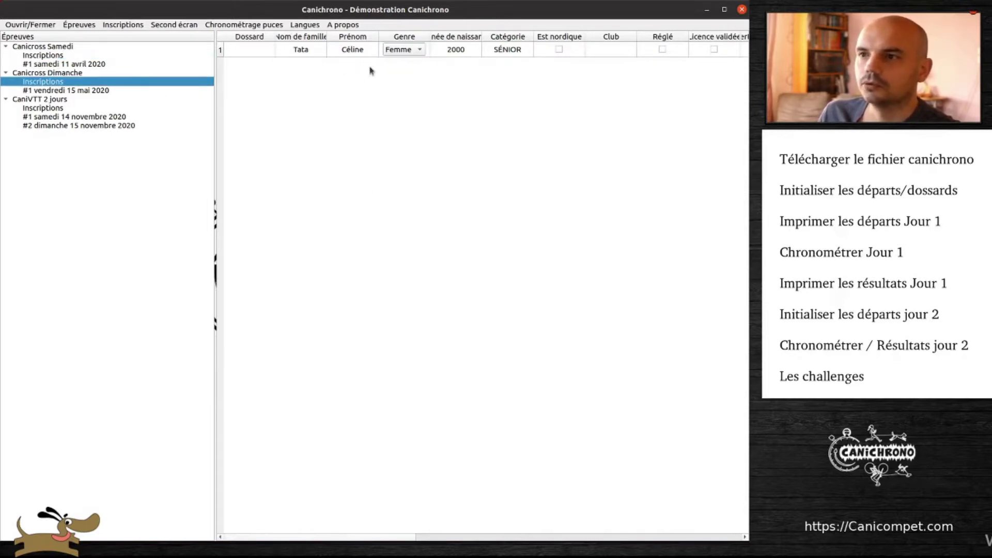
key(Down)
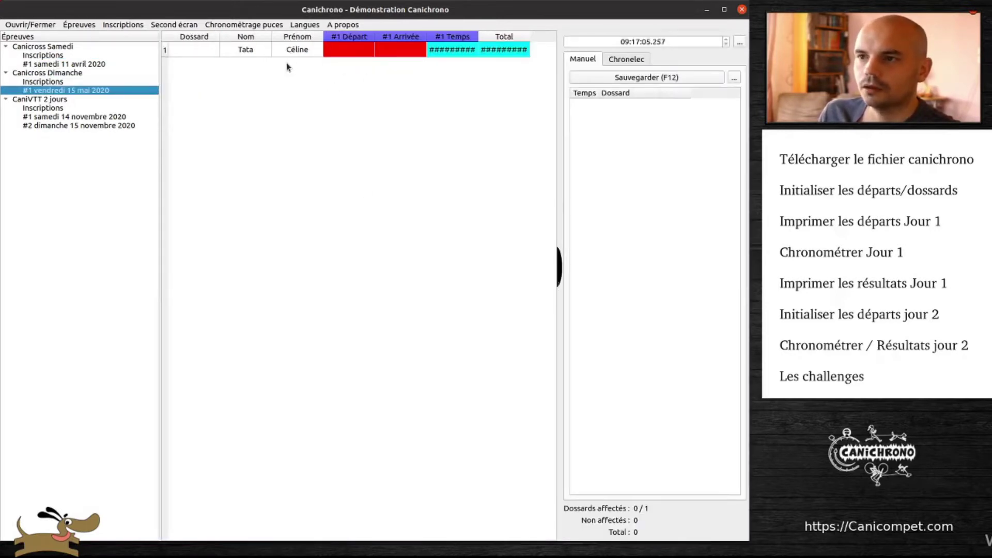
click(38, 56)
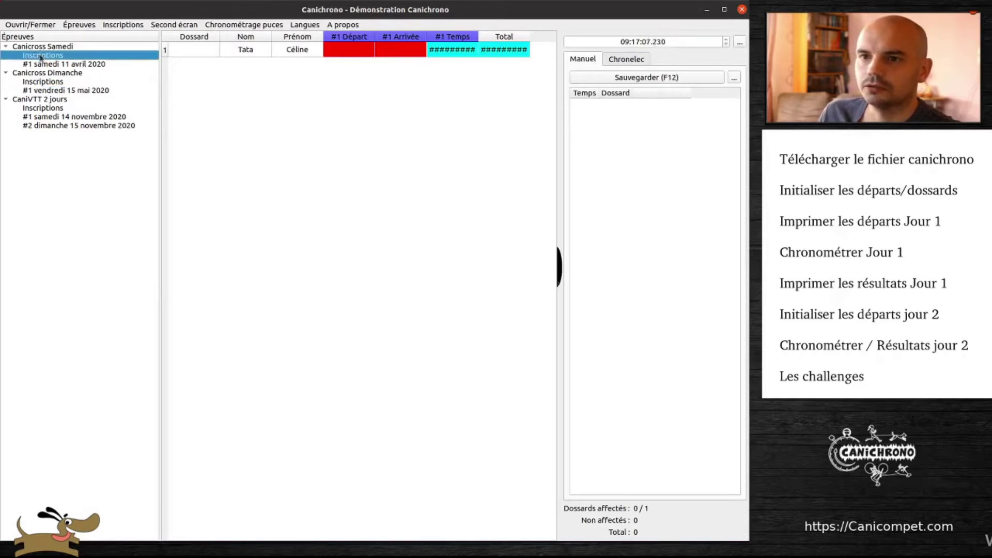
drag(350, 56, 280, 55)
click(281, 71)
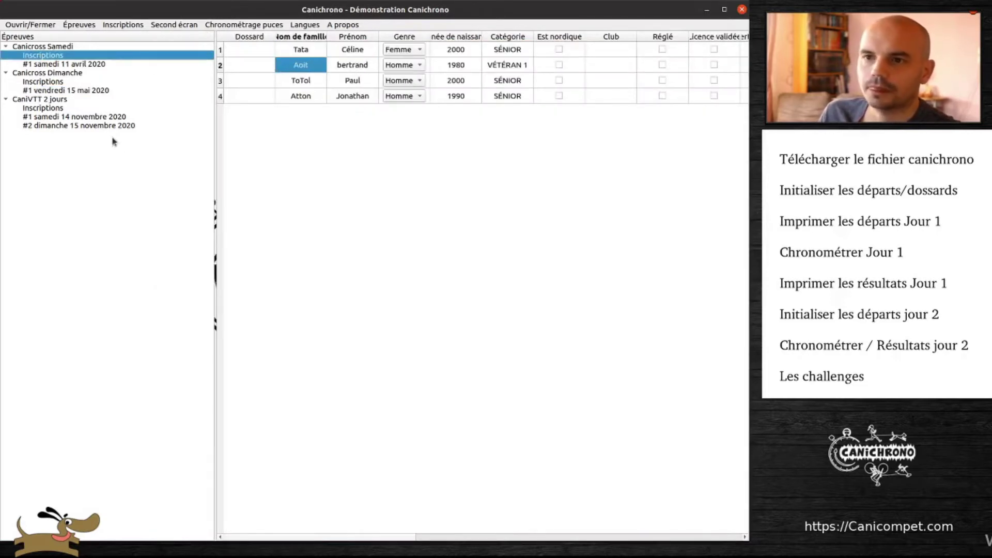
click(54, 101)
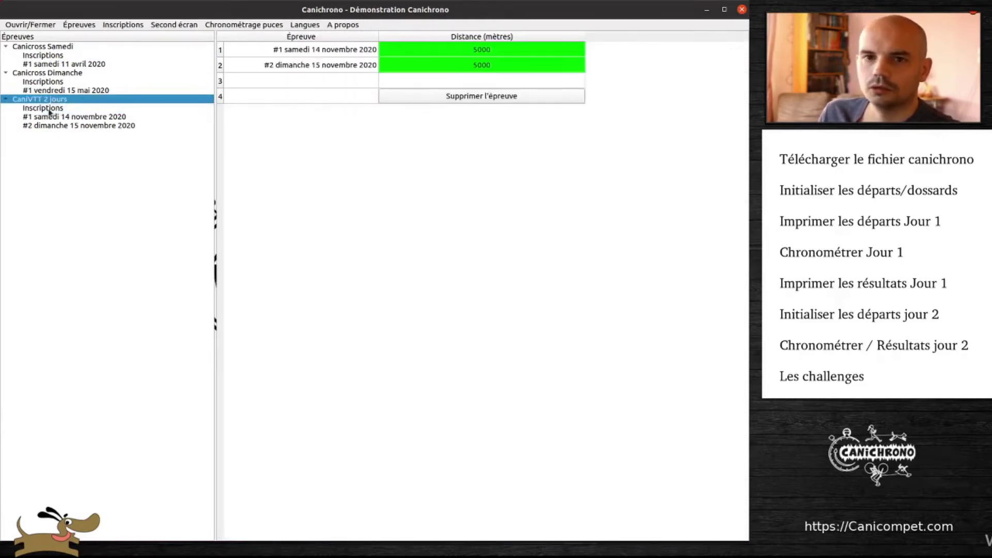
click(49, 109)
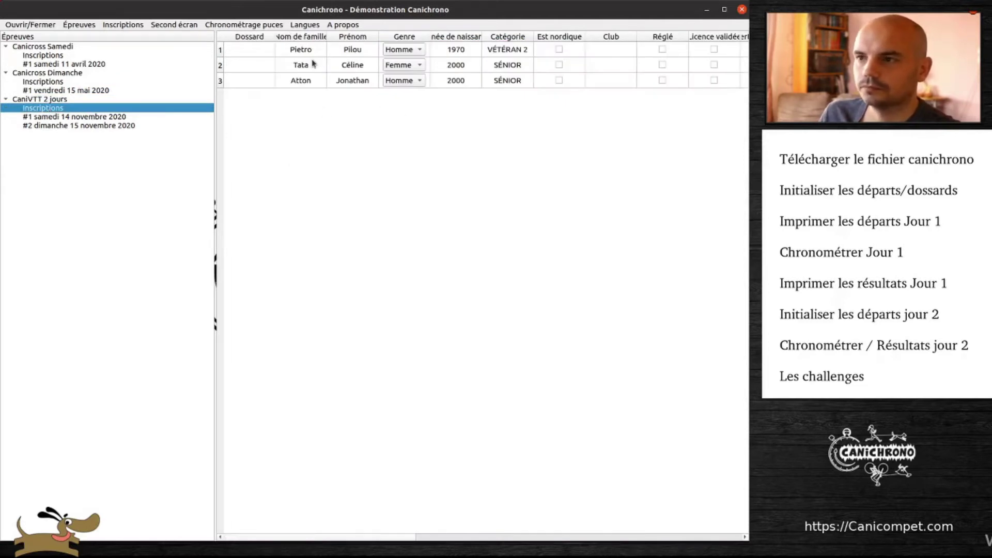
drag(313, 50, 312, 89)
click(312, 96)
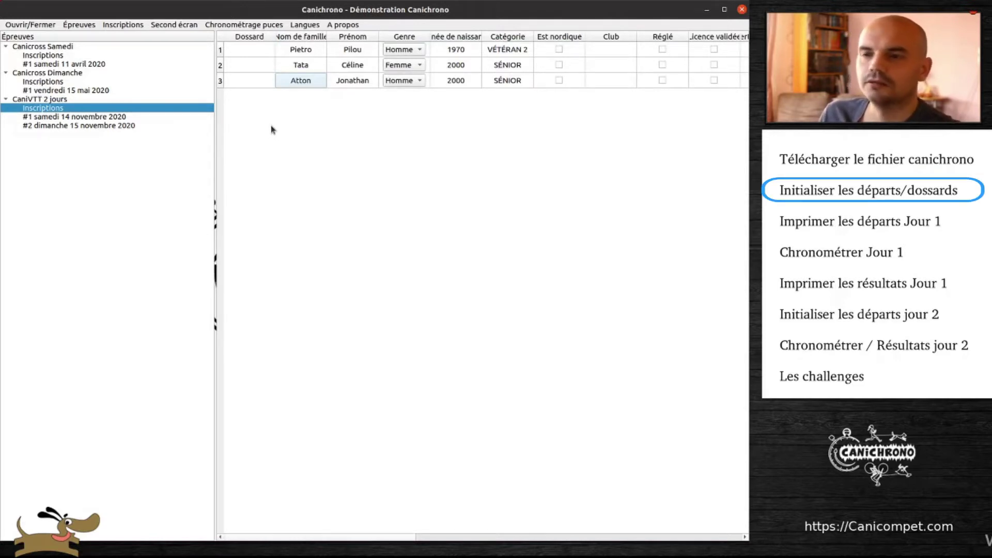
Start initialising the departures of Canicross Samedi, event #1 - 2020-04-11, with the first departure at 10:00:00.
click(81, 25)
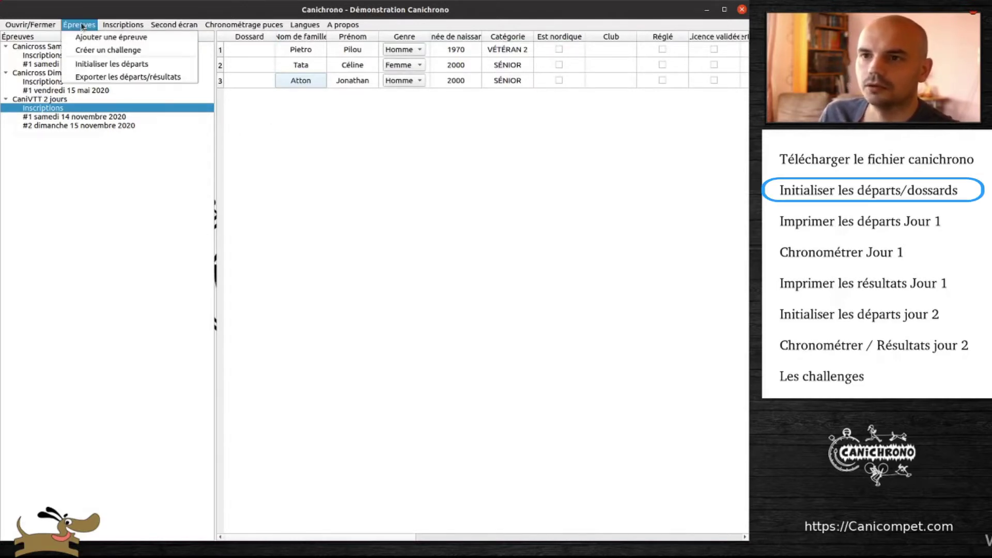
click(106, 69)
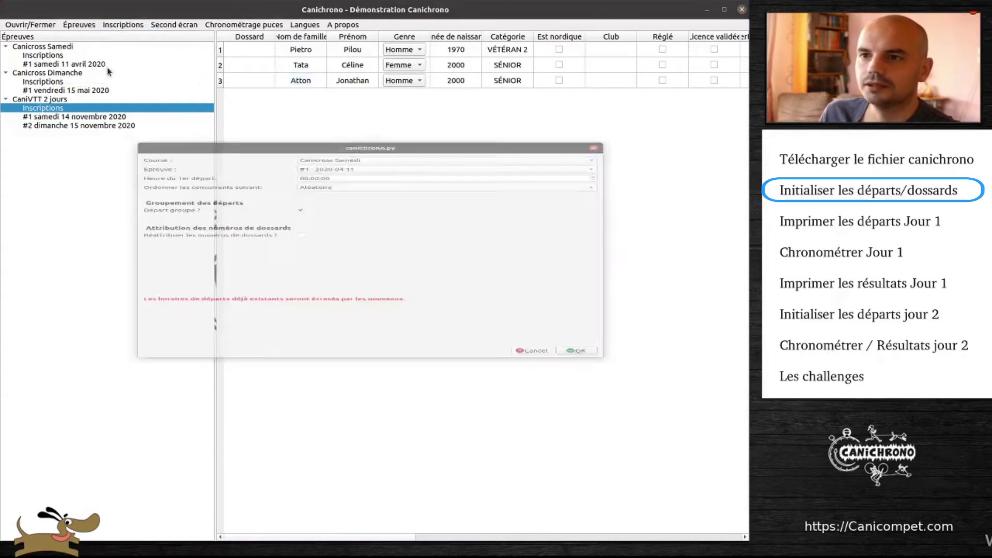
click(370, 94)
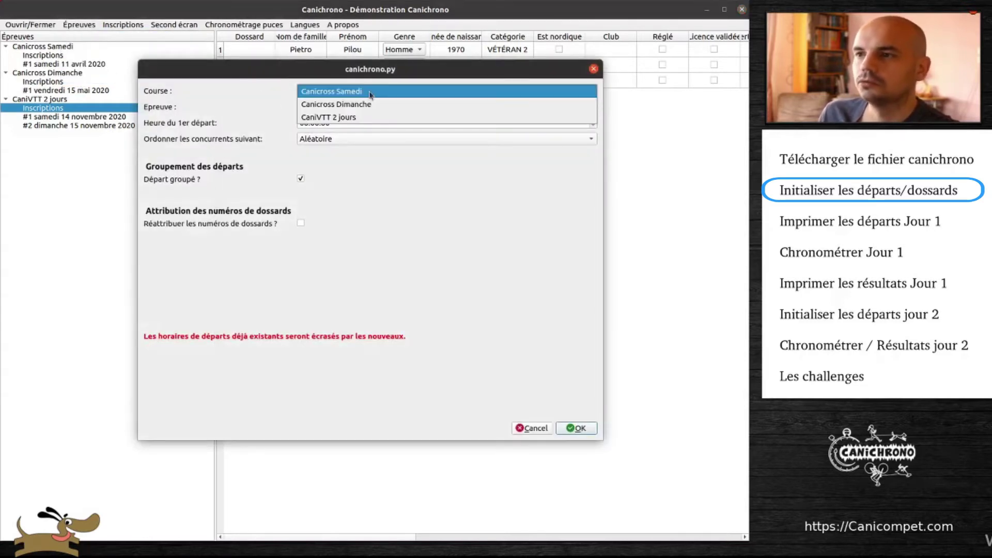
click(340, 93)
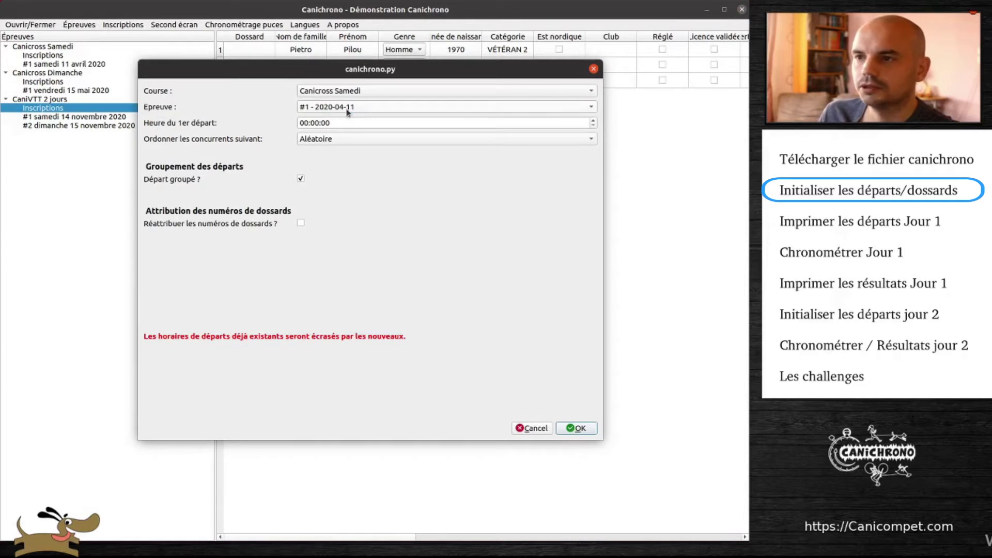
click(353, 107)
click(353, 108)
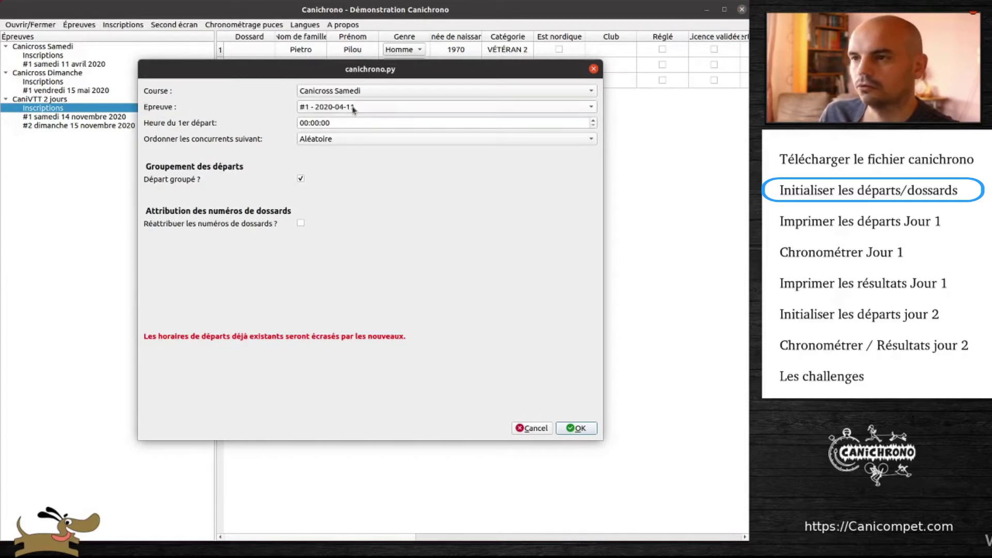
click(308, 123)
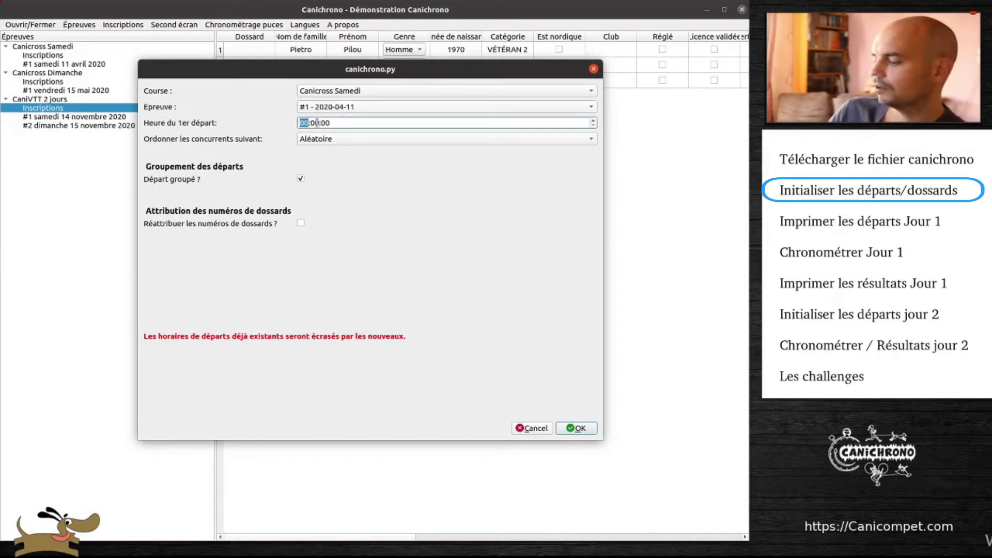
text(10)
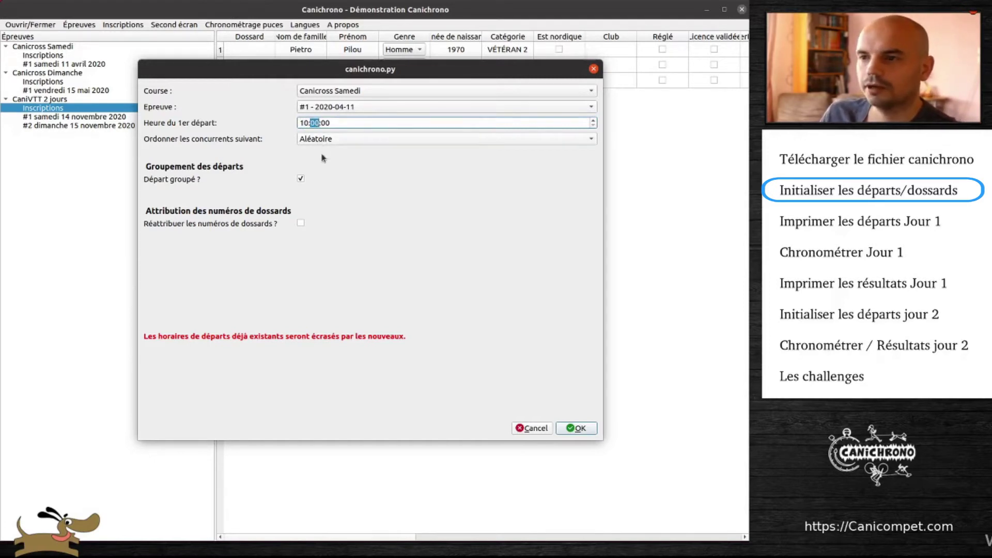
Turn off the grouped start and set the number of runners per departure to 2.
click(300, 179)
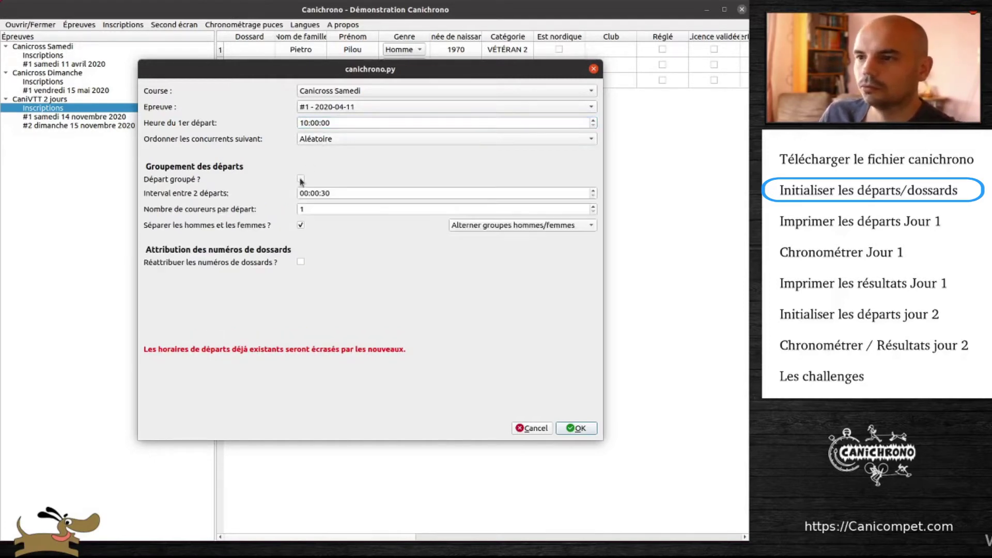
click(335, 193)
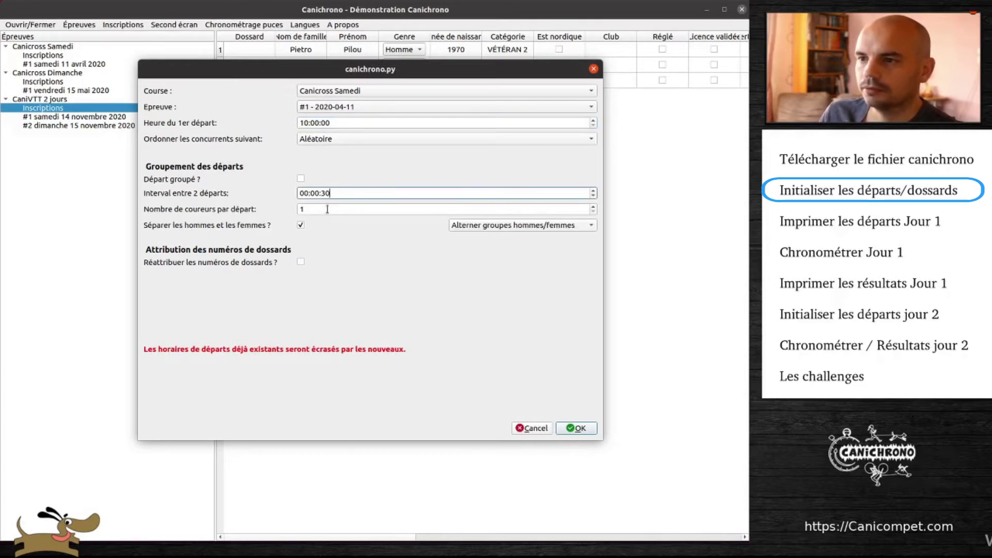
key(Tab)
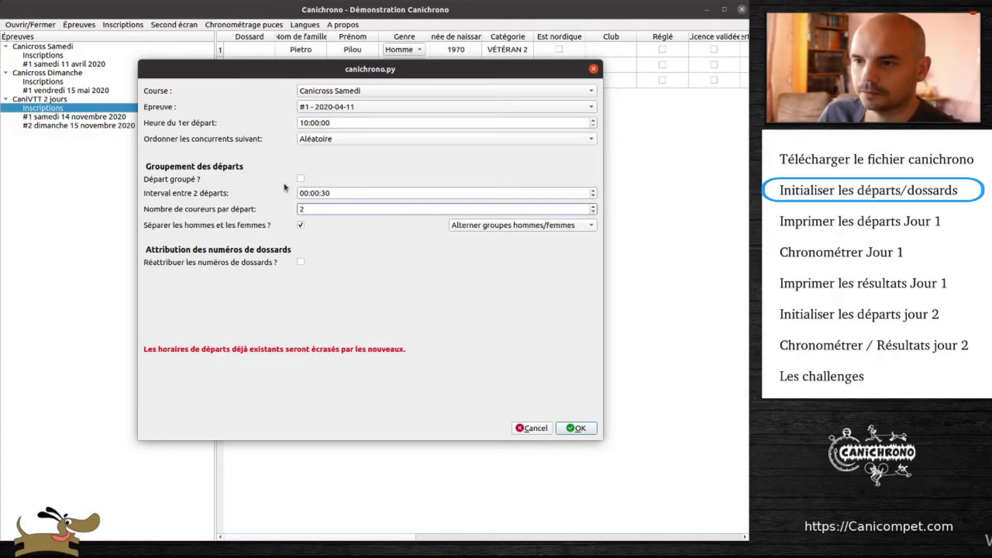
text(2)
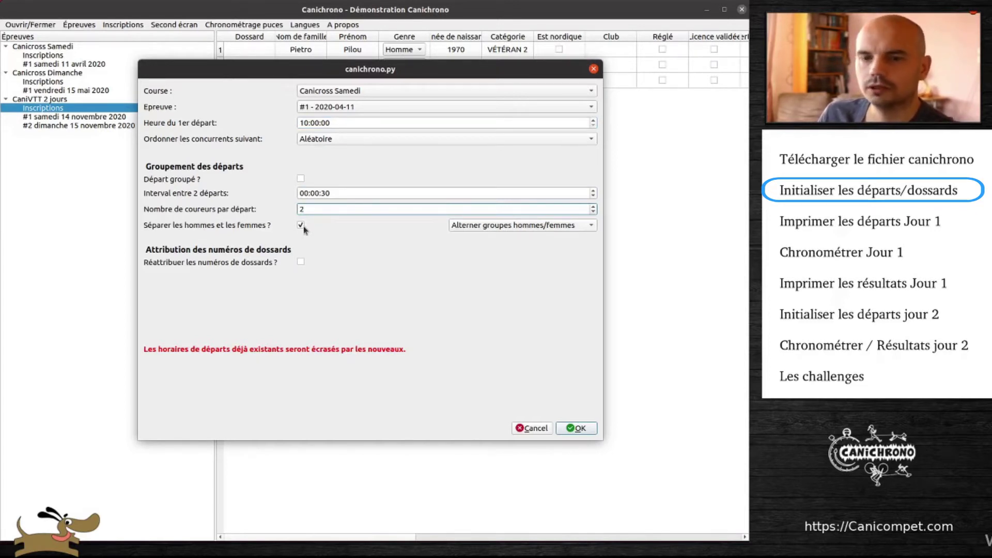
Enable reassigning bib numbers from 1 in departure order and apply the departure initialisation.
click(300, 263)
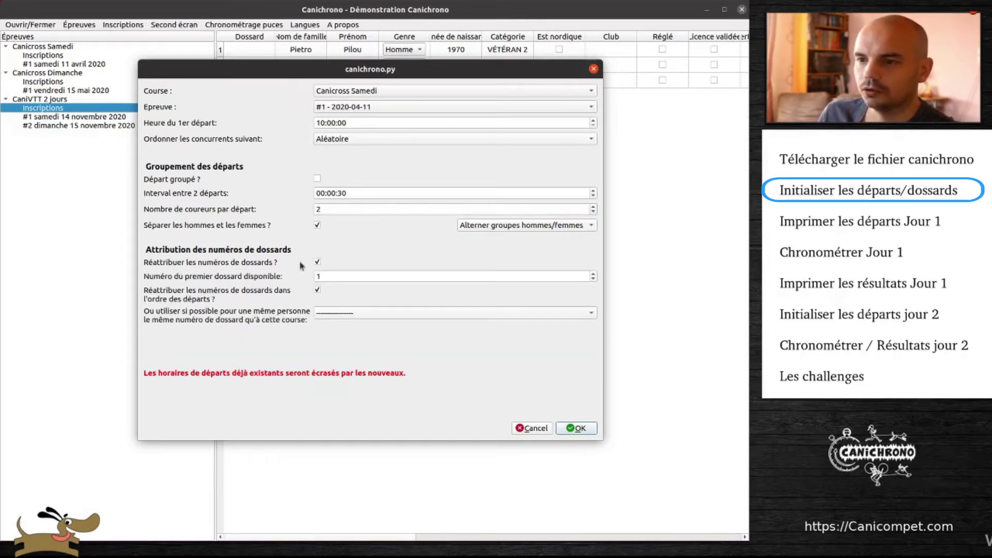
double_click(335, 278)
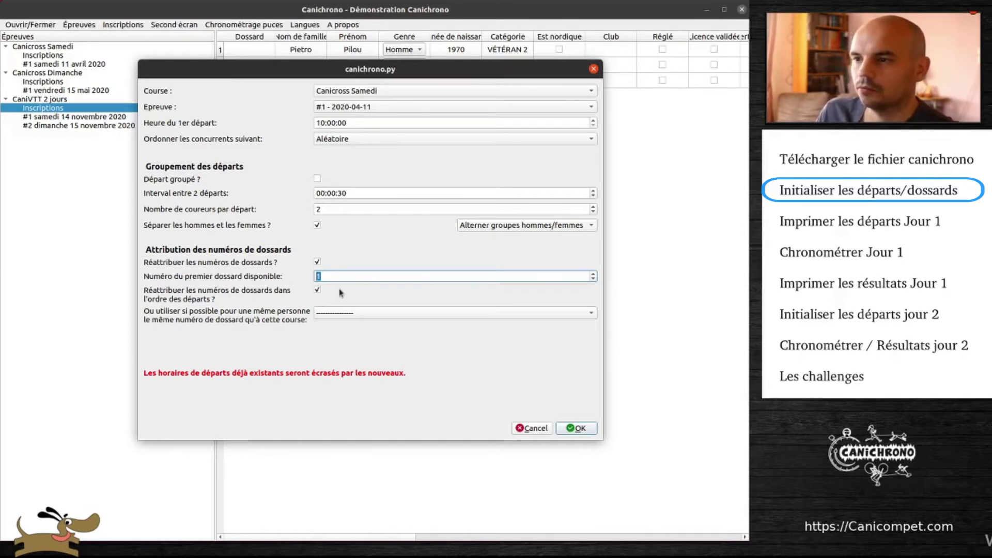
click(585, 432)
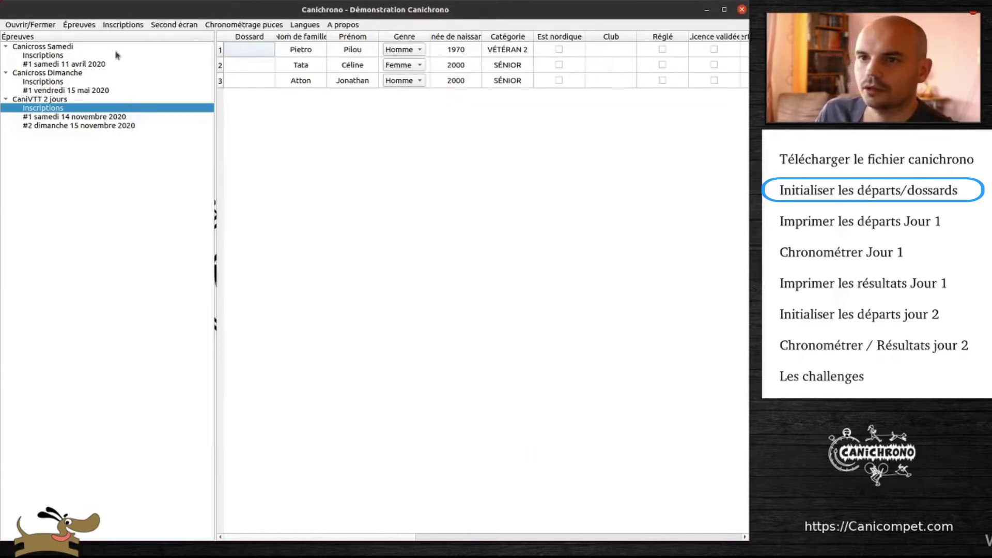
Check the bib numbers and departure times in the Canicross Samedi event of samedi 11 avril 2020.
click(57, 66)
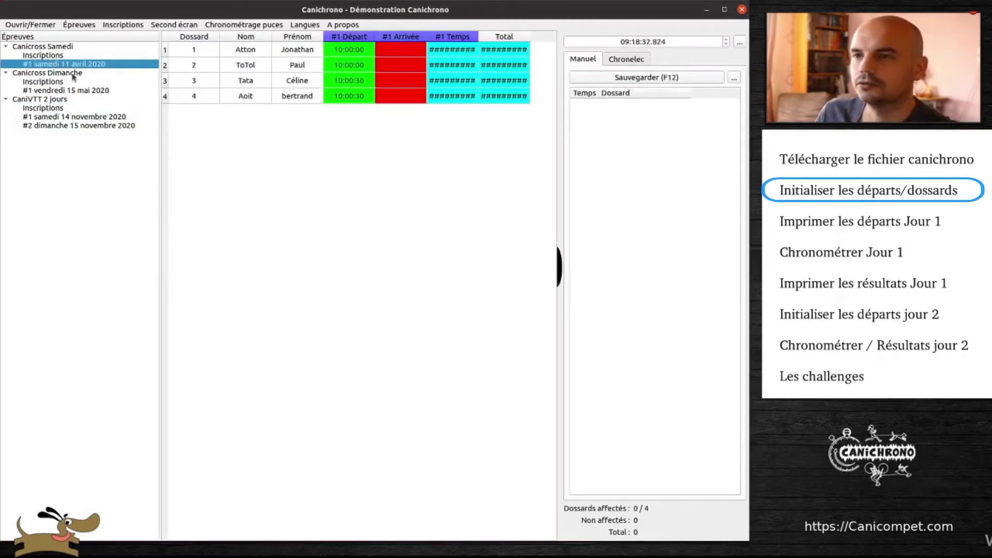
drag(201, 53, 202, 102)
drag(349, 52, 352, 98)
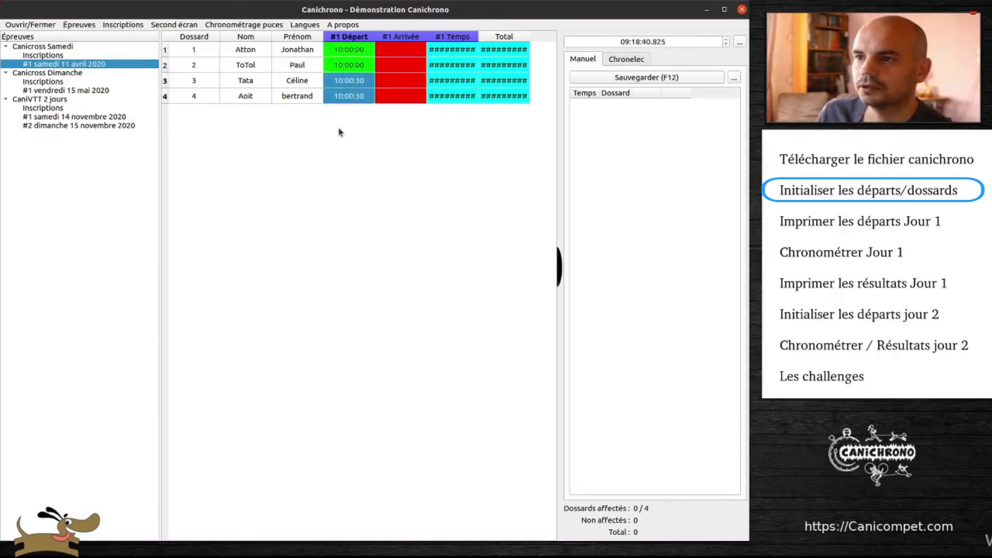
click(327, 159)
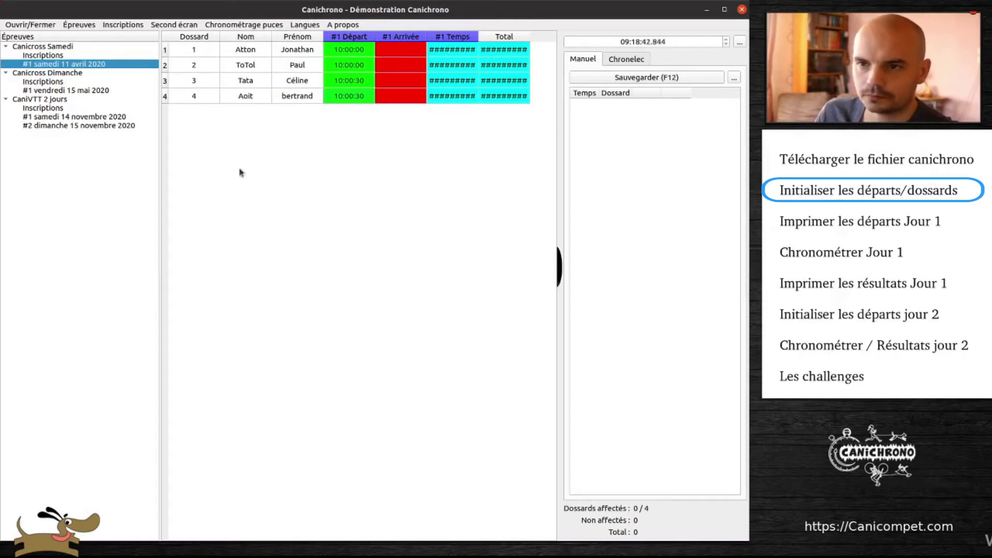
Start initialising the departures of CaniVTT 2 jours, event #1 - 2020-11-14, with the first departure at 11:00:00.
click(80, 24)
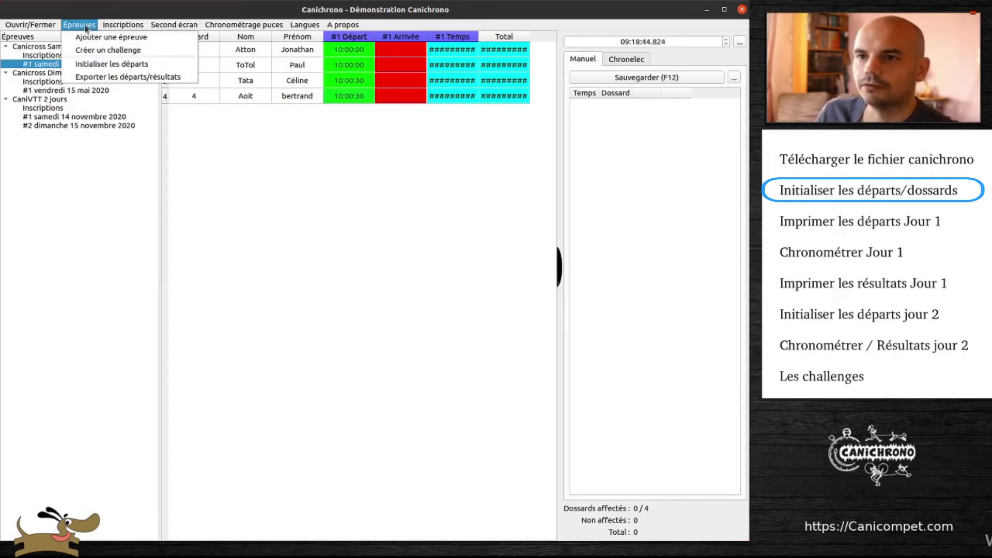
click(107, 63)
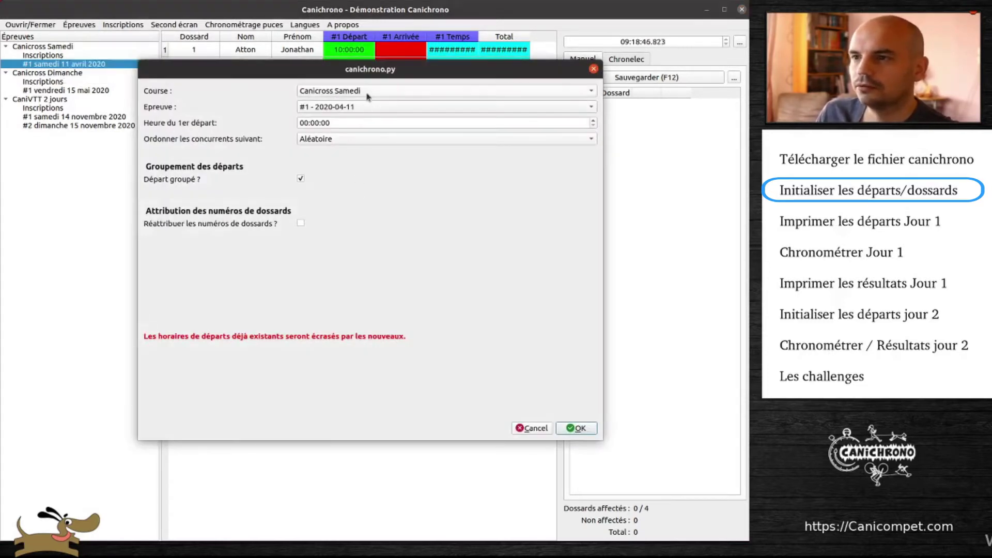
click(368, 97)
click(360, 115)
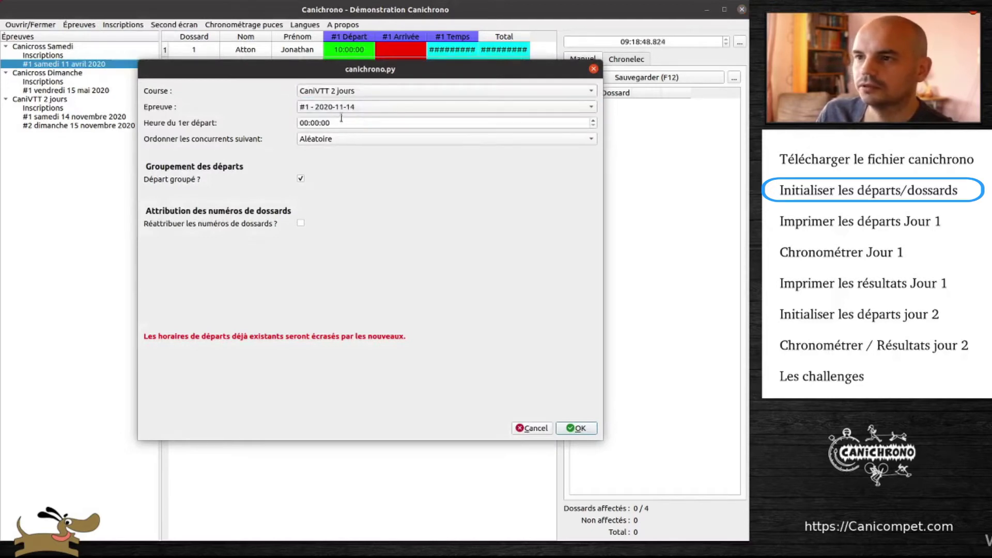
click(341, 106)
click(336, 106)
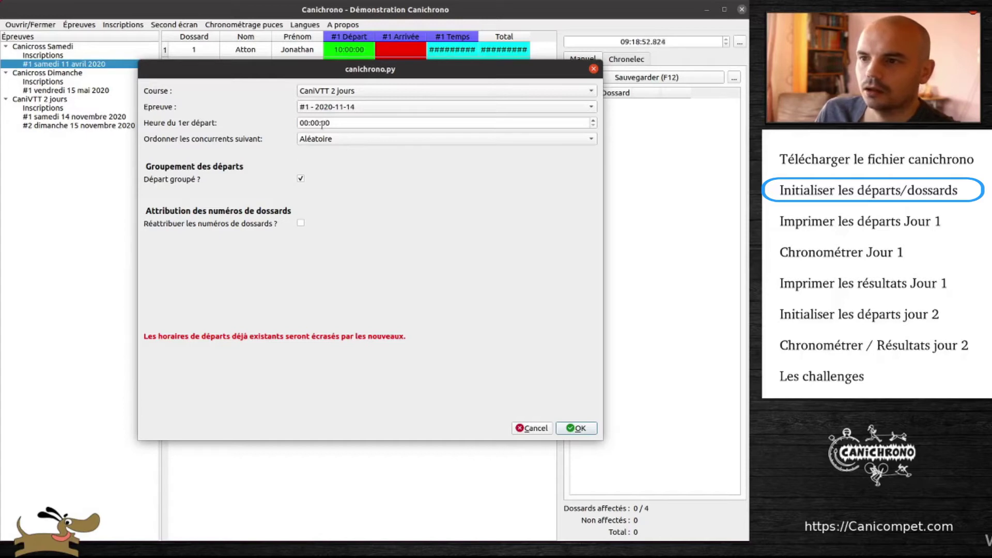
double_click(310, 123)
text(11)
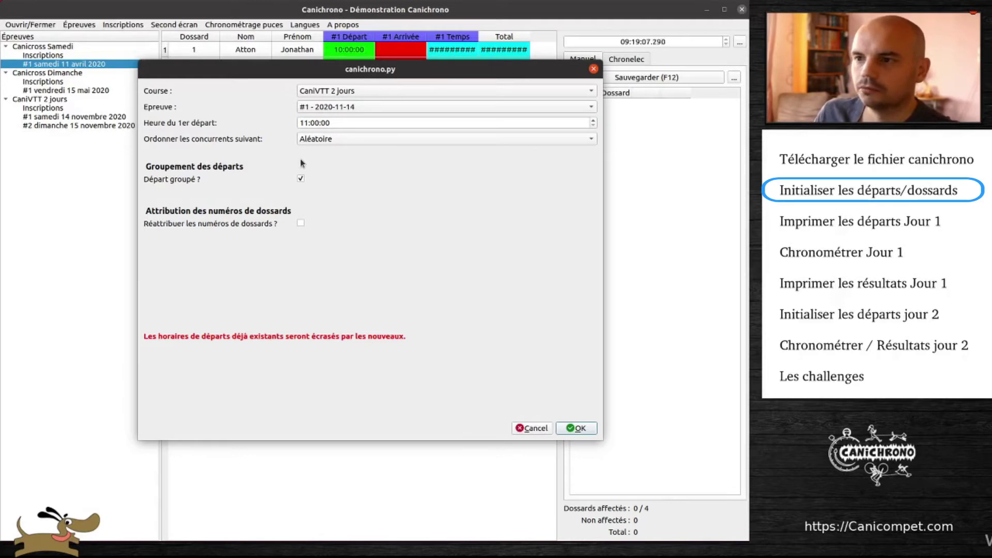
Turn off the grouped start, keeping a 00:00:30 interval and 1 runner per departure.
click(301, 179)
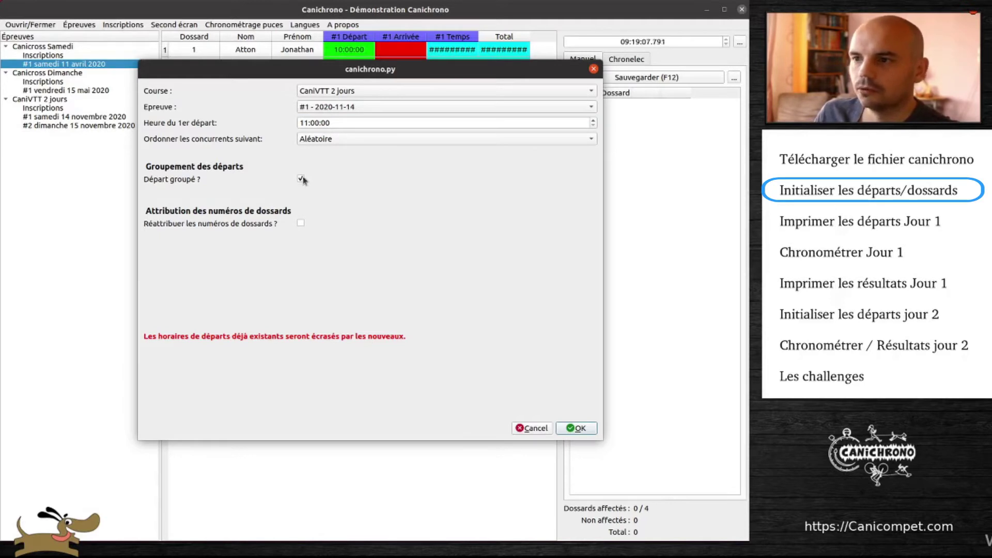
double_click(324, 193)
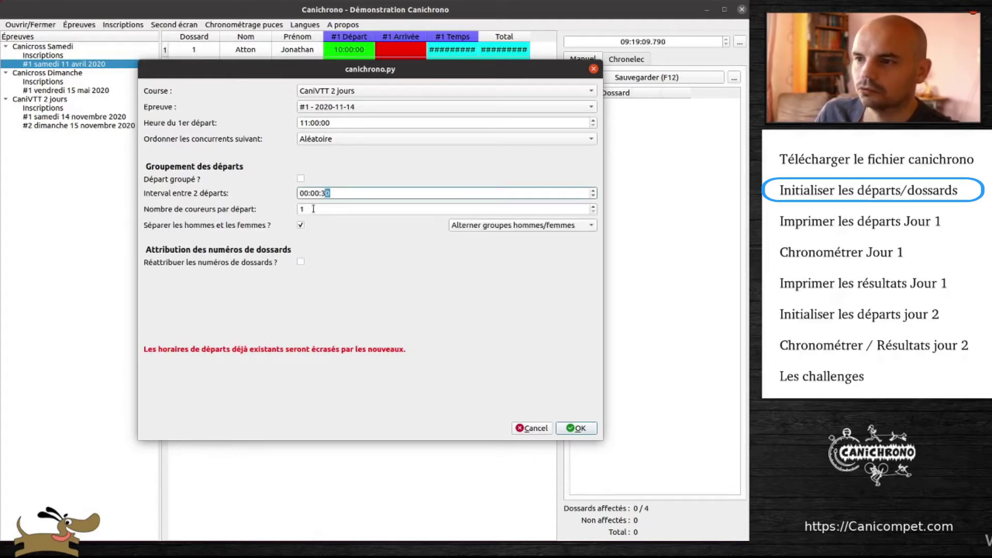
double_click(313, 209)
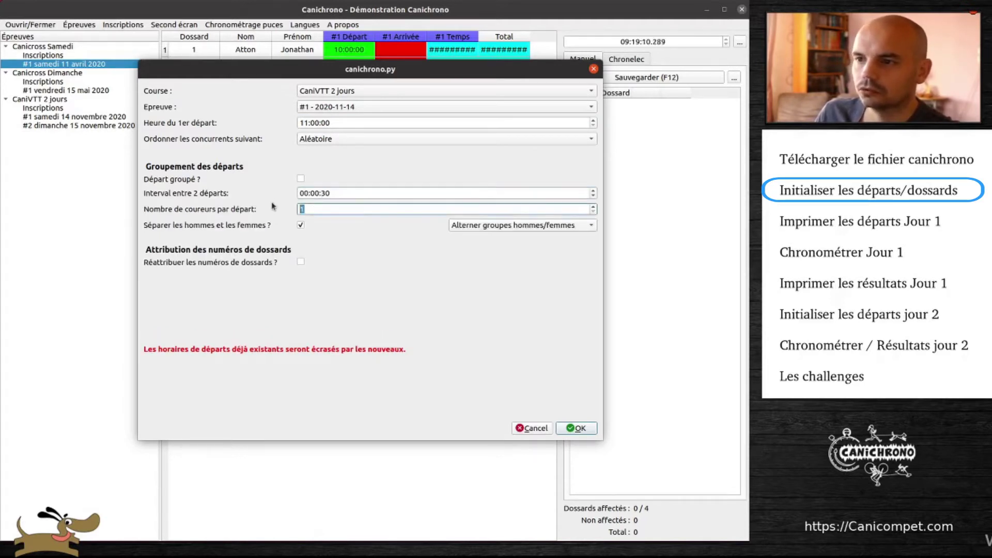
Enable reassigning bib numbers from 50 in departure order and apply the departure initialisation.
click(301, 262)
double_click(335, 276)
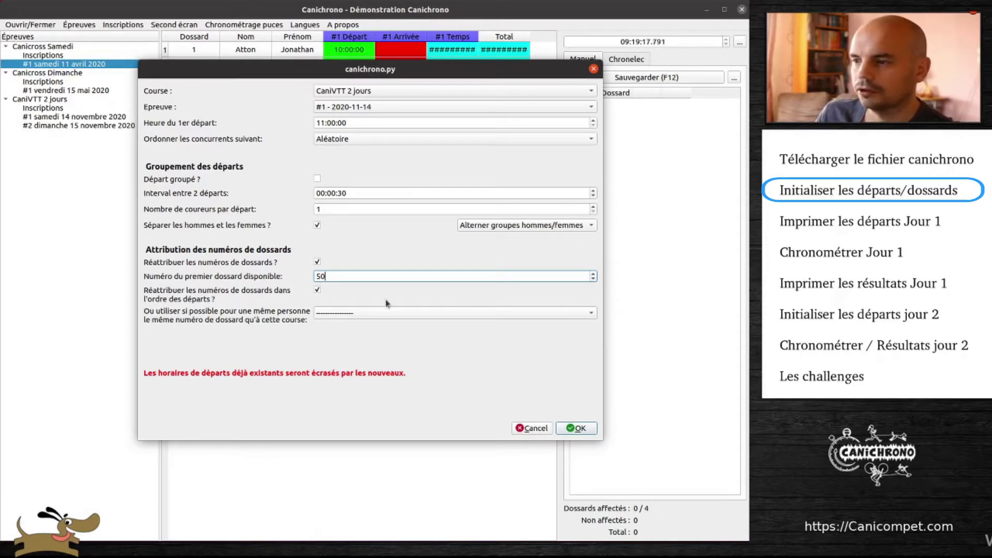
click(577, 428)
Check the bib numbers and departure times in the CaniVTT 2 jours event of samedi 14 novembre 2020.
click(62, 121)
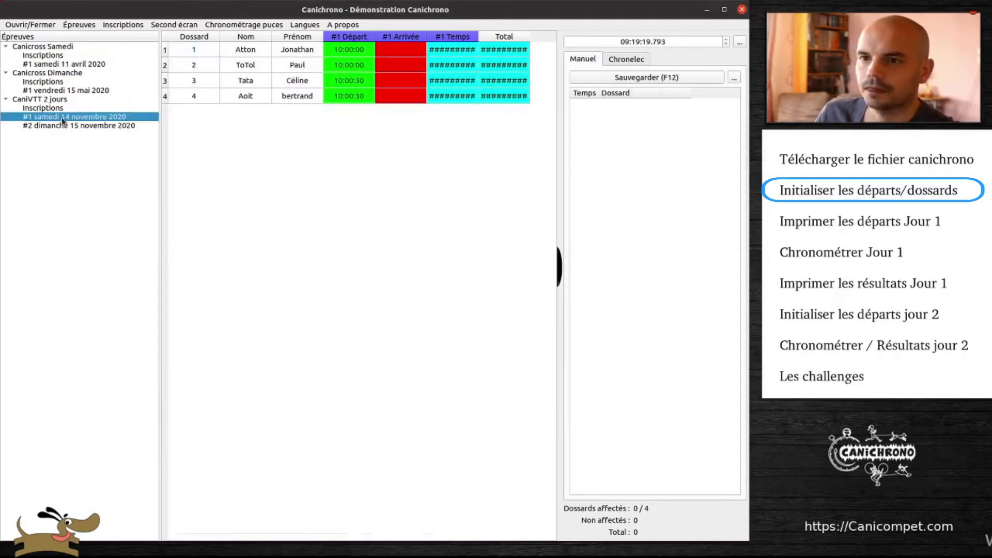
click(206, 55)
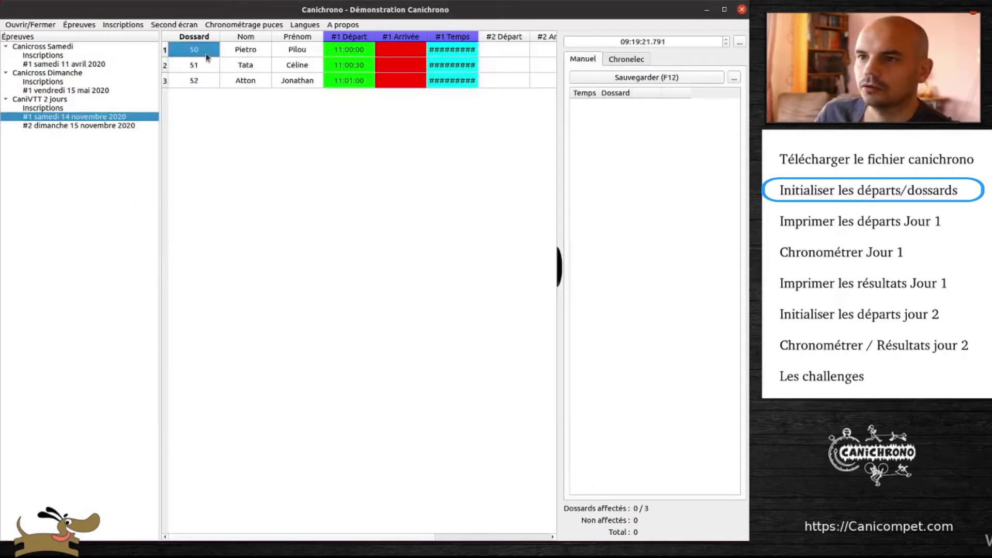
click(208, 66)
click(209, 82)
click(354, 51)
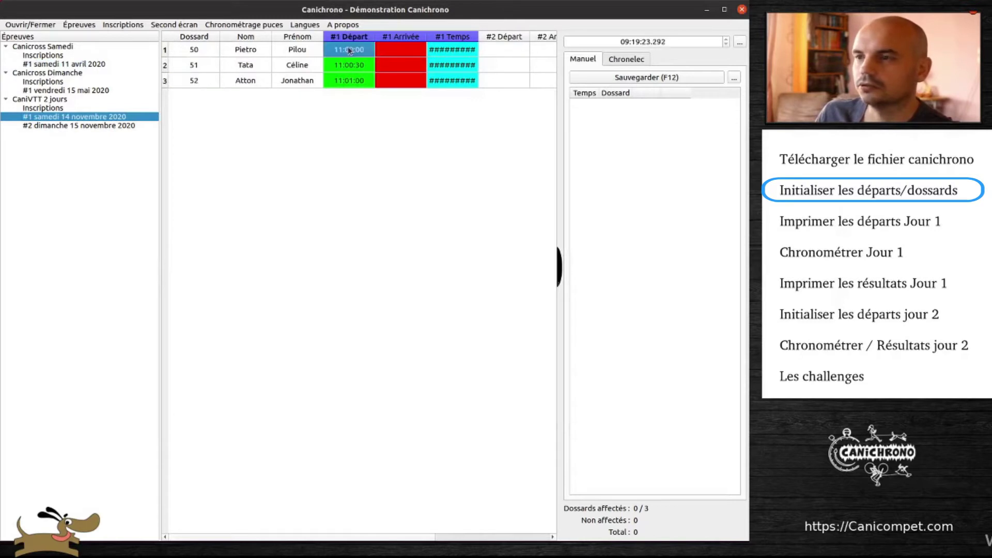
click(353, 81)
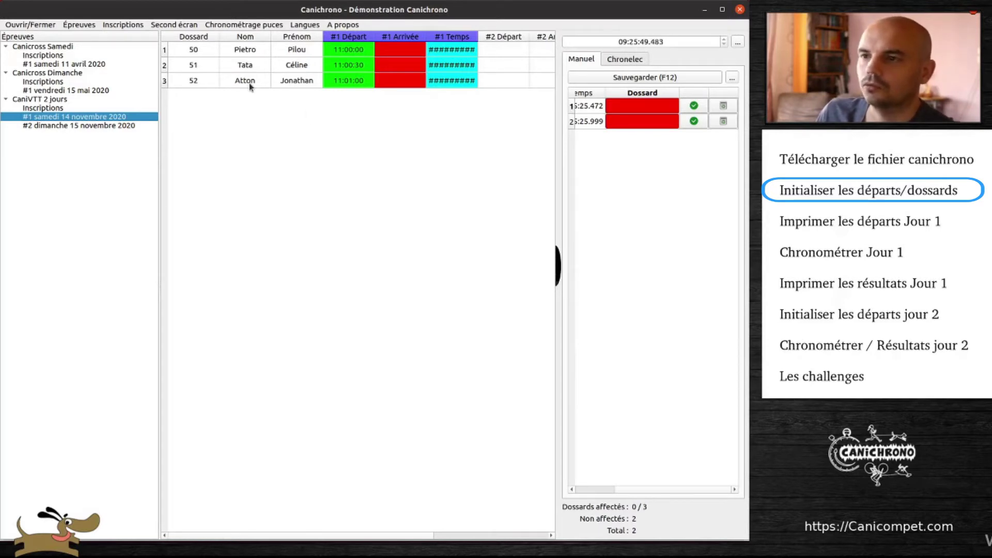
Swap both bib number and departure time between the runners in rows 1 and 3, and sort the list by #1 Départ.
drag(251, 81, 297, 82)
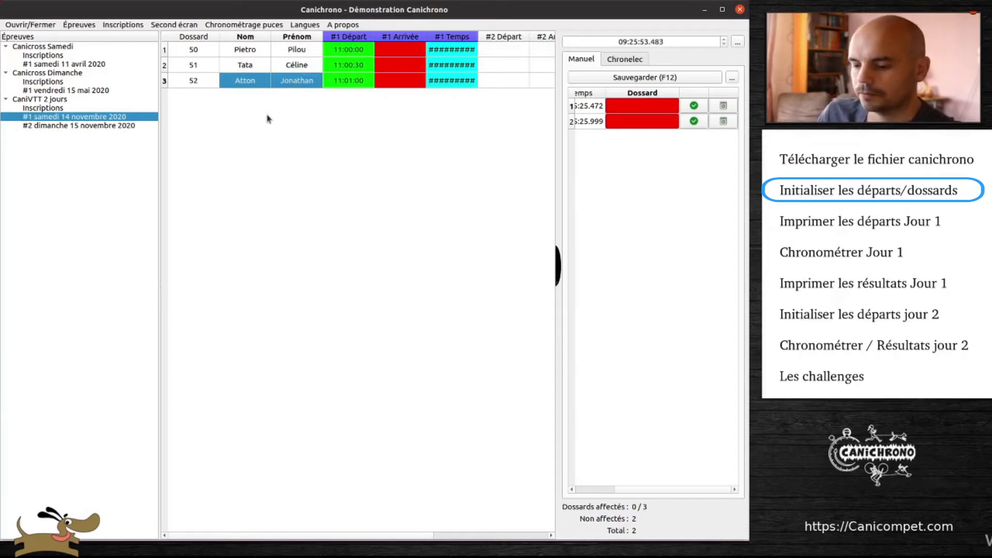
click(164, 81)
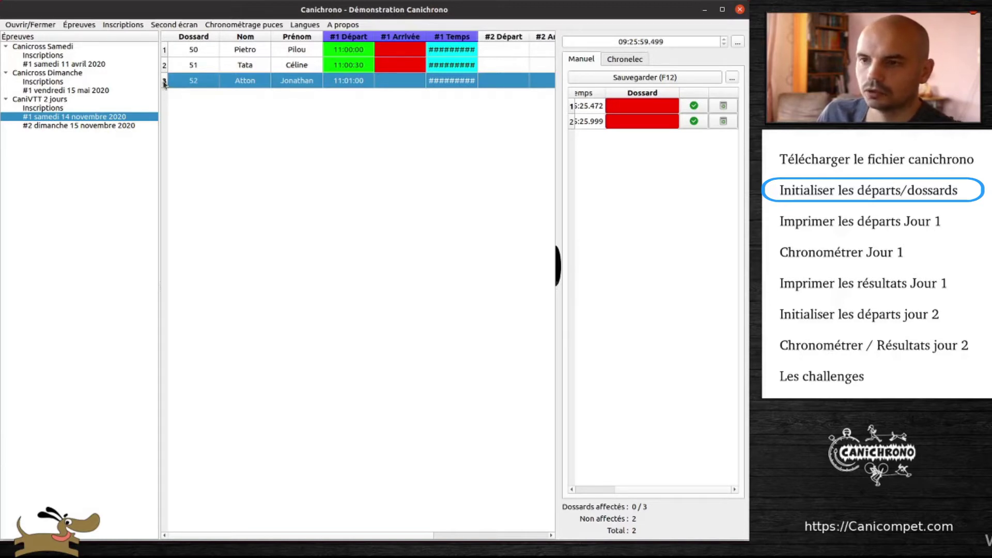
ctrl+click(165, 50)
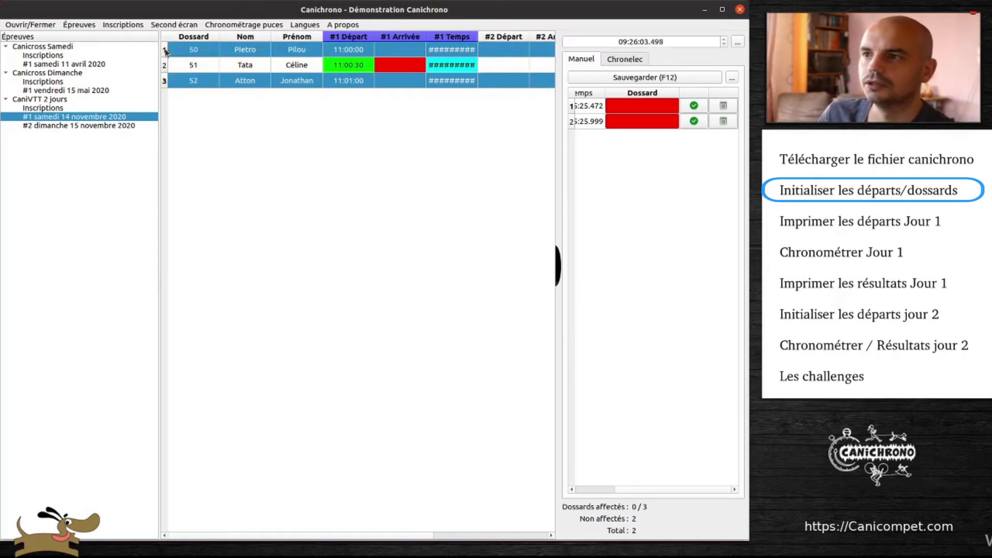
right_click(165, 50)
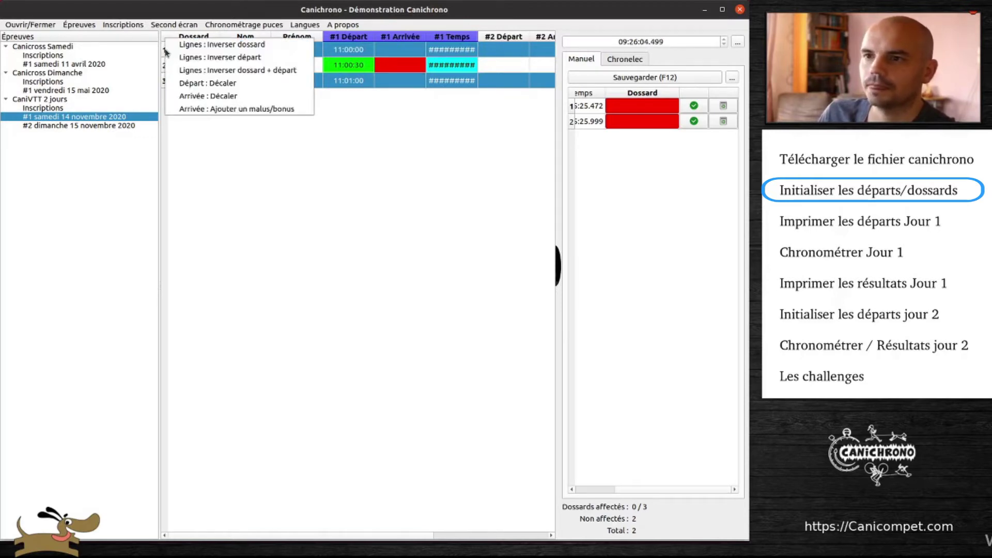
click(254, 74)
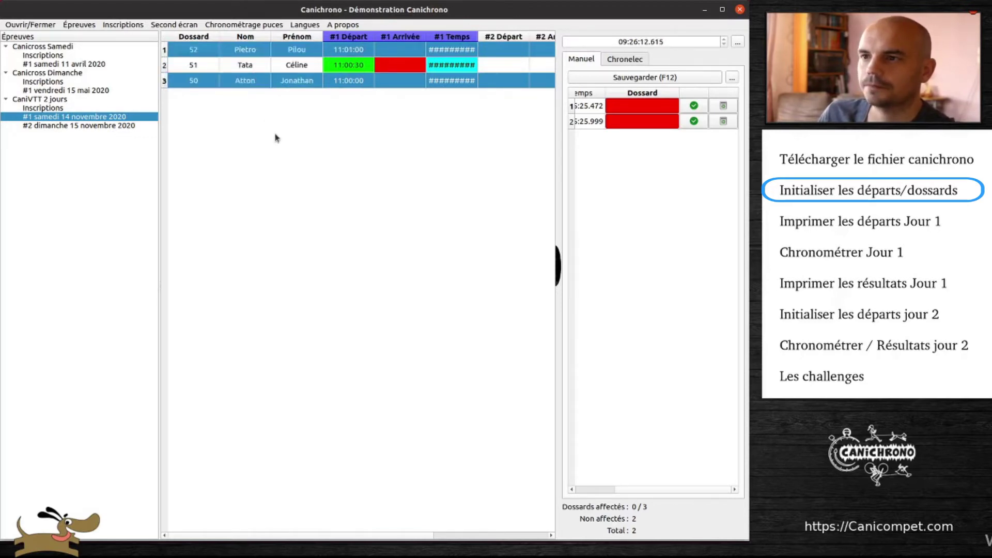
click(350, 36)
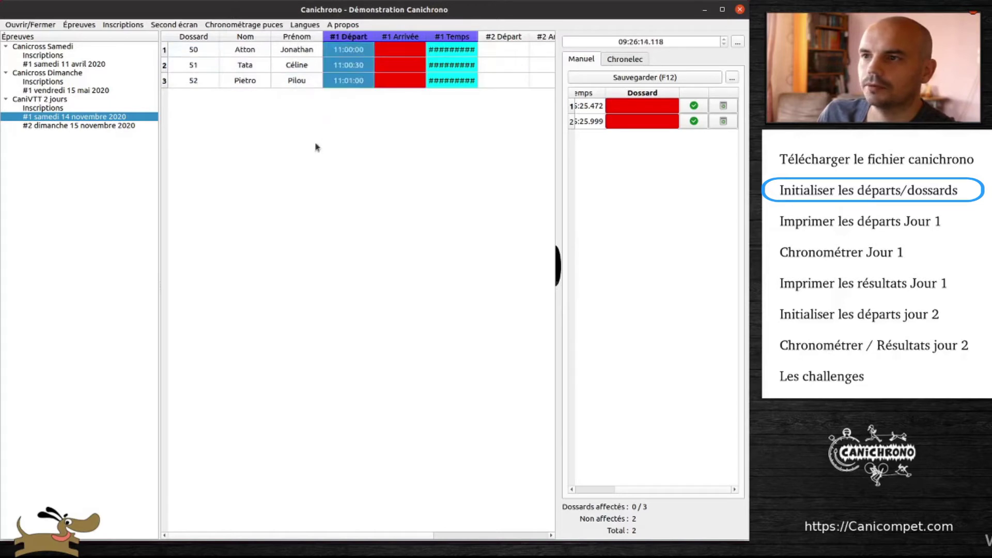
Check the first runner's departure time and the order of the bib numbers after the swap.
click(297, 53)
click(345, 54)
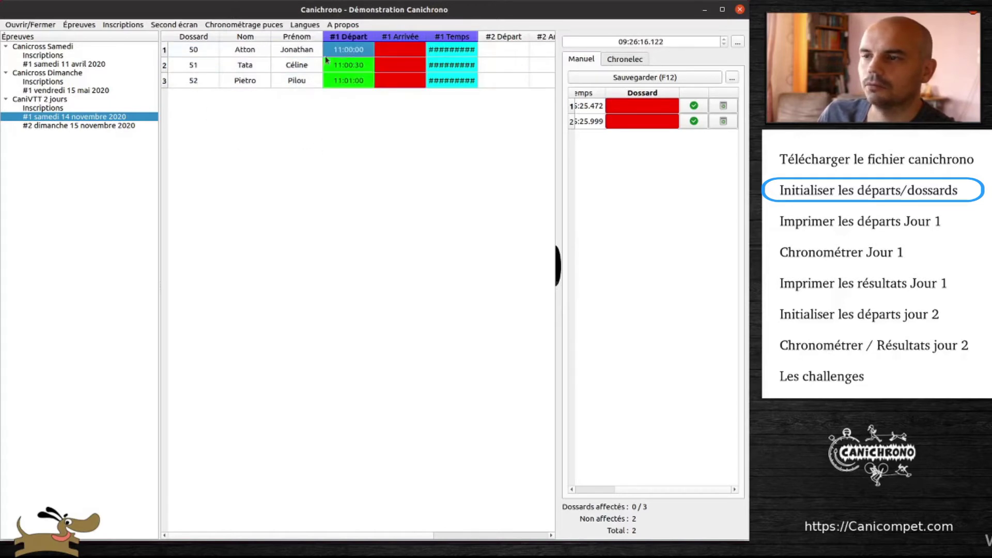
click(190, 51)
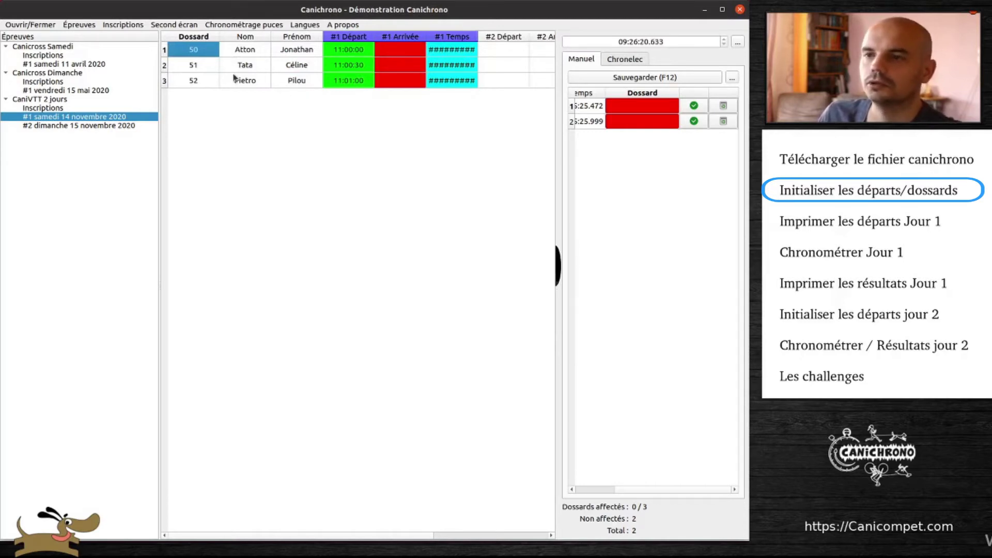
drag(208, 58, 203, 81)
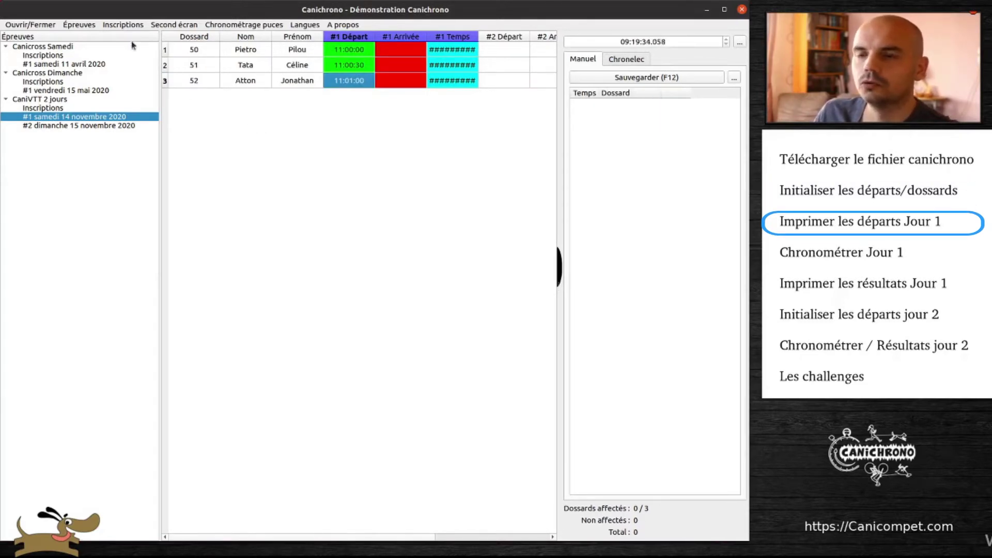
Export the registrants to Excel as inscriptions Démonstration Canichrono.xlsx in the personal folder, replacing the existing file.
click(123, 25)
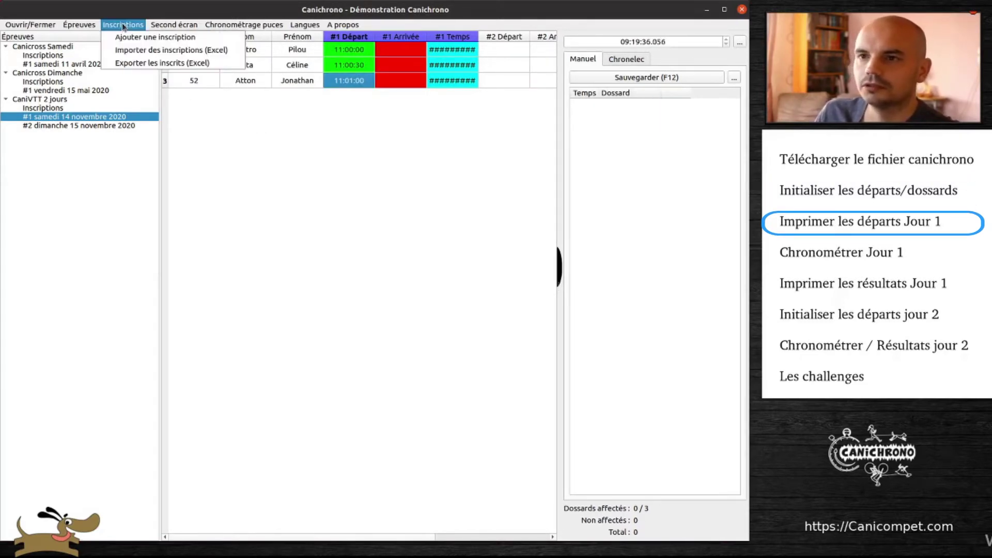
click(158, 63)
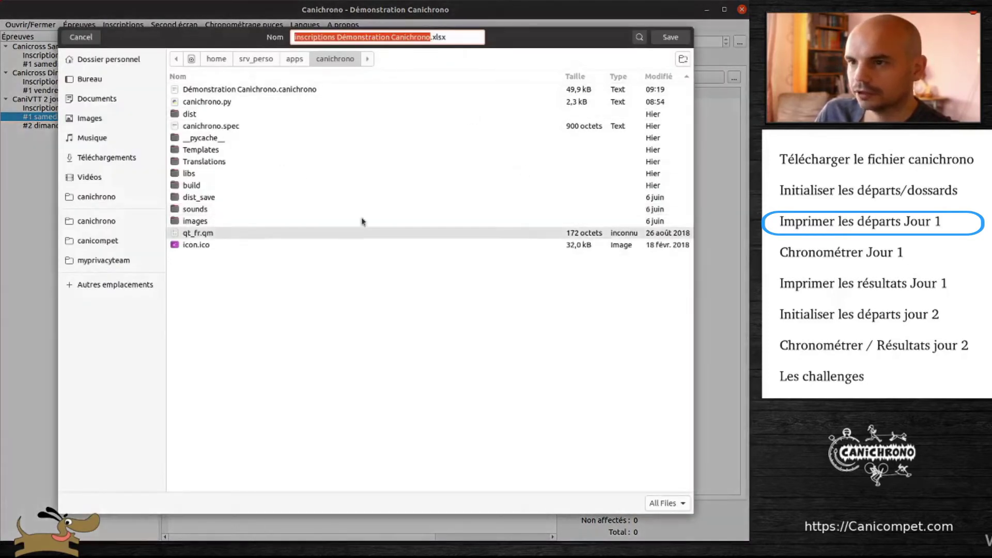
click(106, 58)
key(Return)
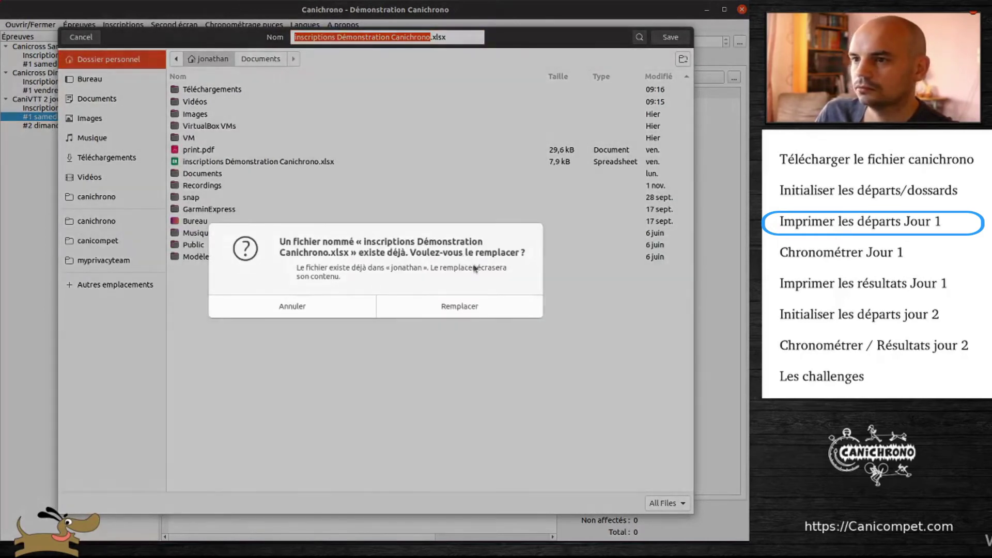
click(473, 311)
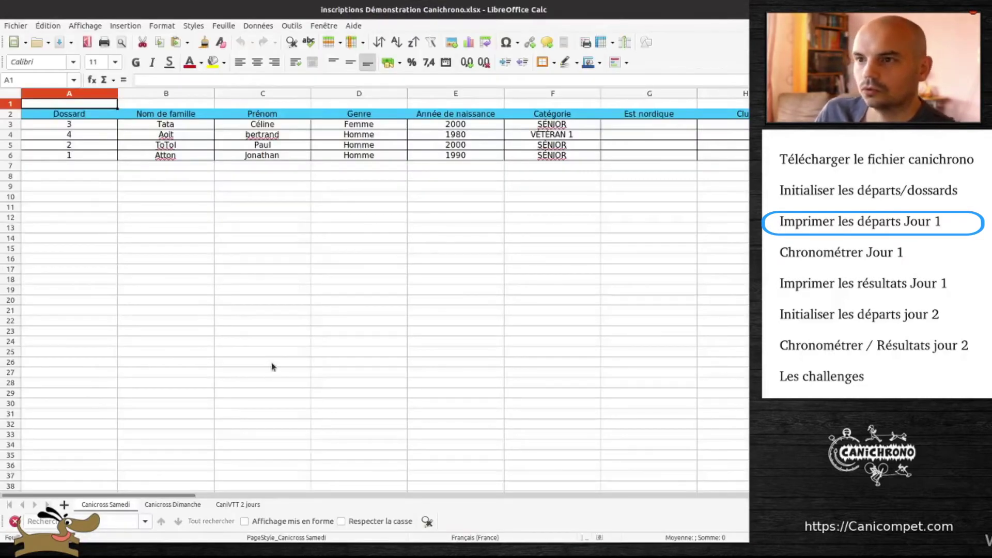
Look through the three race sheets of the exported workbook and examine the Dossard column of Canicross Samedi.
click(176, 505)
click(237, 505)
click(124, 506)
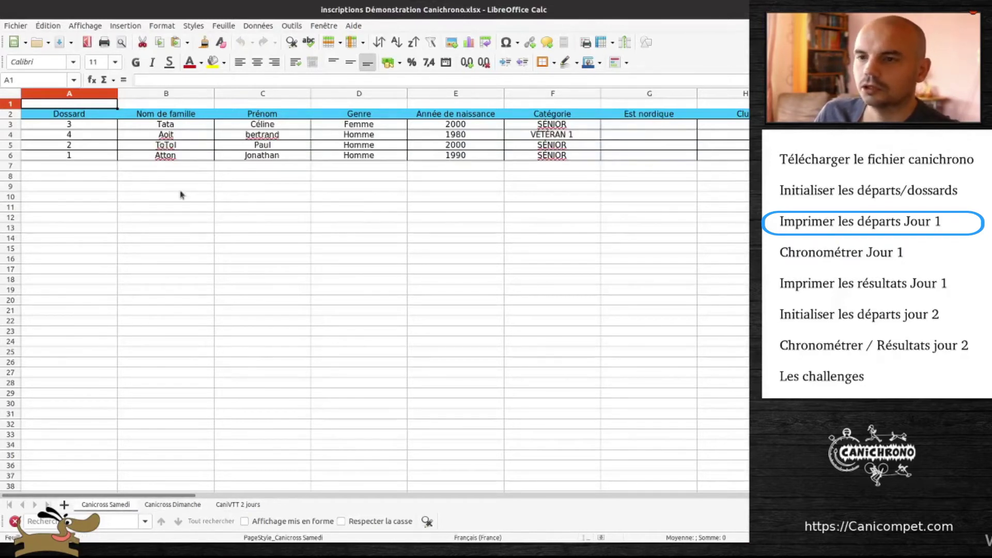
drag(105, 127, 103, 155)
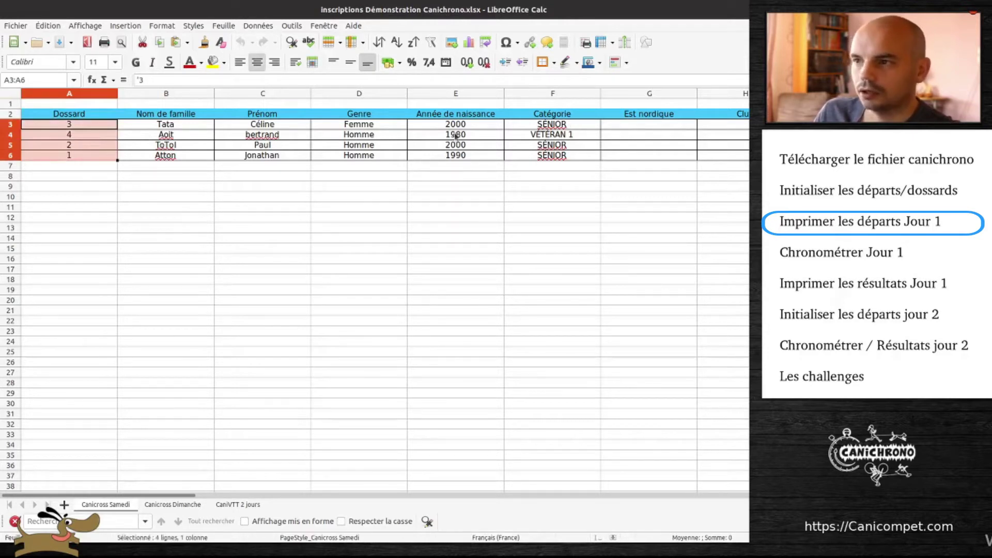
Examine the Réglé, License validée, Certificat médical and Chiens validés columns for the Canicross Samedi runners.
drag(193, 499, 316, 496)
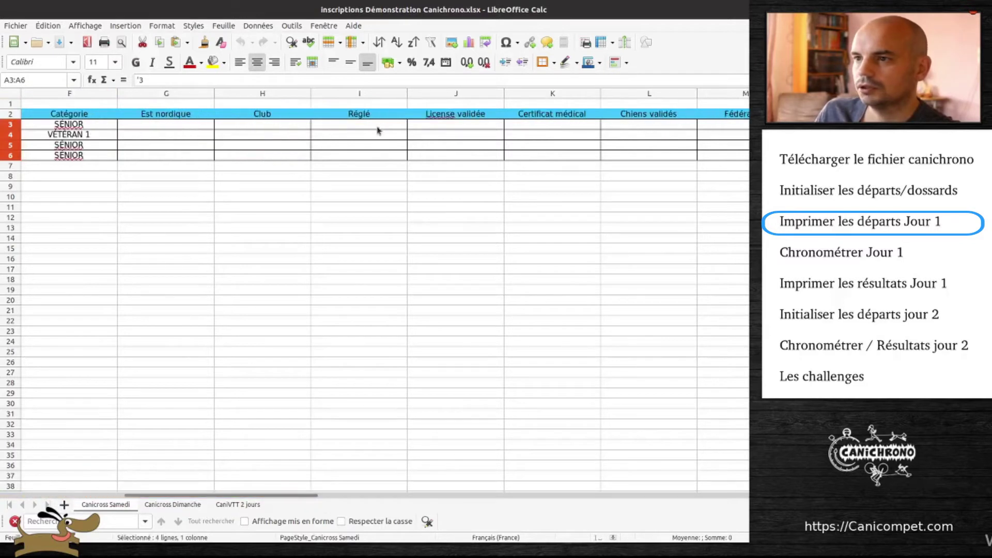
drag(377, 129, 382, 161)
drag(494, 130, 491, 156)
drag(574, 129, 579, 157)
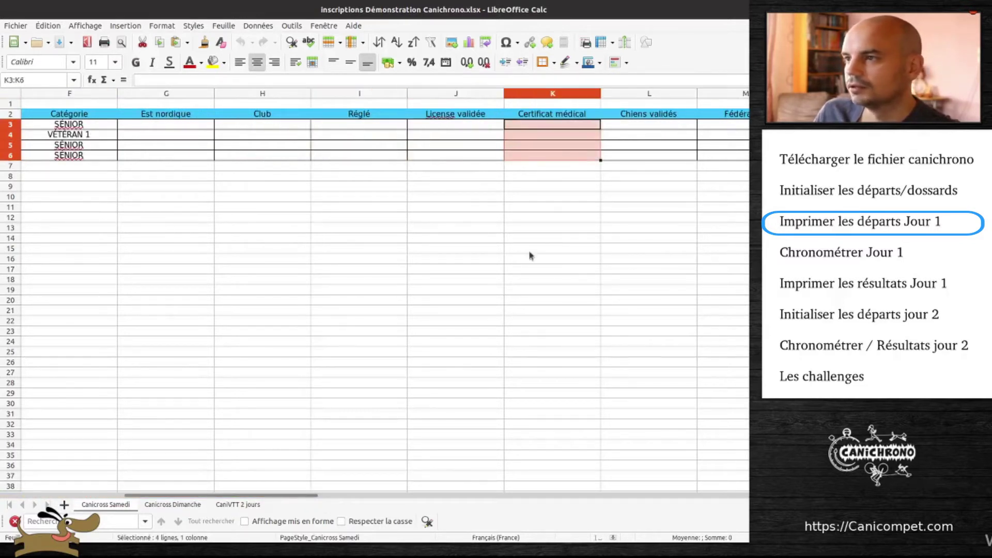
drag(665, 125, 667, 156)
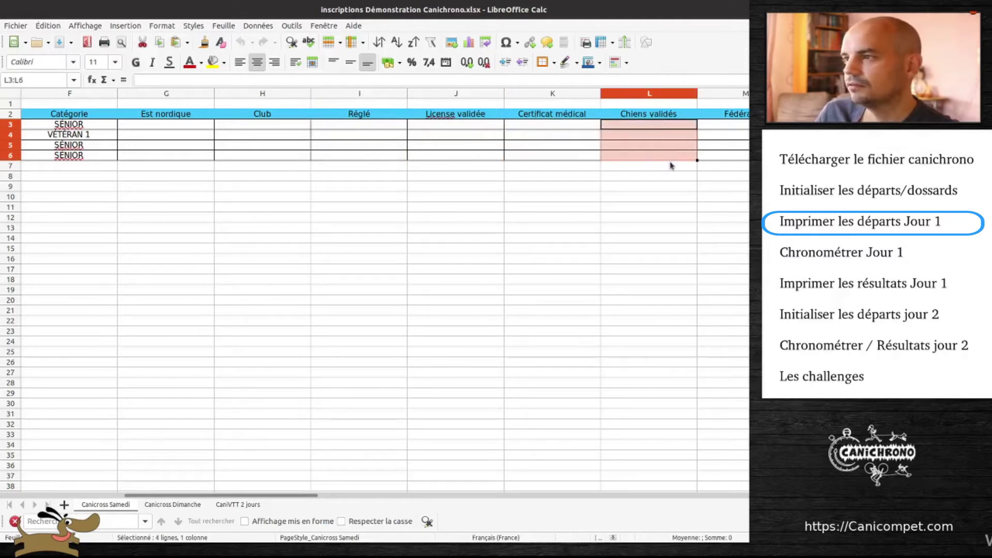
Review the first listed runner's name and bib number and the remaining check columns, and return to Canichrono.
drag(286, 502, 100, 497)
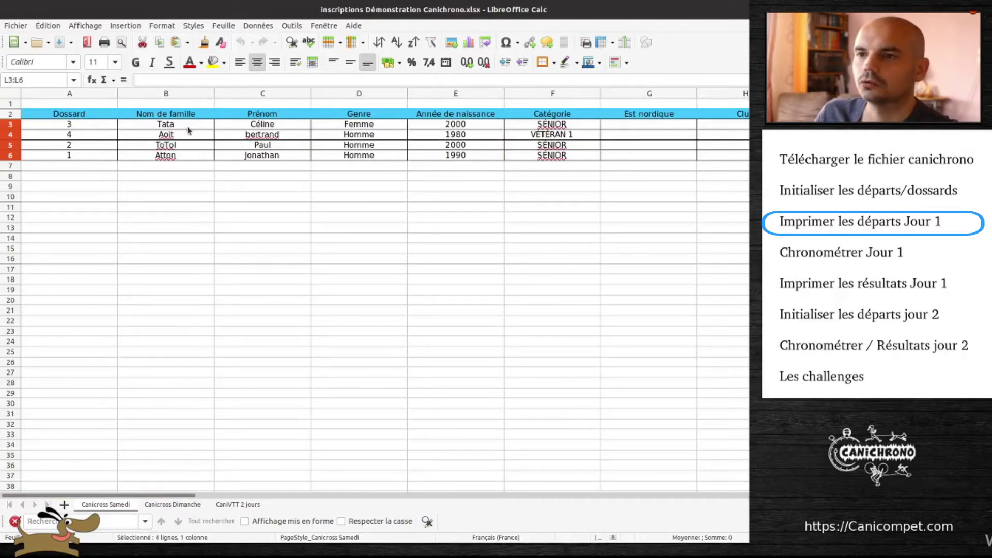
drag(191, 127, 261, 126)
click(80, 126)
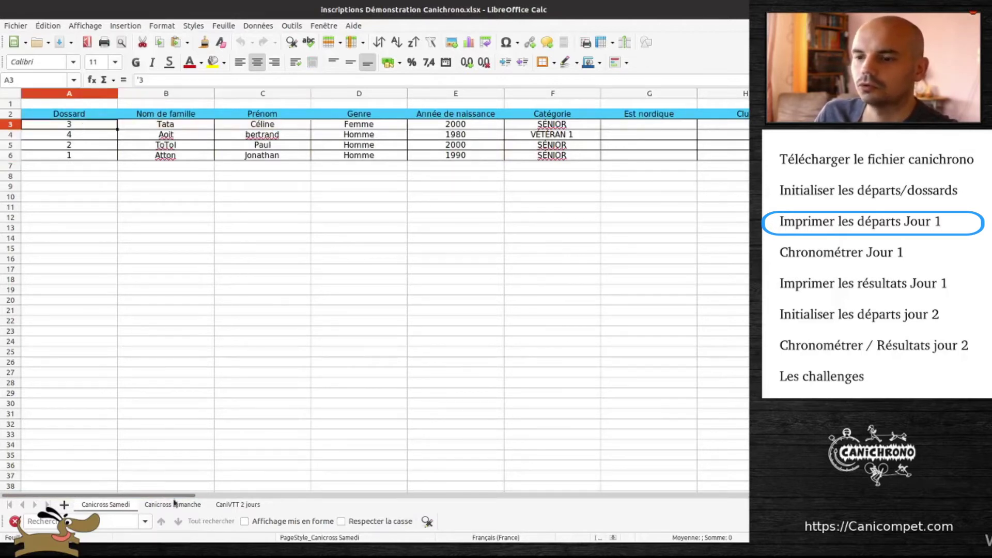
drag(191, 497, 339, 498)
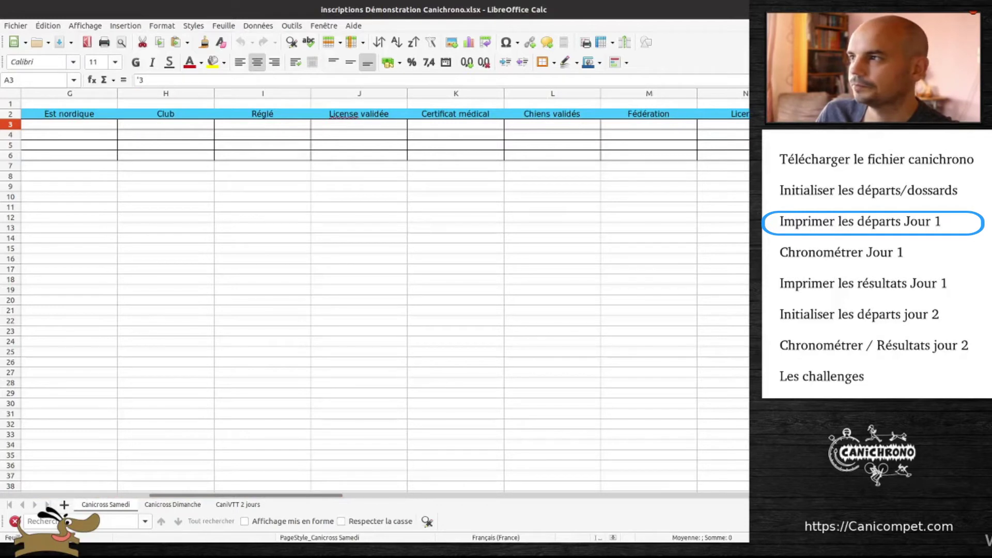
key(alt+Tab)
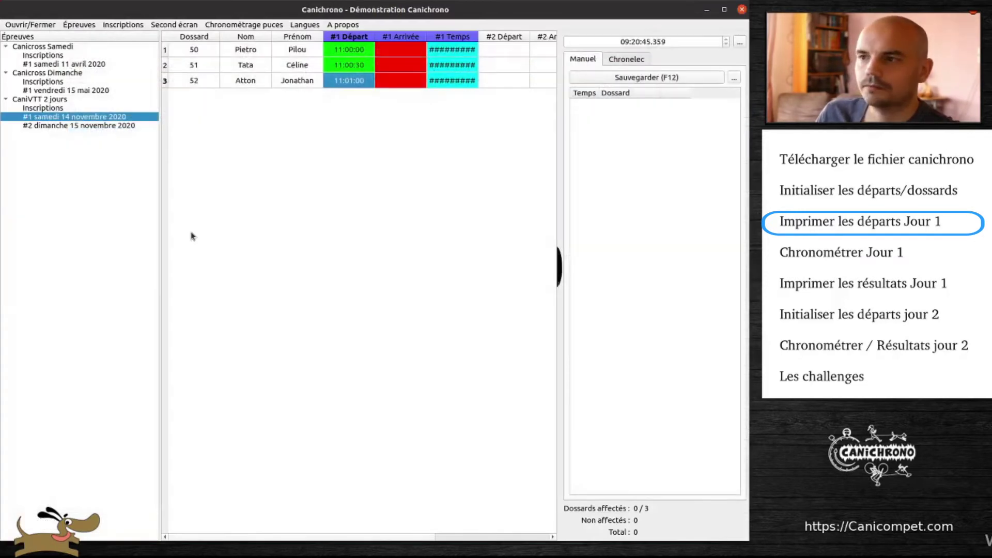
Print the Canicross Samedi departure list for samedi 11, ordered by Heure de départ, to print.pdf, overwriting the existing file.
click(88, 24)
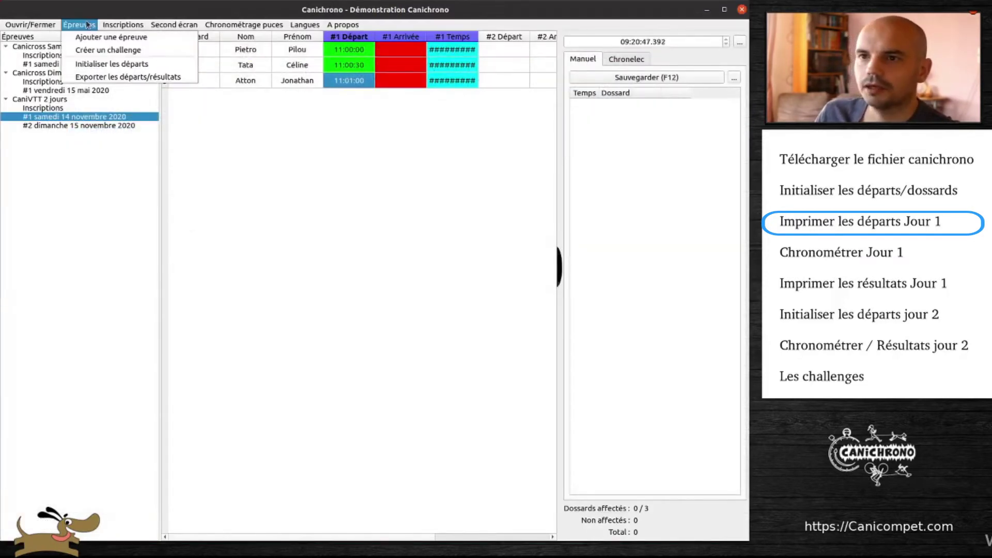
click(123, 77)
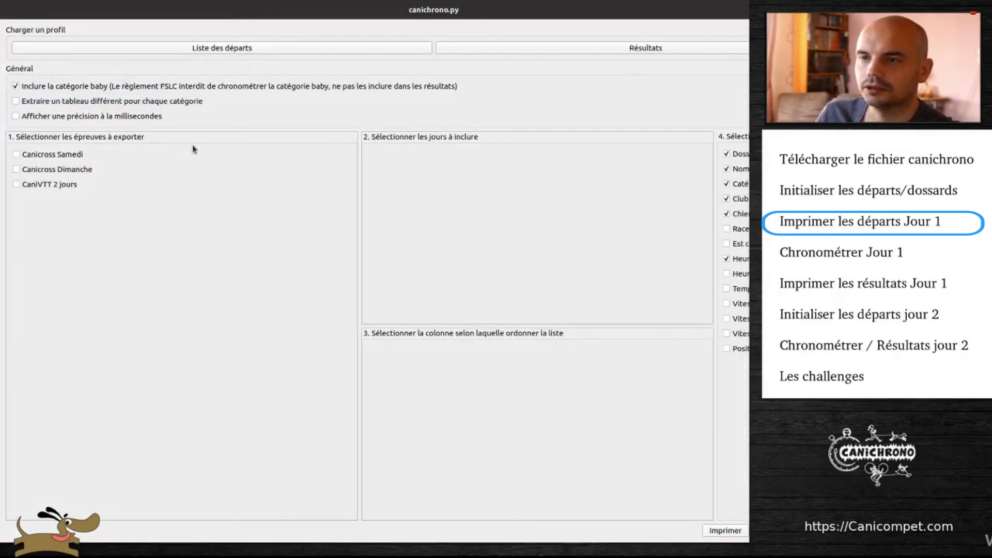
click(237, 49)
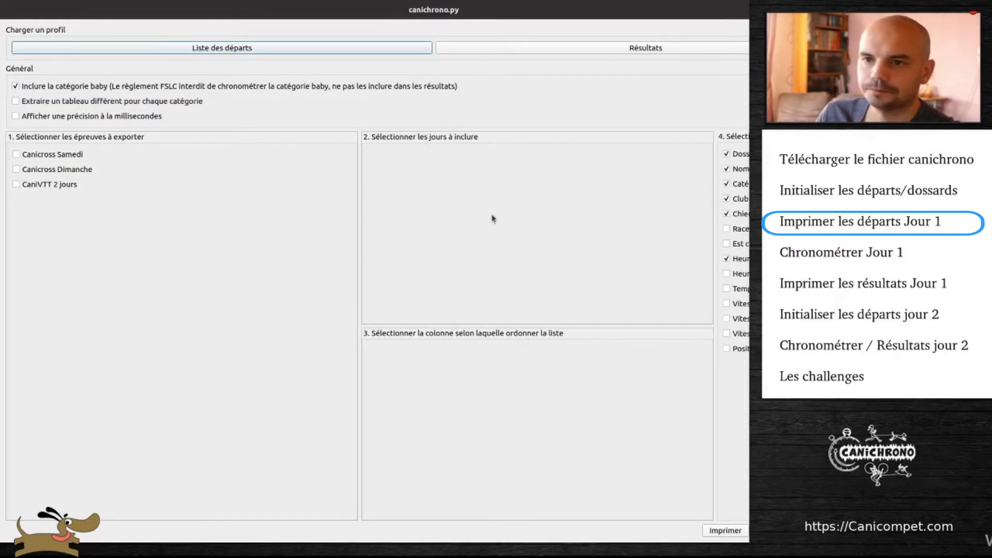
click(16, 154)
click(392, 155)
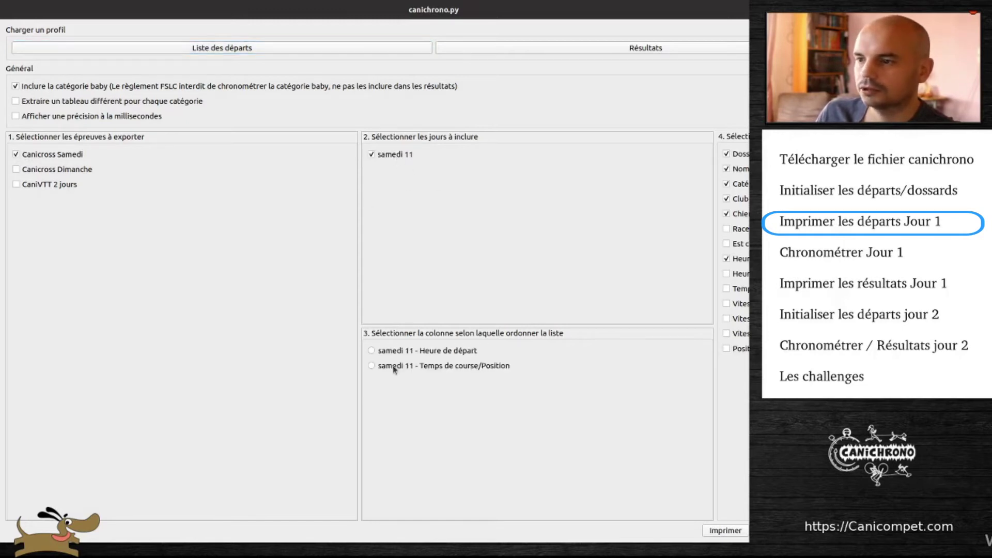
click(434, 355)
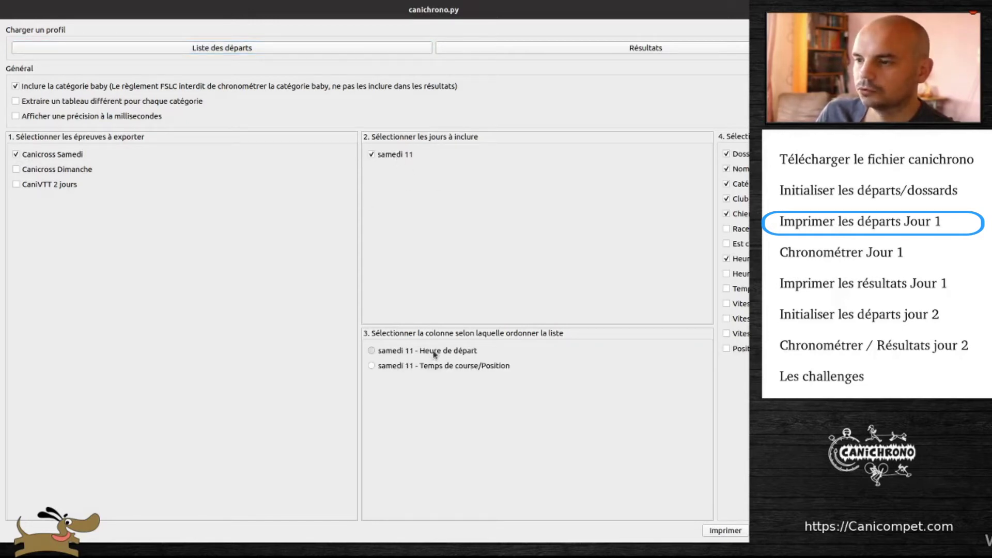
click(703, 532)
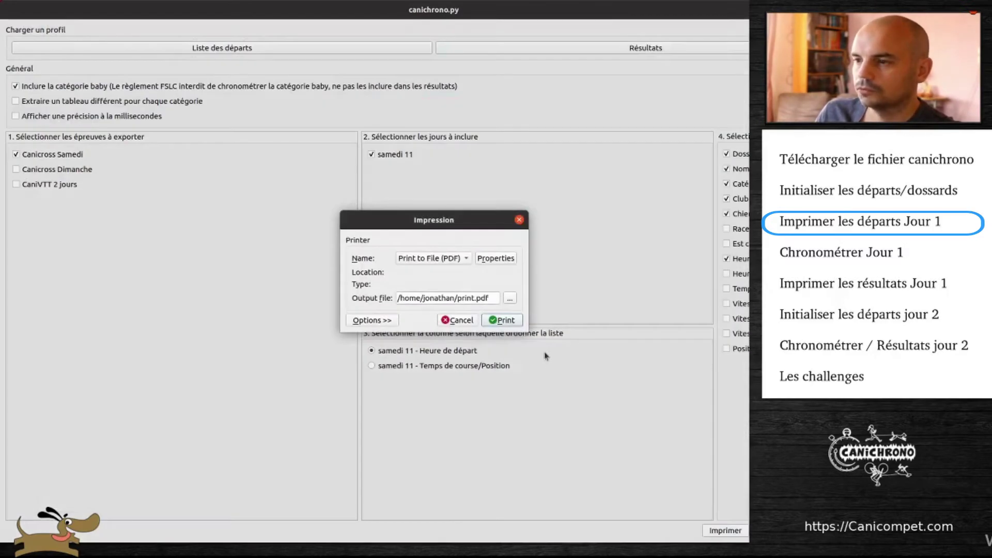
click(504, 320)
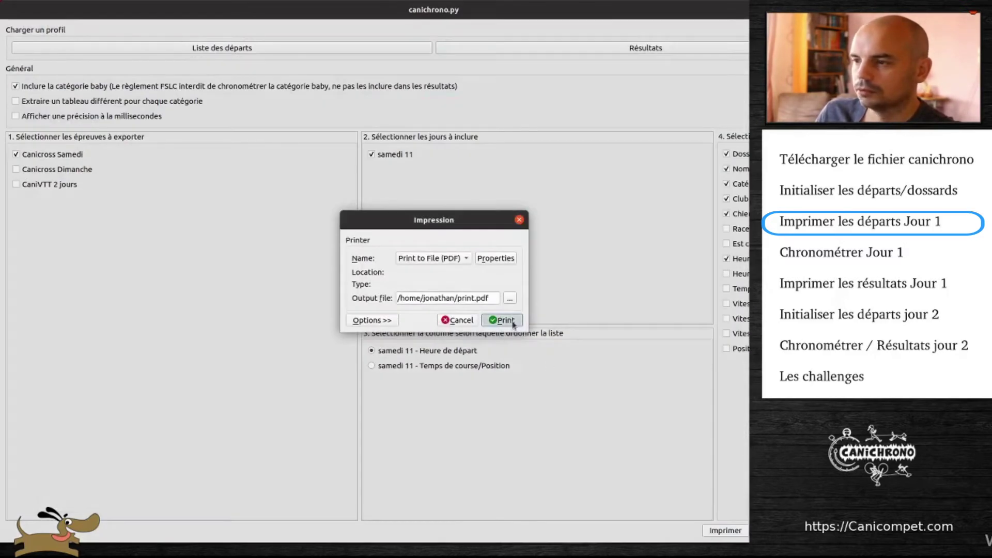
click(501, 294)
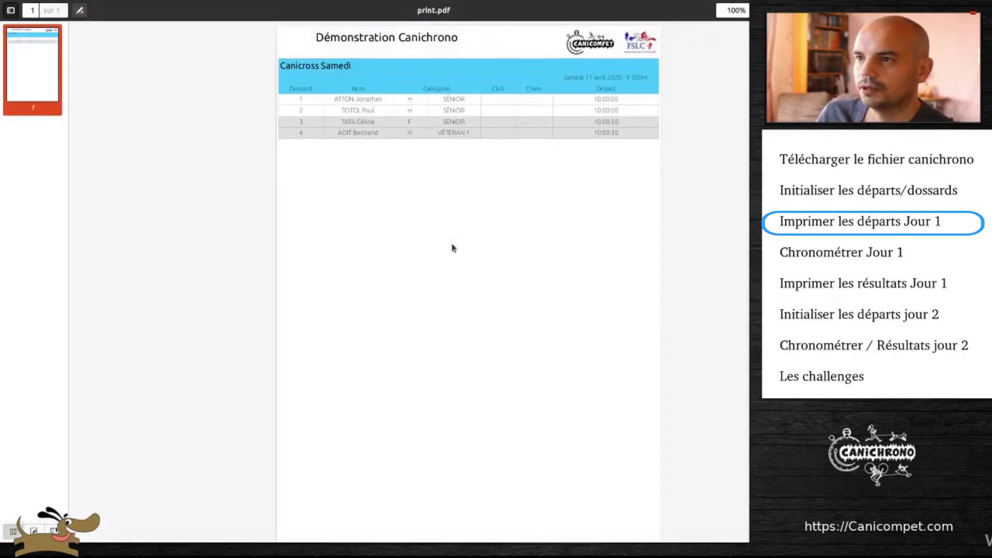
Examine the Dossard, Club, Chien and Départ columns of the printed Canicross Samedi list, and close the PDF.
double_click(301, 89)
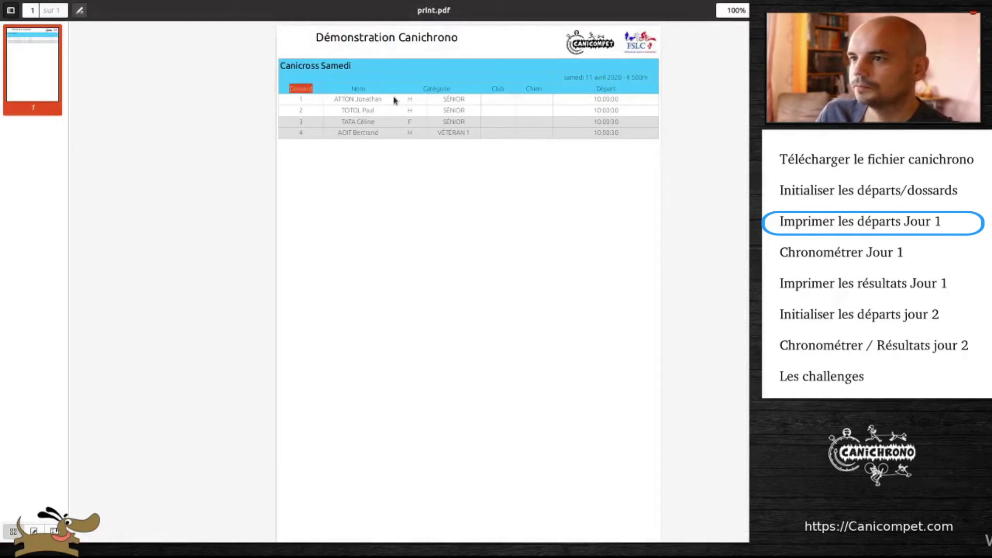
double_click(498, 89)
double_click(535, 88)
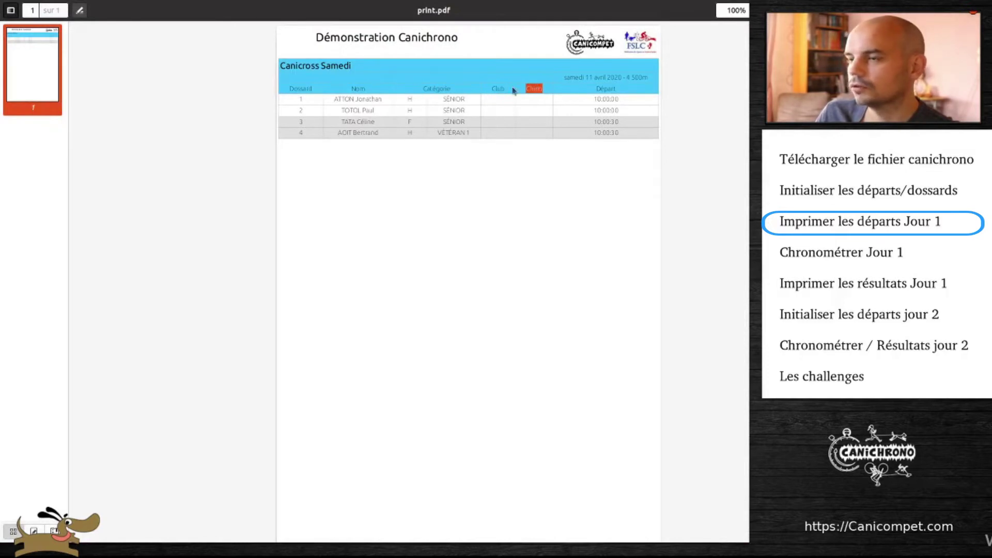
drag(590, 103, 633, 136)
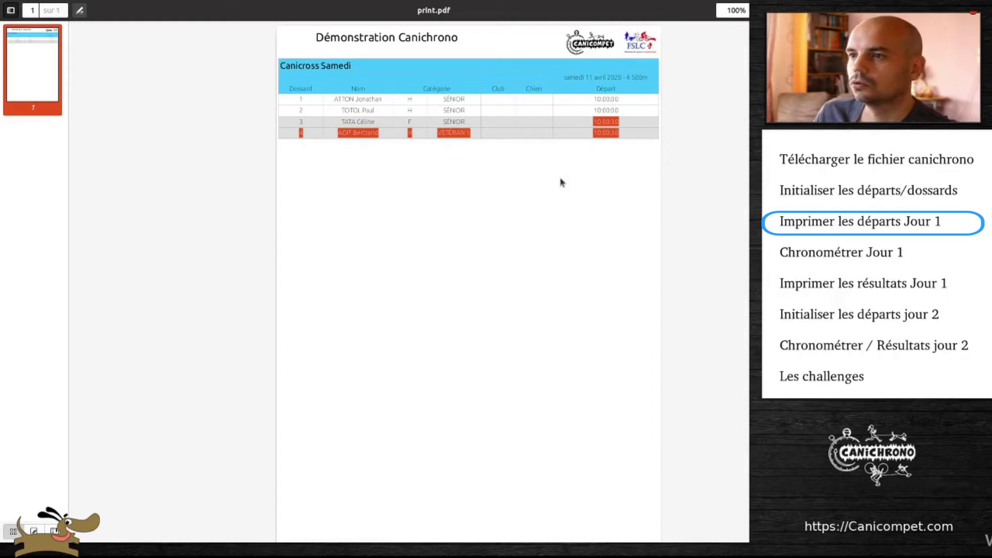
click(561, 192)
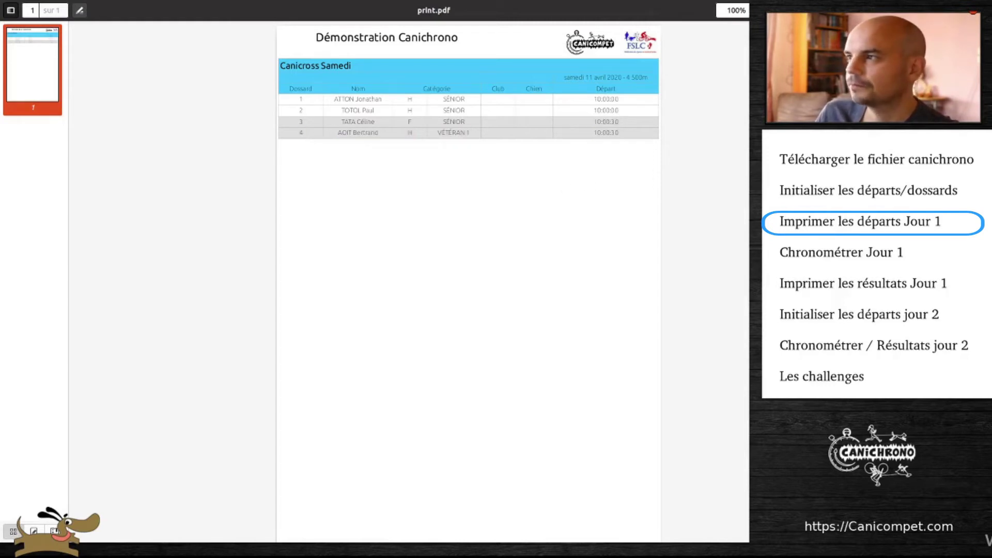
key(ctrl+w)
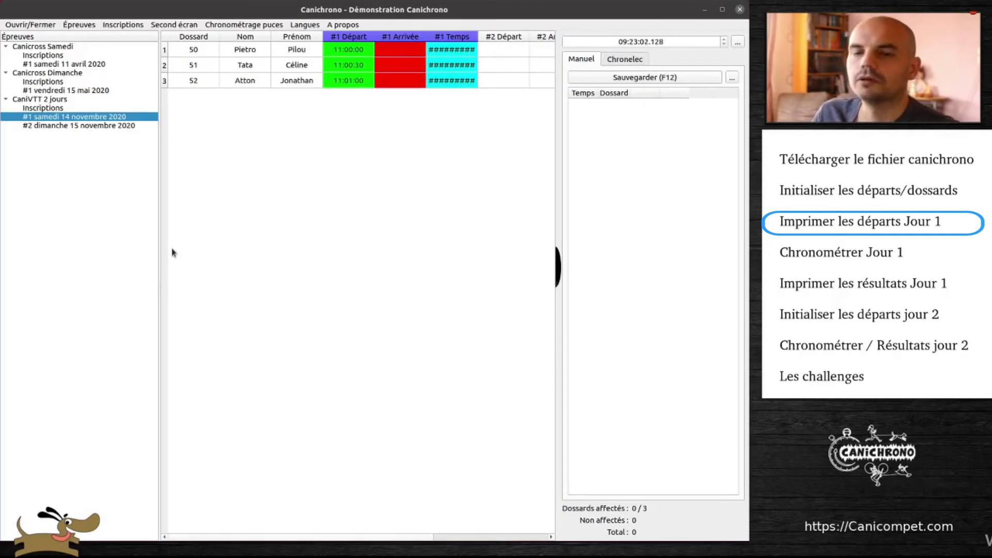
Print the CaniVTT 2 jours departure list for samedi 14, ordered by Heure de départ, over print.pdf and check its departure times.
click(82, 22)
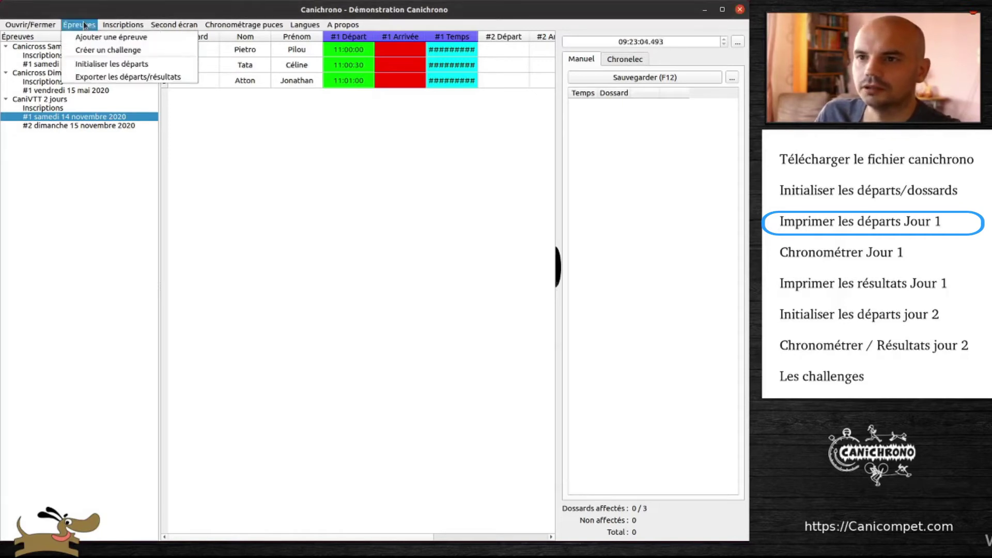
click(112, 76)
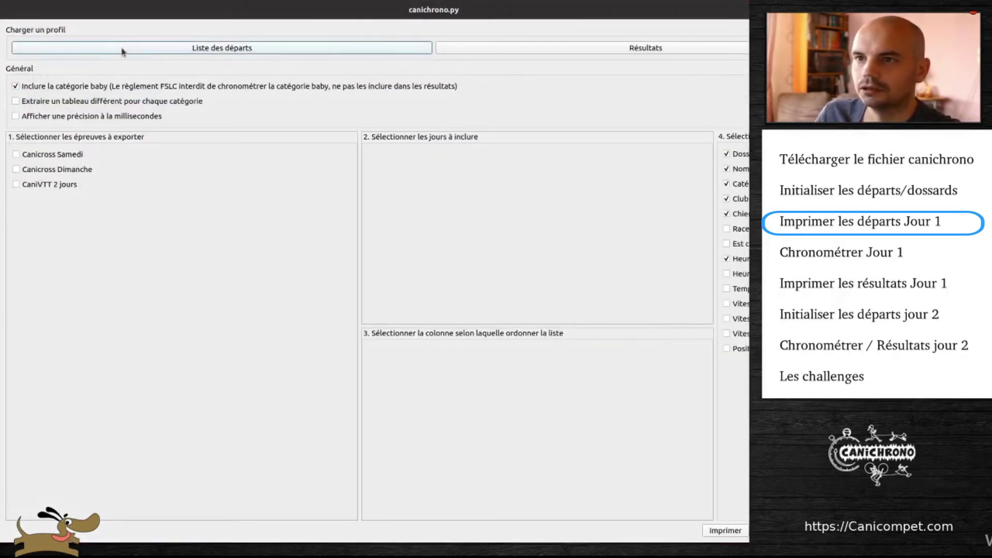
click(46, 185)
click(398, 157)
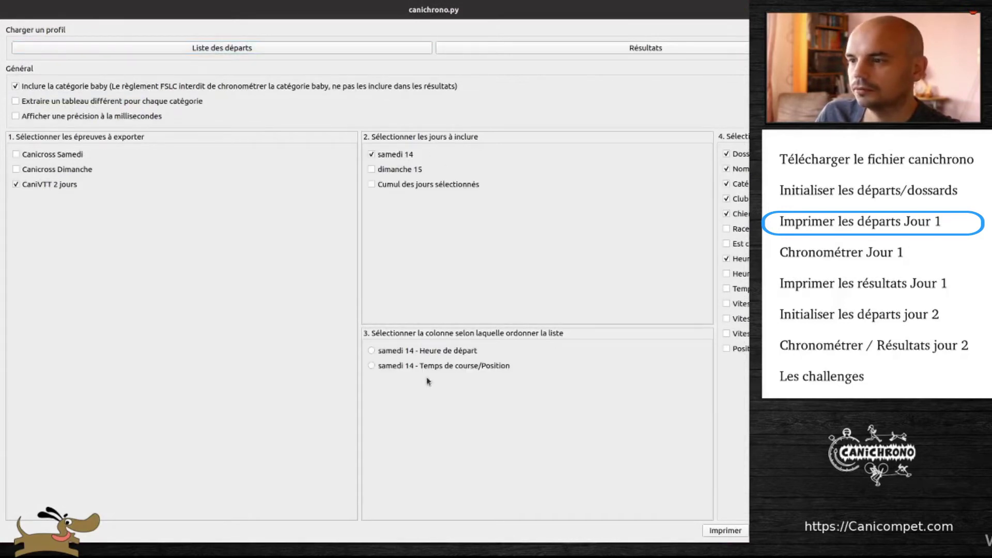
click(441, 351)
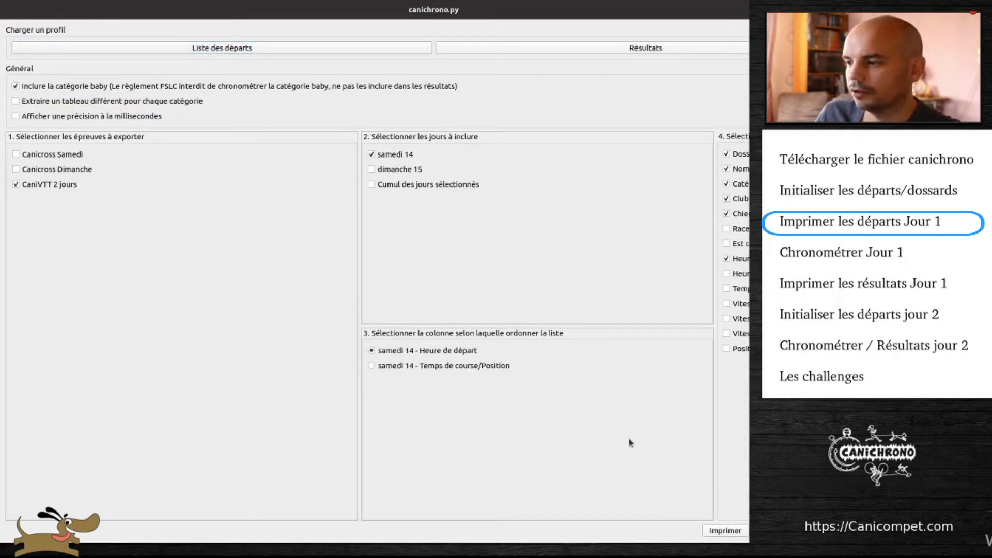
click(725, 531)
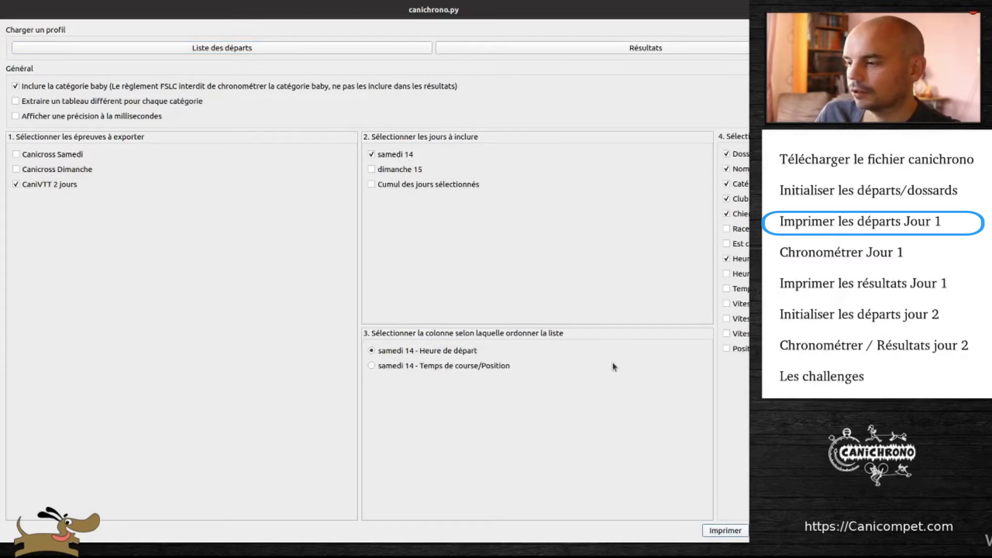
click(506, 321)
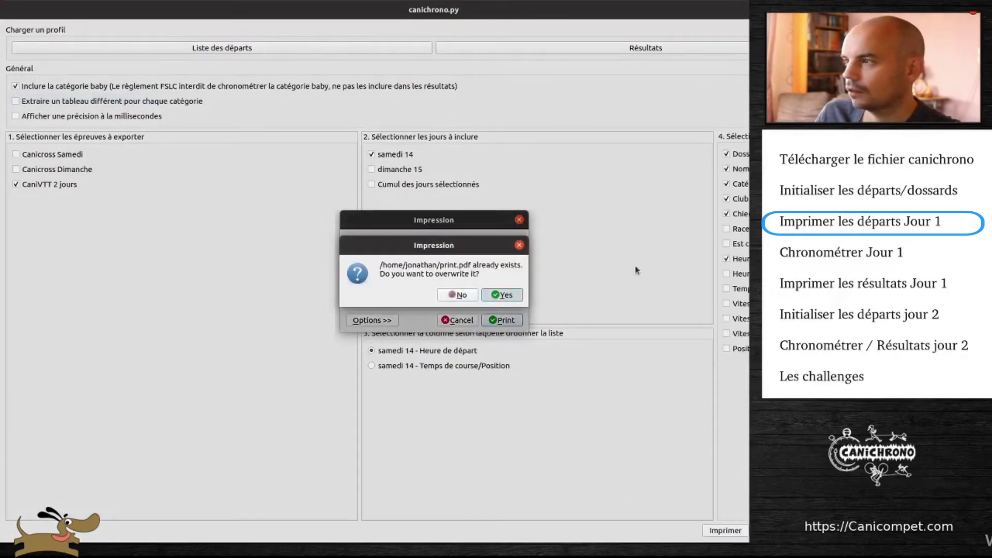
click(508, 294)
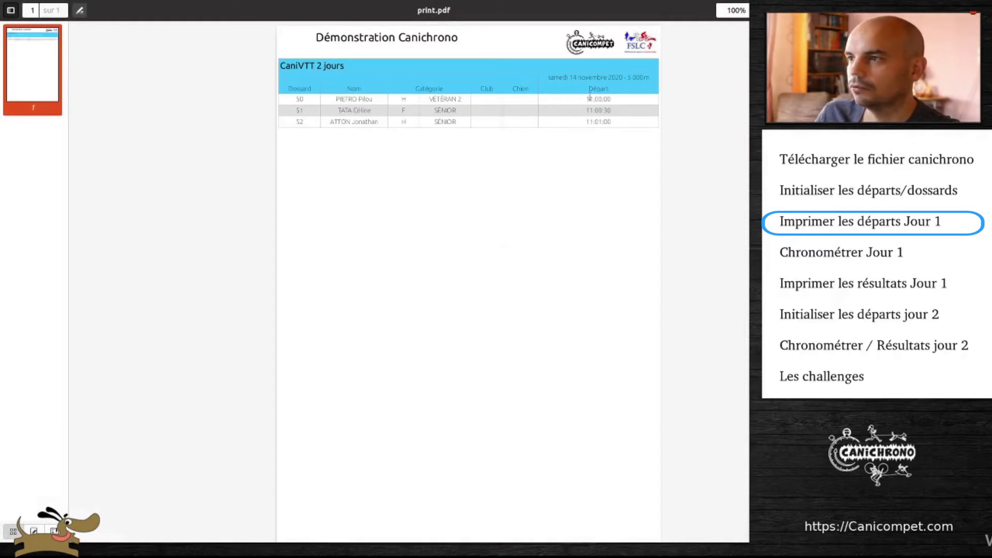
drag(586, 94, 582, 159)
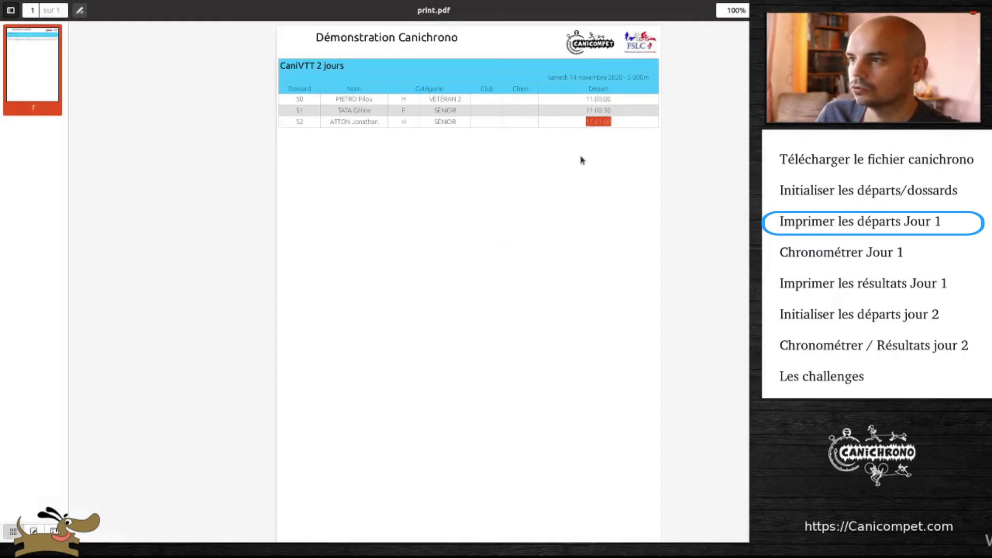
click(582, 159)
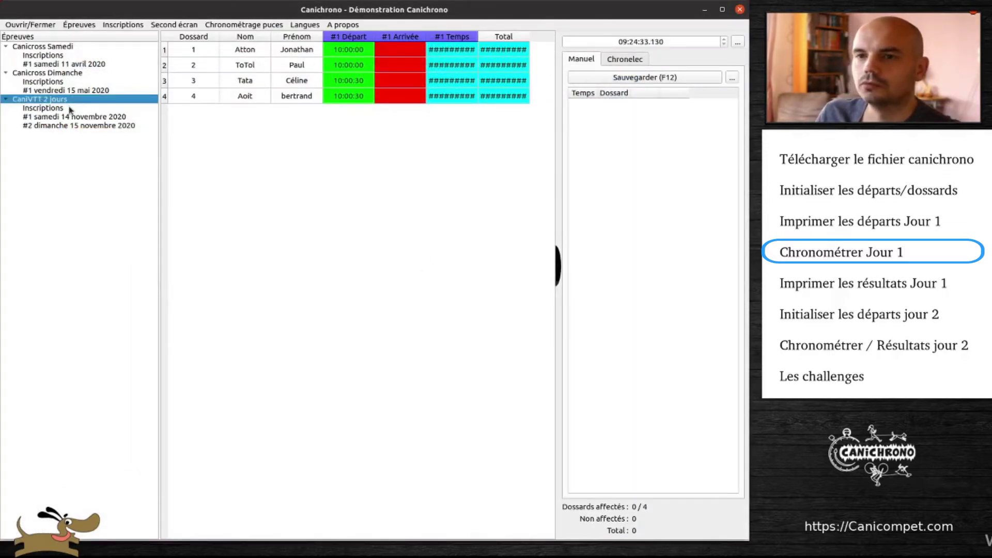
Record an arrival in Canicross Samedi #1 samedi 11 avril 2020, assign it to bib 2, and check that runner's arrival and race time.
click(51, 65)
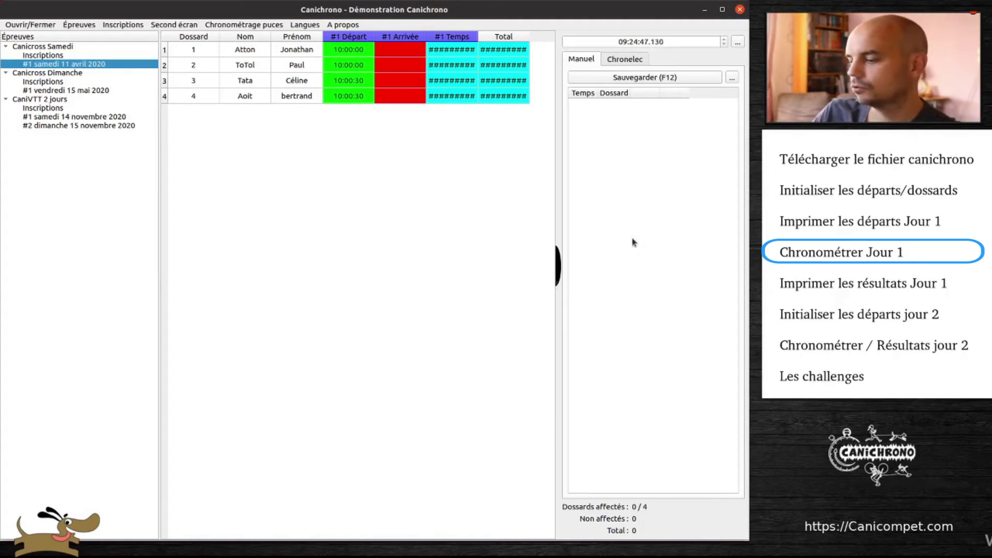
key(space)
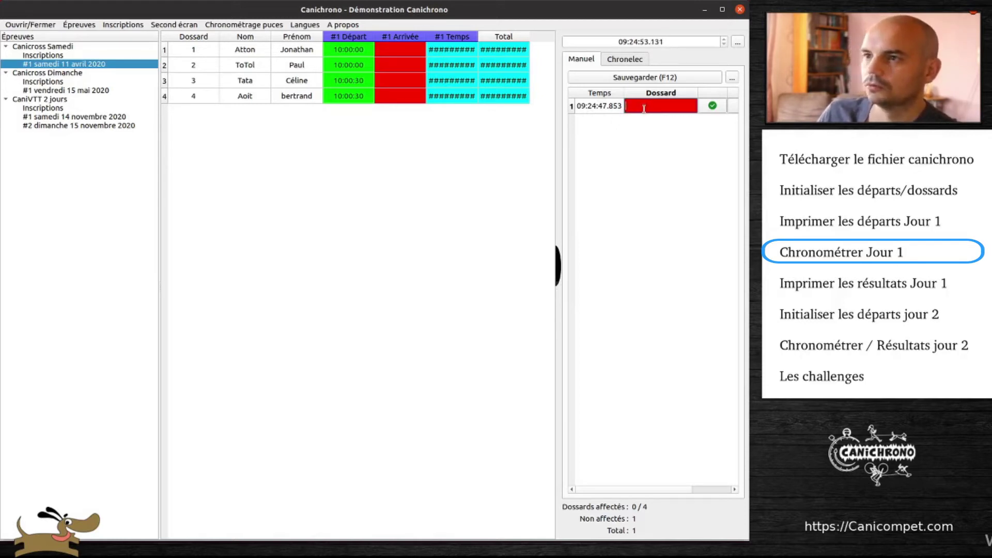
text(2)
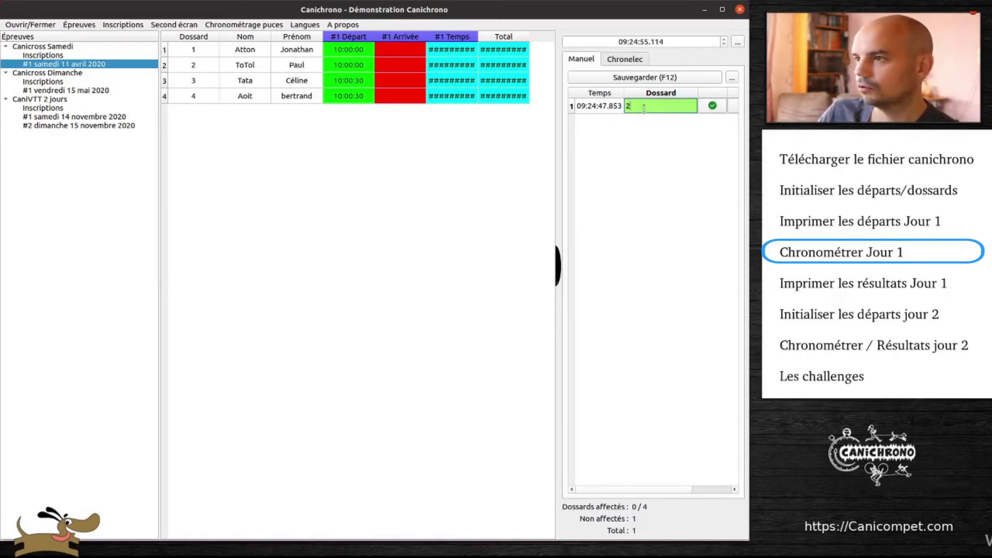
key(Return)
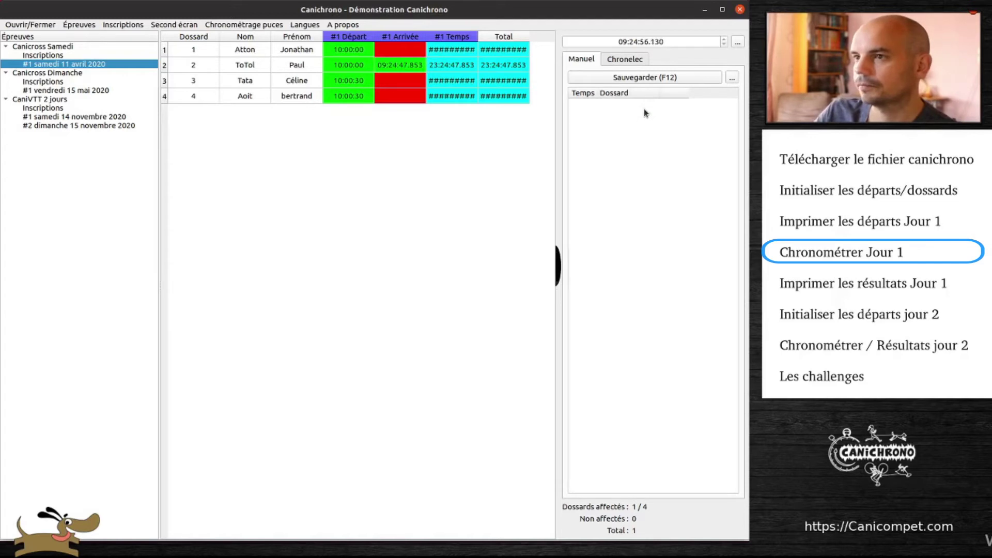
click(399, 65)
click(457, 66)
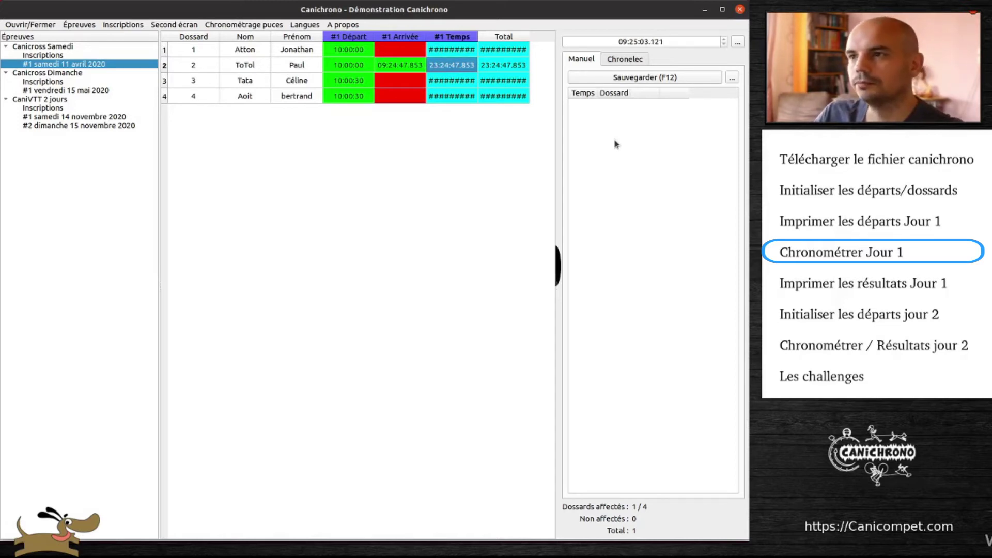
Record three more arrivals for Canicross Samedi and assign them to bibs 3, 1 and 4 in order.
key(space)
key(space)
key(space)
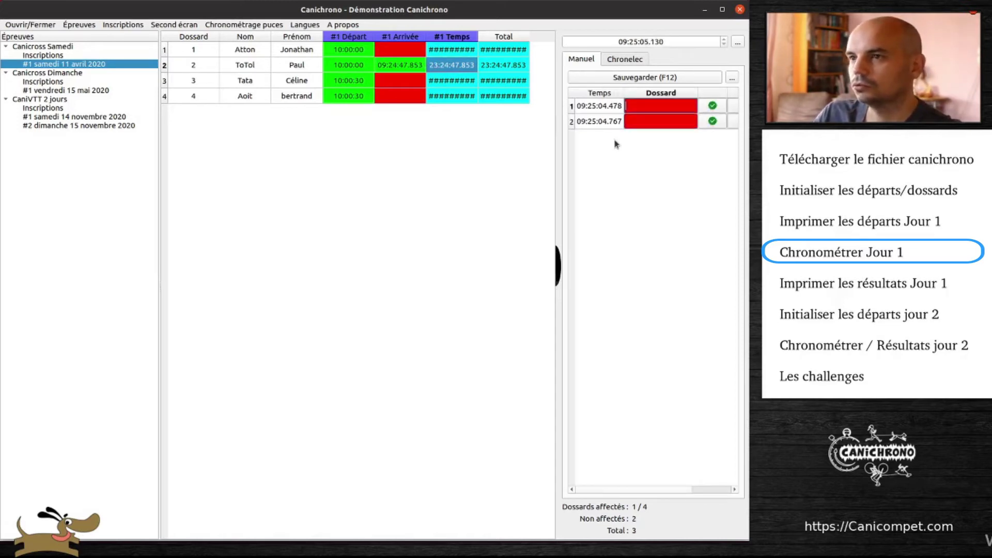
text(1)
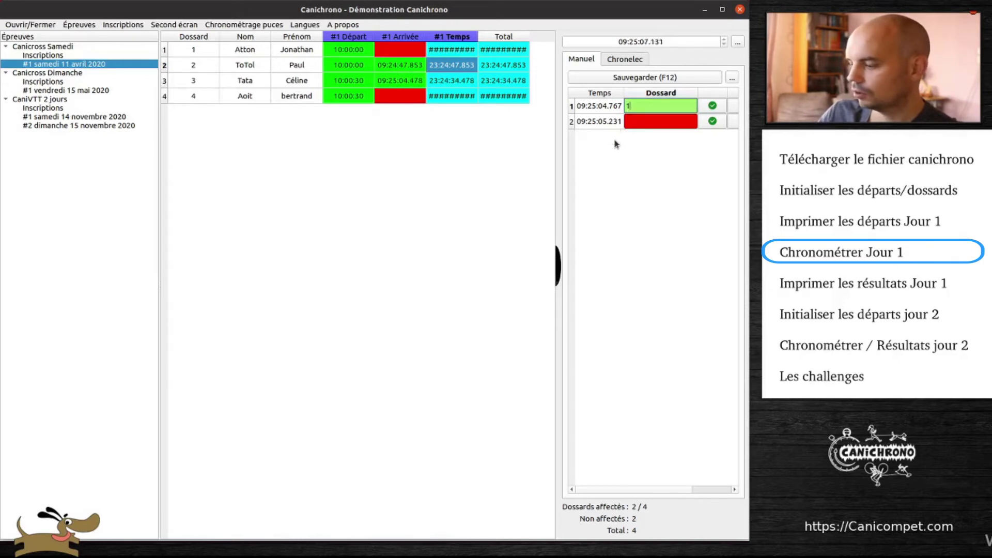
key(Return)
text(4)
key(Return)
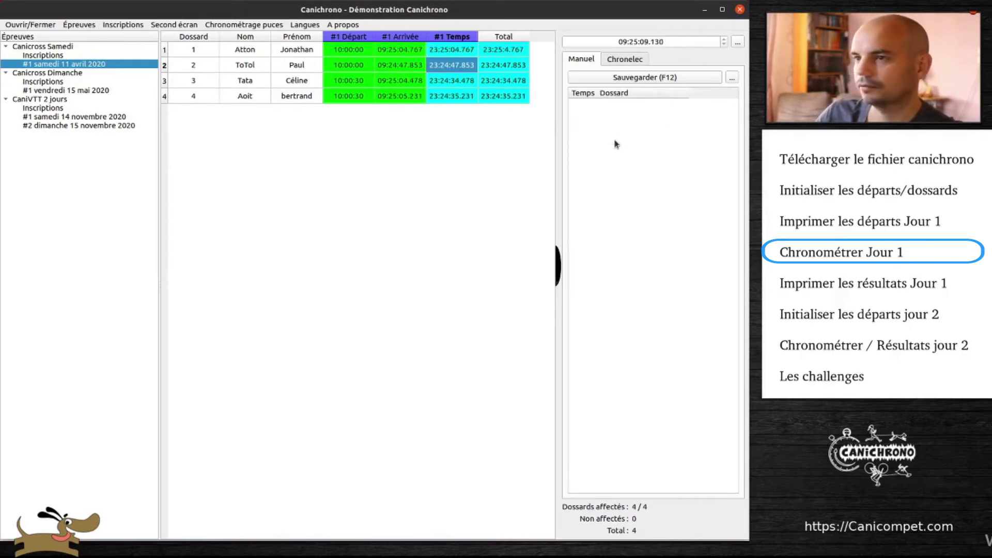
Record three arrivals in CaniVTT 2 jours #1 samedi 14 novembre 2020.
click(90, 99)
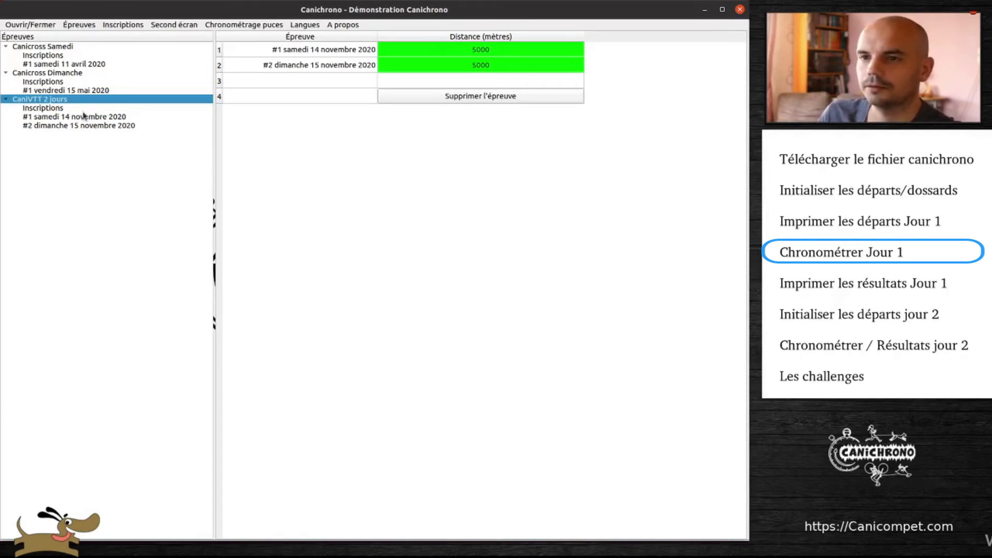
click(79, 118)
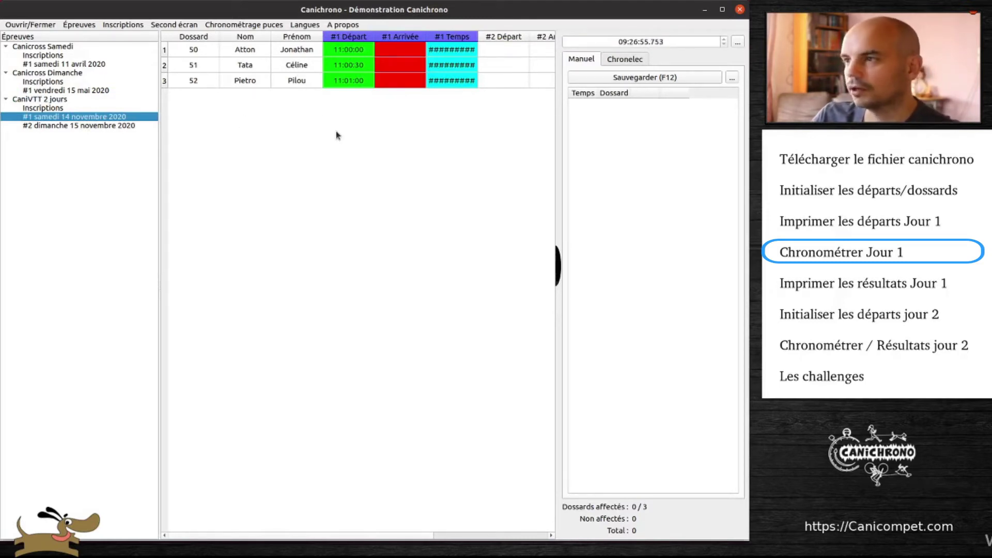
key(space)
key(space)
key(space)
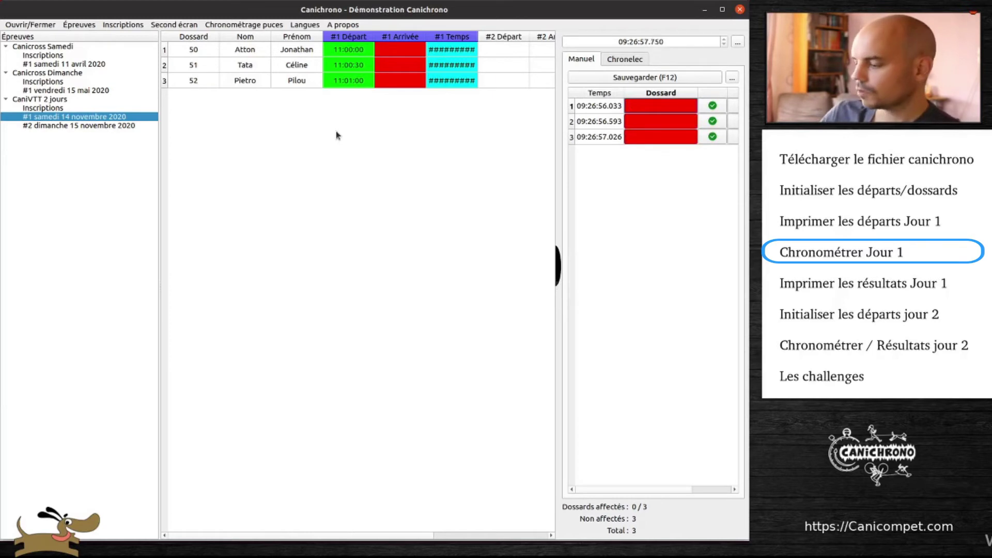
Assign the three recorded CaniVTT arrivals to bibs 51, 52 and 50 in order.
text(51)
key(Return)
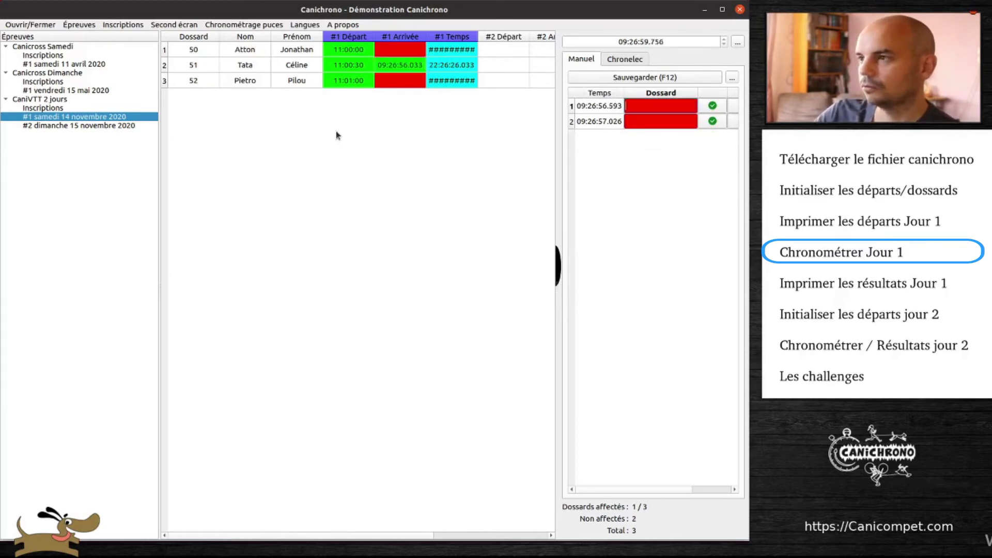
text(52)
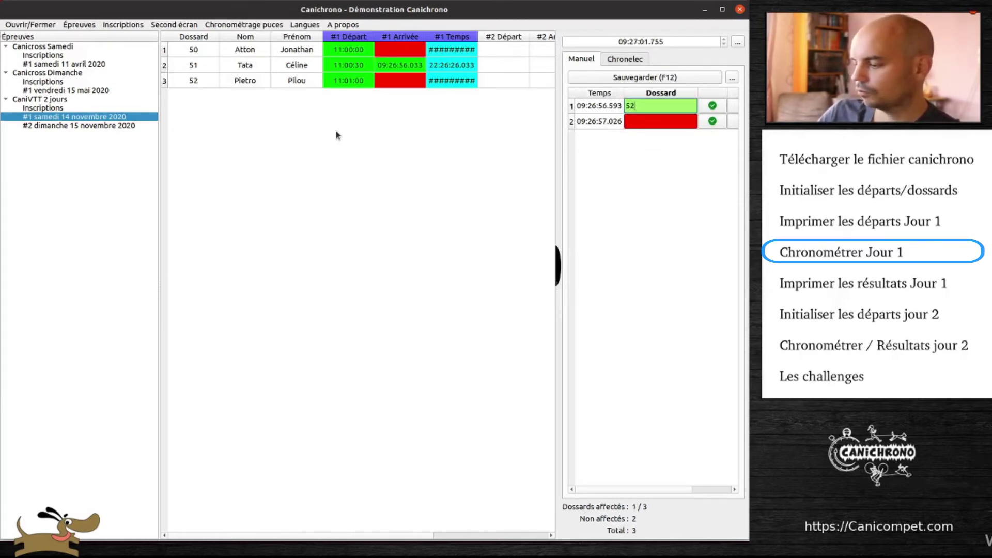
key(Return)
text(50)
key(Return)
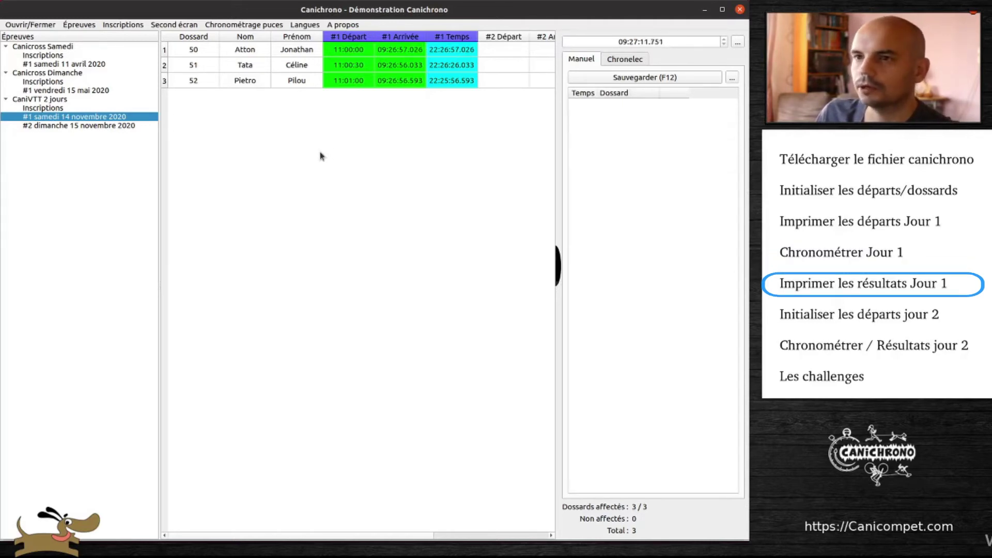
Set up a Résultats export of Canicross Samedi for samedi 11, ordered by Temps de course/Position.
click(80, 24)
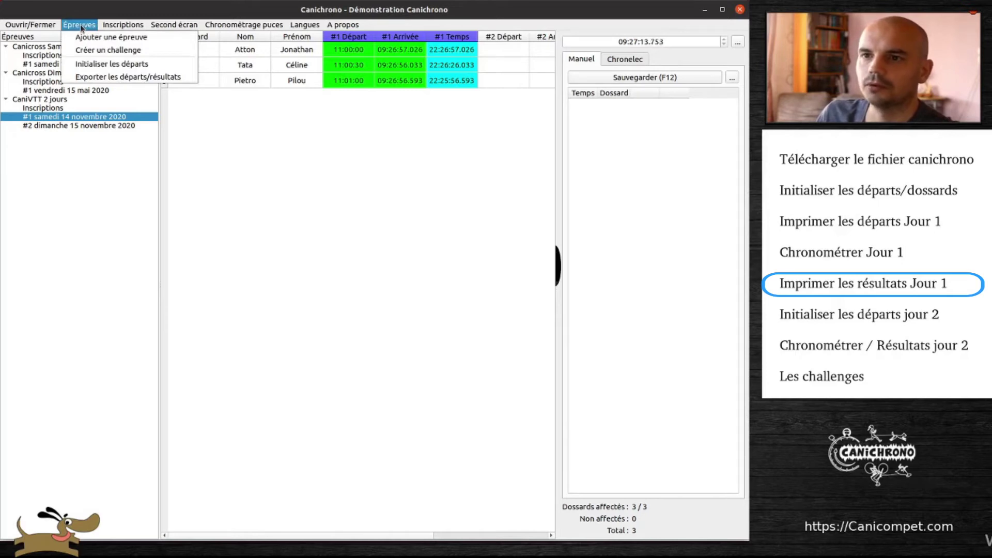
click(119, 78)
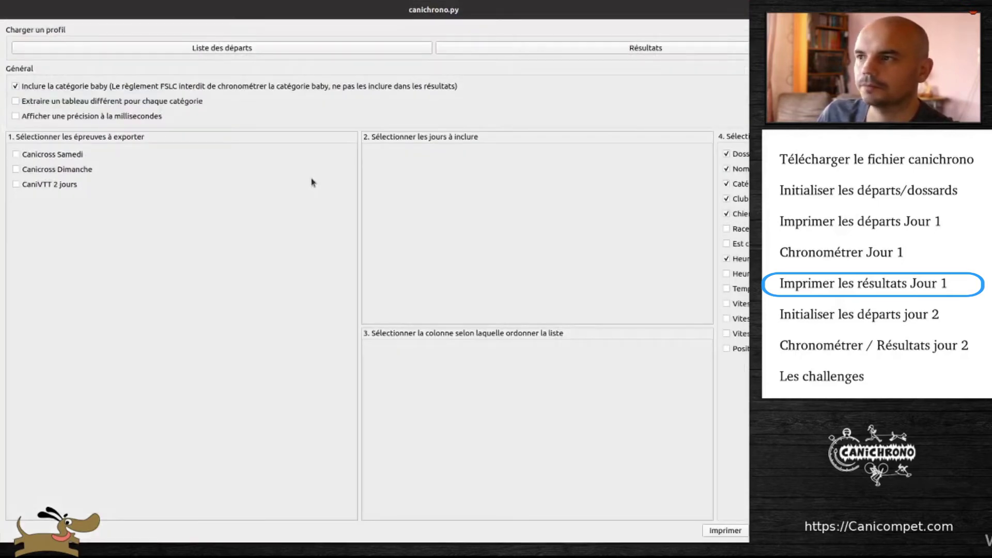
click(657, 53)
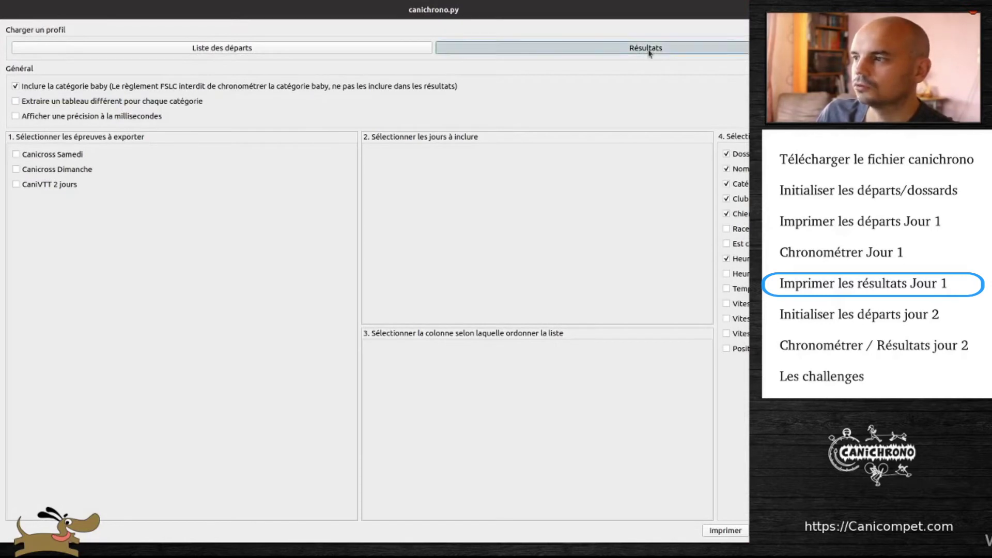
click(52, 155)
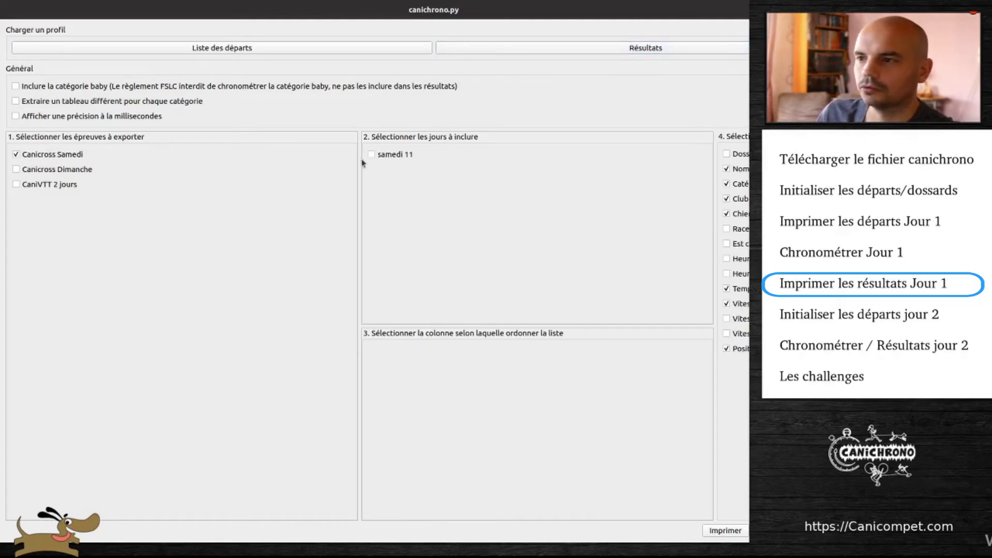
click(381, 156)
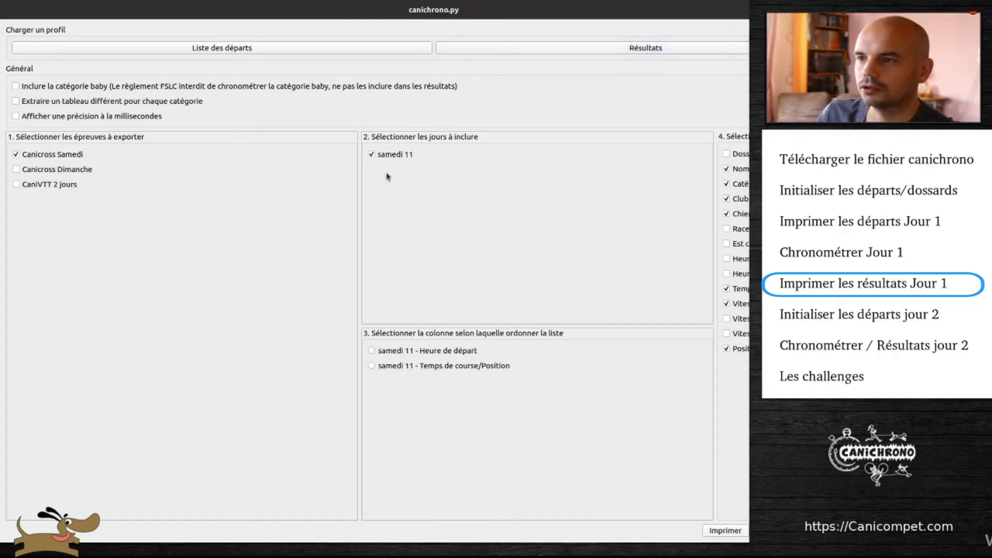
click(426, 368)
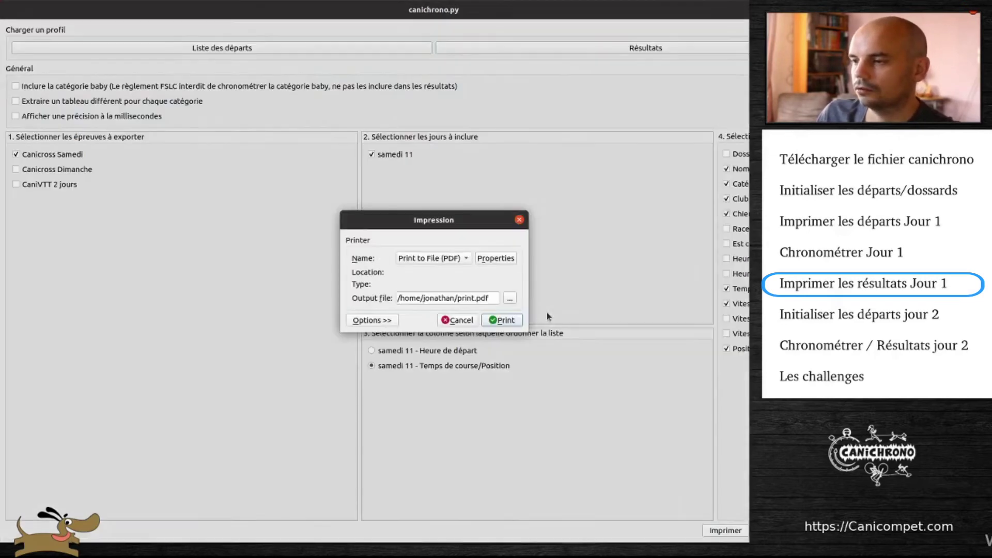
Print the Canicross Samedi results over print.pdf, check the Temps and Pos columns, and close the PDF.
click(504, 320)
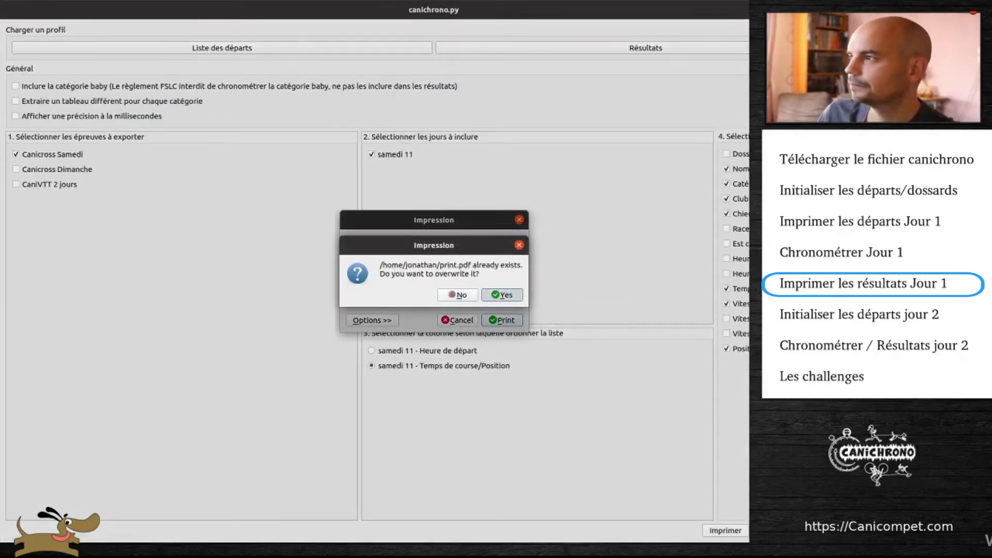
click(502, 294)
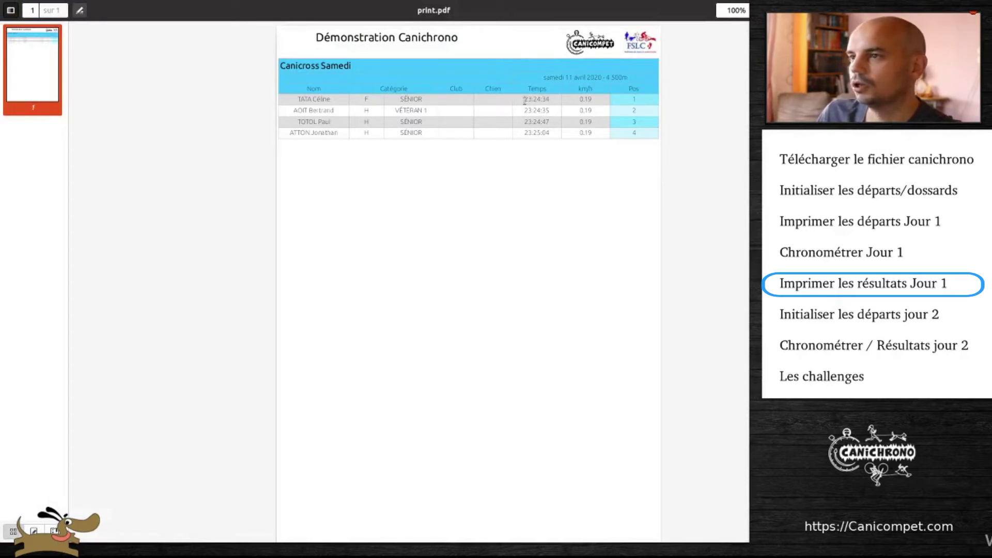
drag(524, 99, 643, 112)
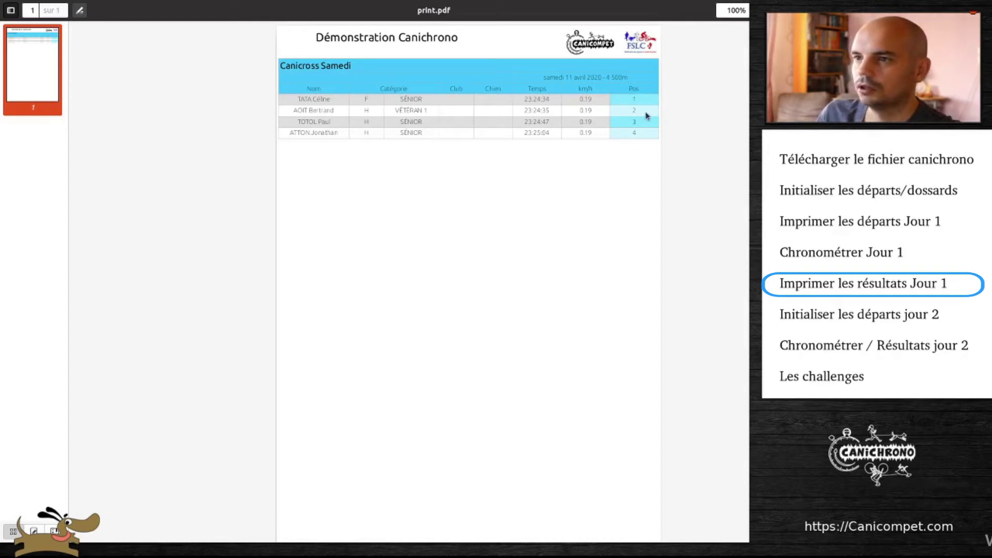
key(ctrl+w)
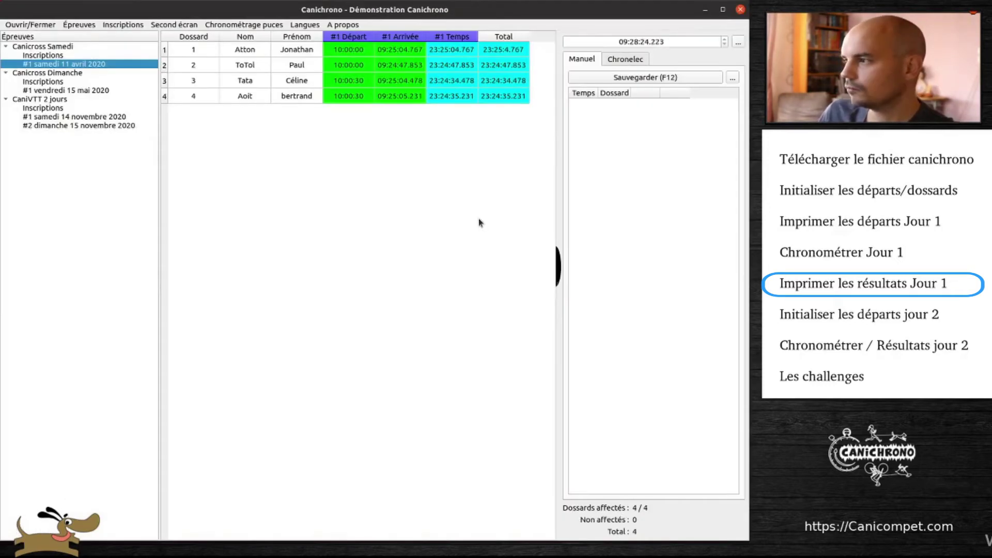
Print the CaniVTT 2 jours results for samedi 14, ordered by Temps de course/Position, over print.pdf using the Résultats profile.
click(79, 25)
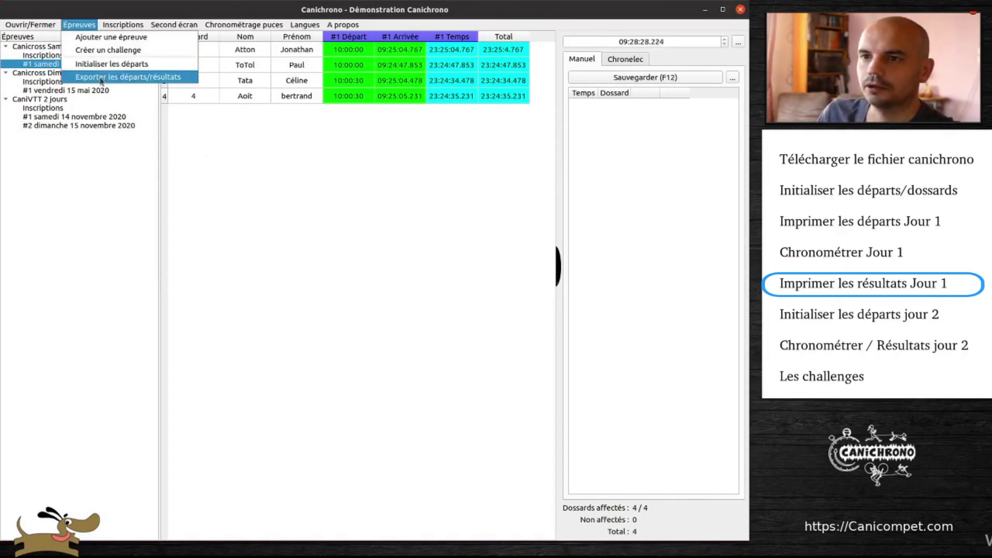
click(124, 77)
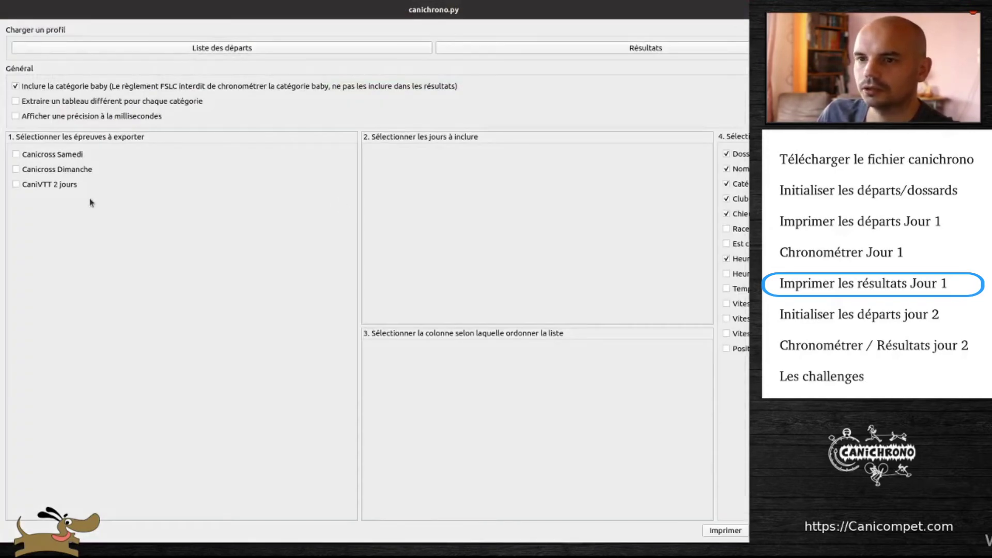
click(60, 187)
click(392, 155)
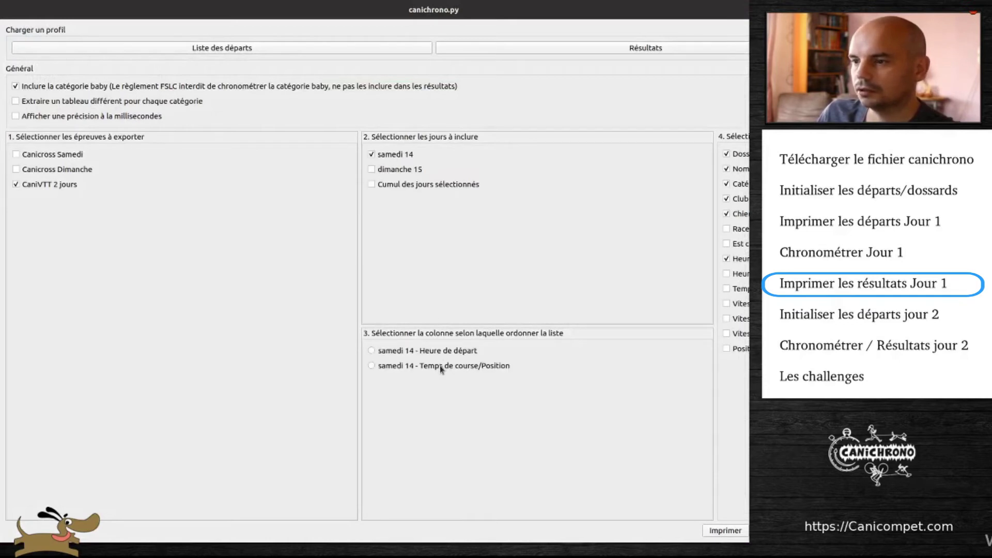
click(679, 49)
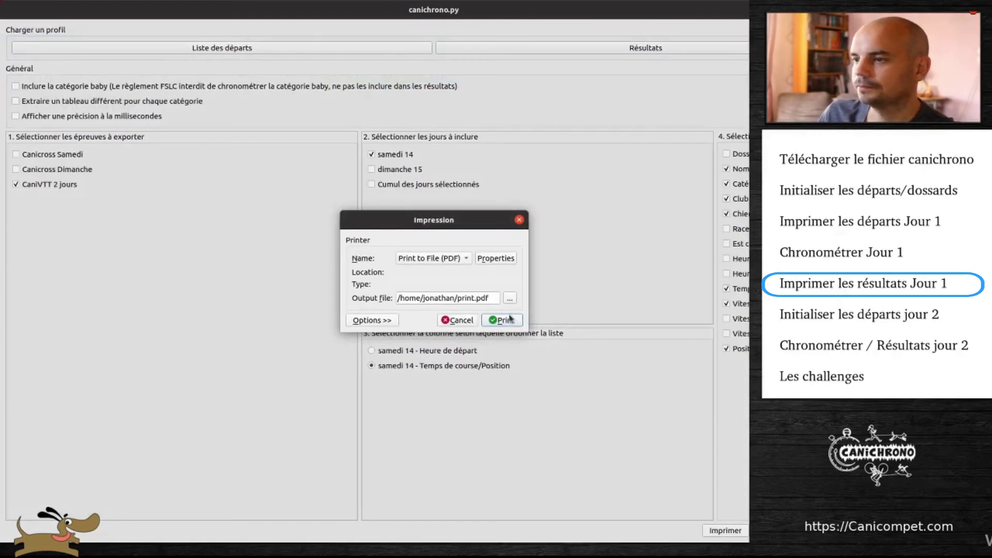
click(510, 318)
key(Return)
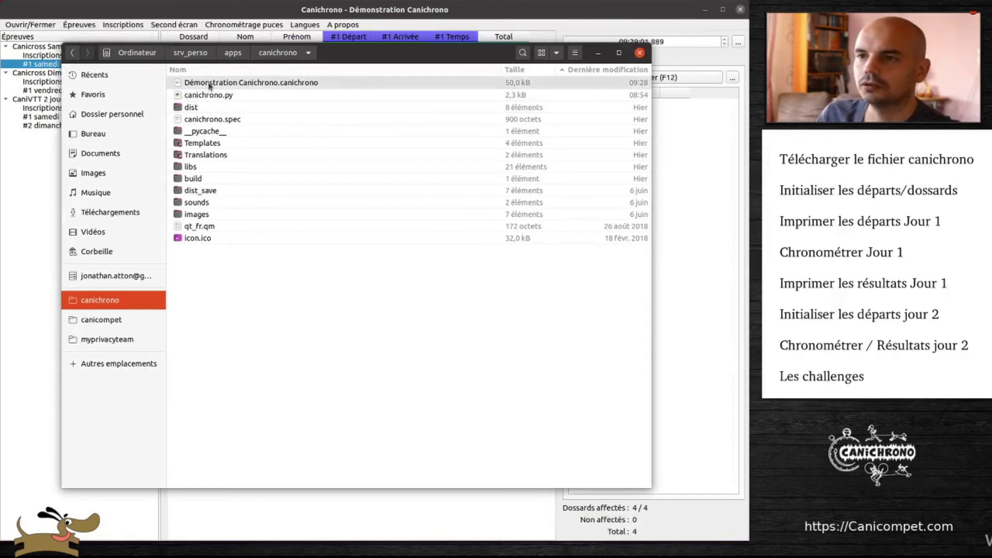
Duplicate Démonstration Canichrono.canichrono within the canichrono folder of the file manager.
click(209, 84)
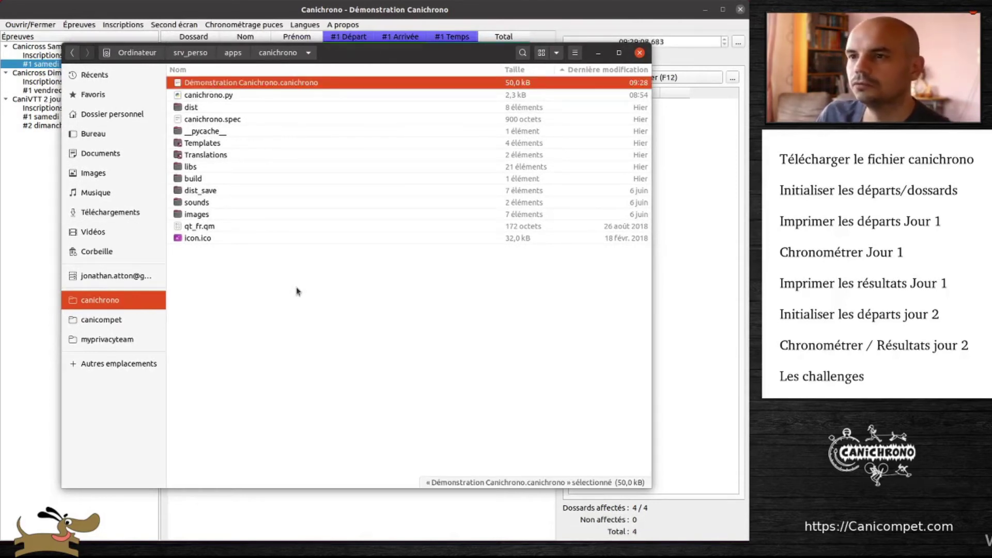
key(ctrl+c)
key(ctrl+v)
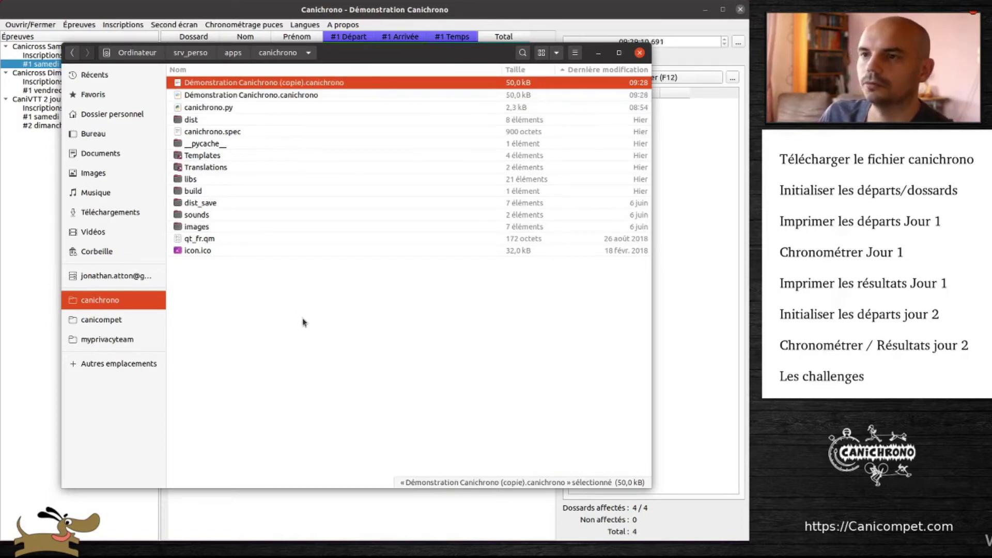
Rename the duplicate as Démonstration Canichrono Samedi.canichrono, and return to Canichrono.
key(F2)
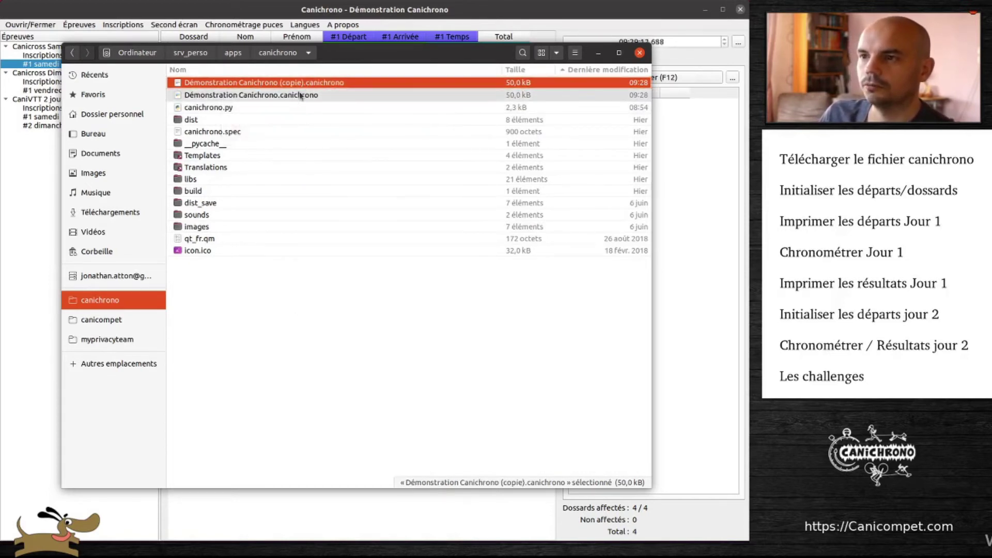
key(F2)
click(337, 121)
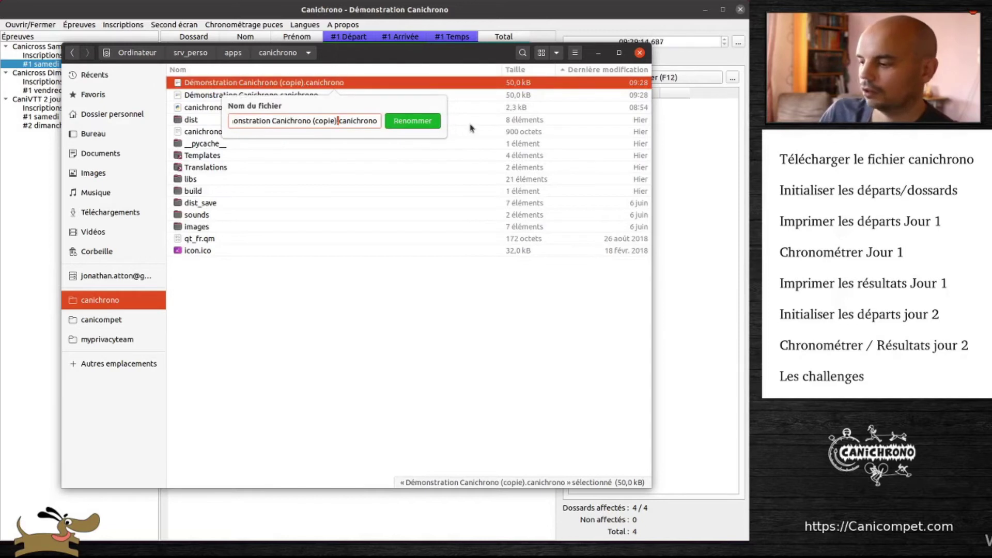
key(BackSpace)
key(BackSpace)
key(BackSpace)
key(BackSpace)
key(BackSpace)
key(BackSpace)
key(BackSpace)
text(Samedi)
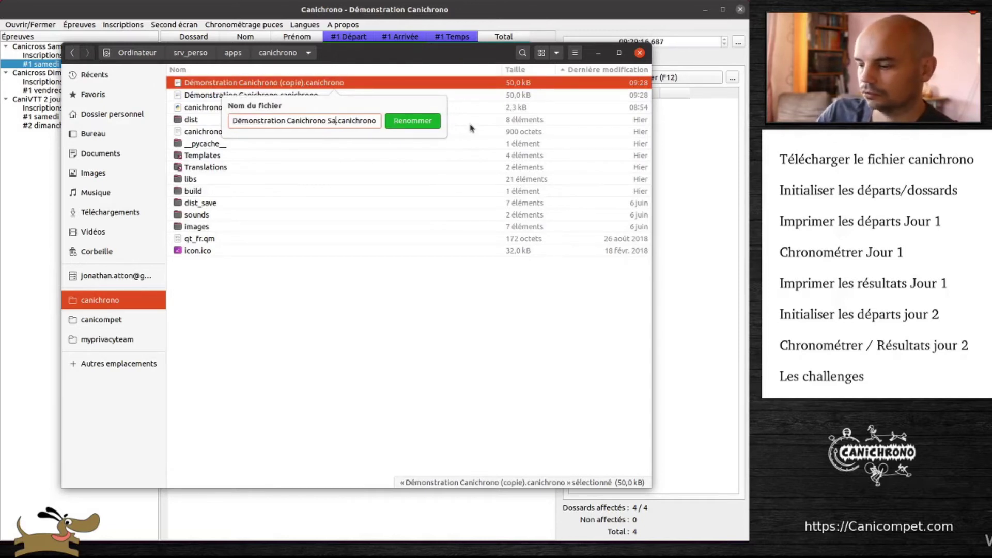
key(Return)
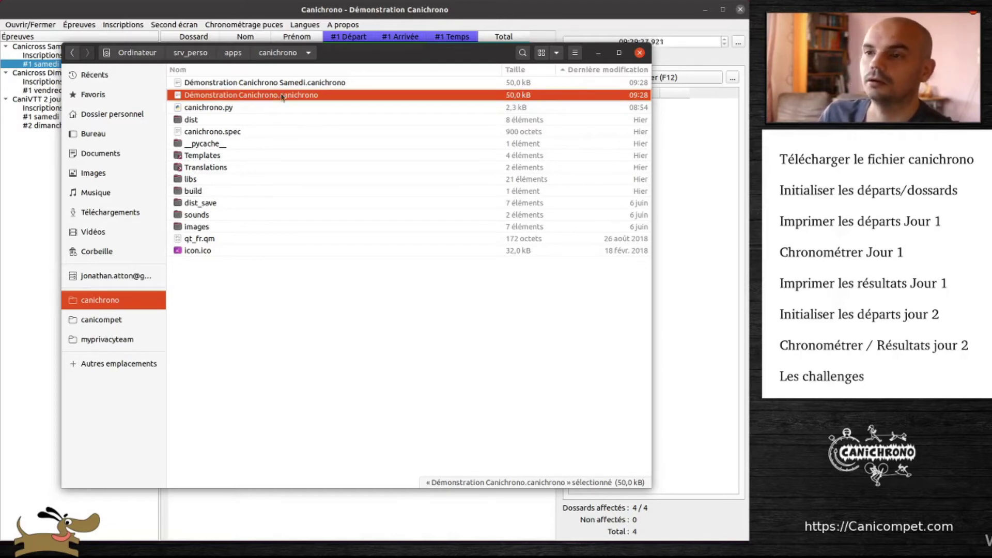
click(311, 84)
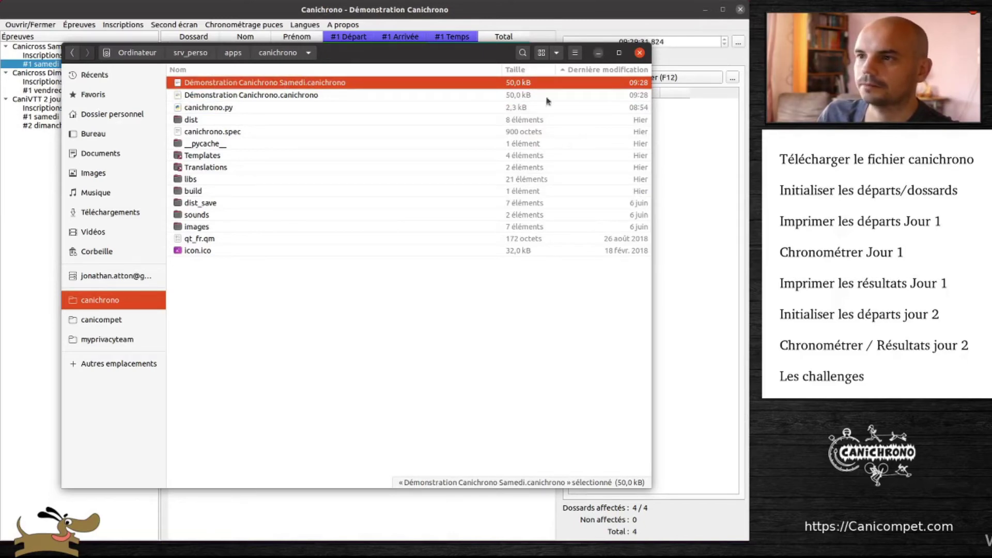
key(Return)
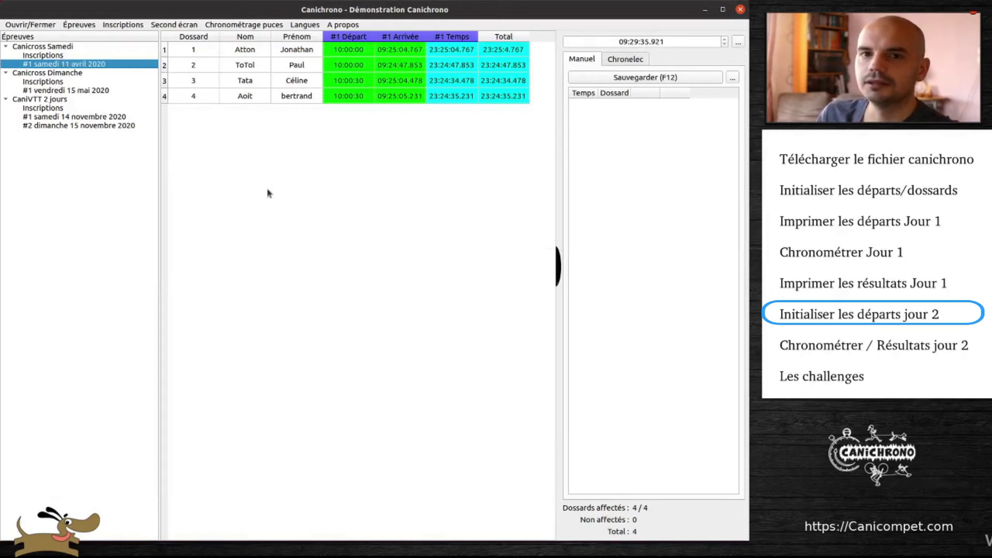
Start initialising the departures for Canicross Dimanche, épreuve #1 - 2020-05-15, with the first departure at 08:00:00.
click(85, 25)
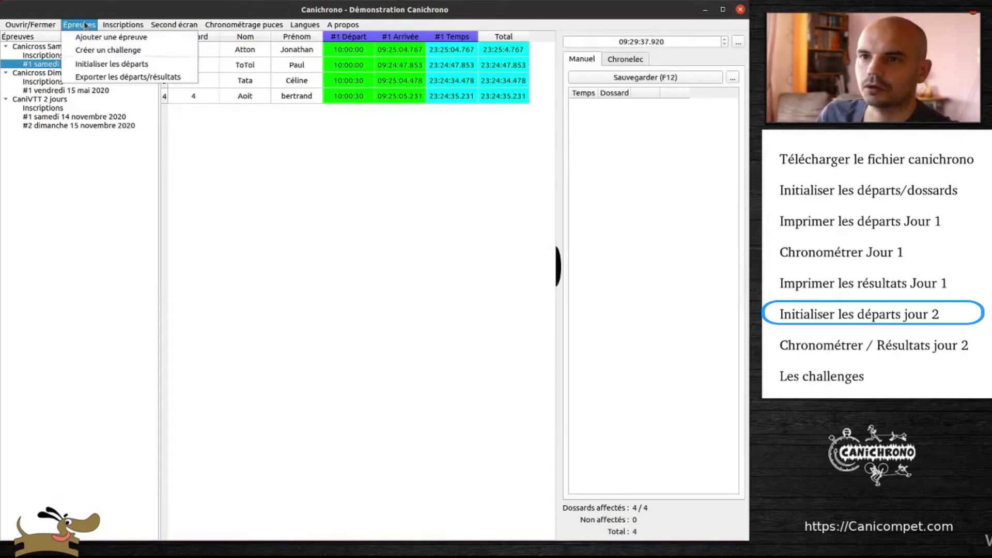
click(97, 64)
click(335, 92)
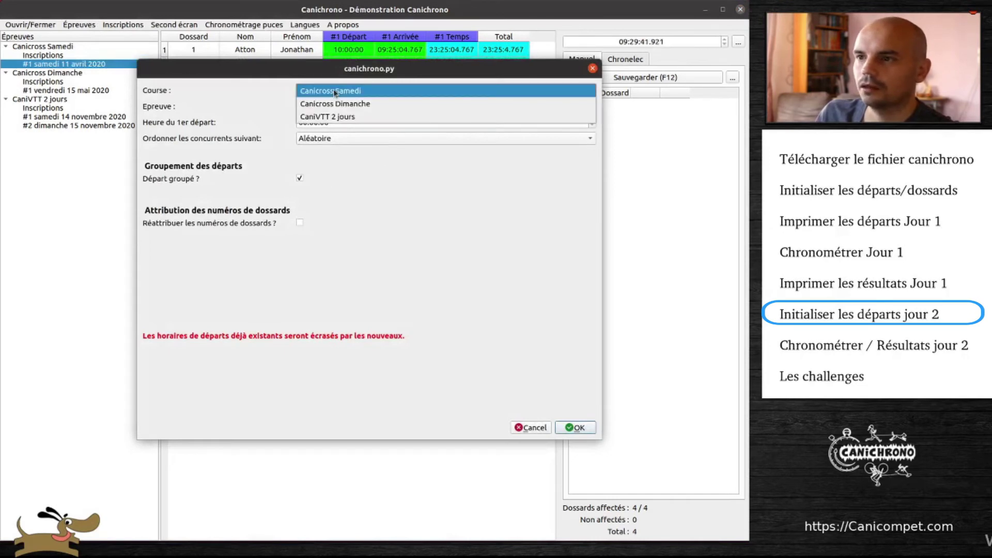
click(335, 104)
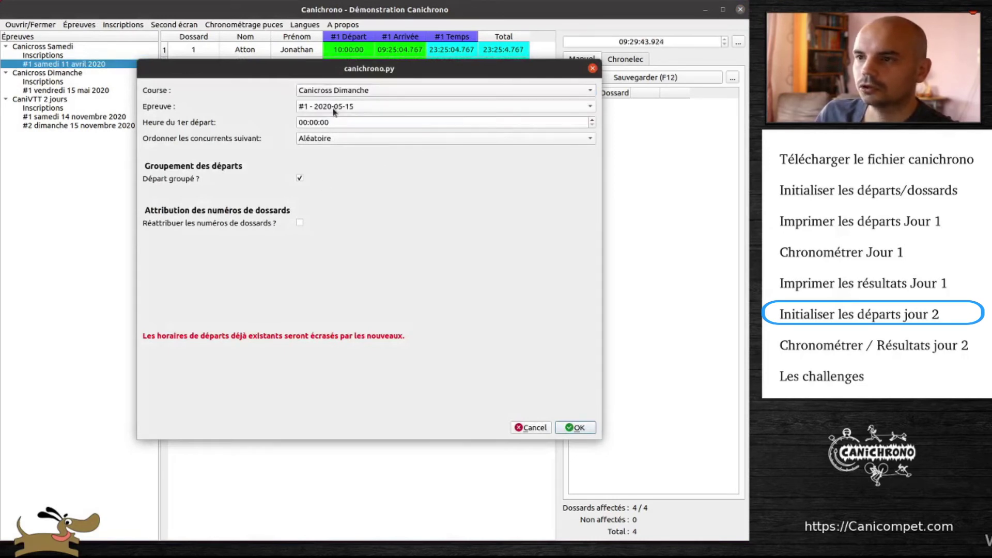
double_click(306, 122)
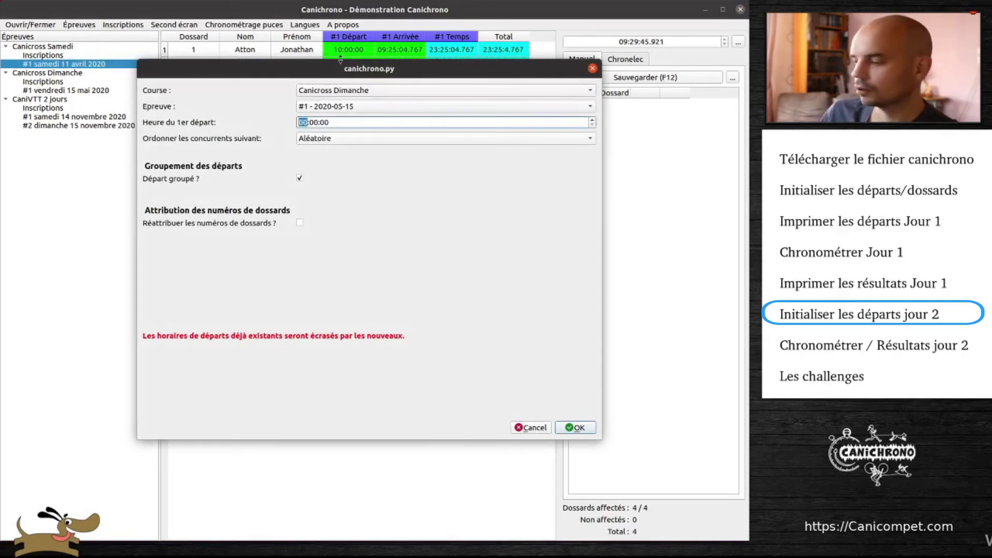
text(08)
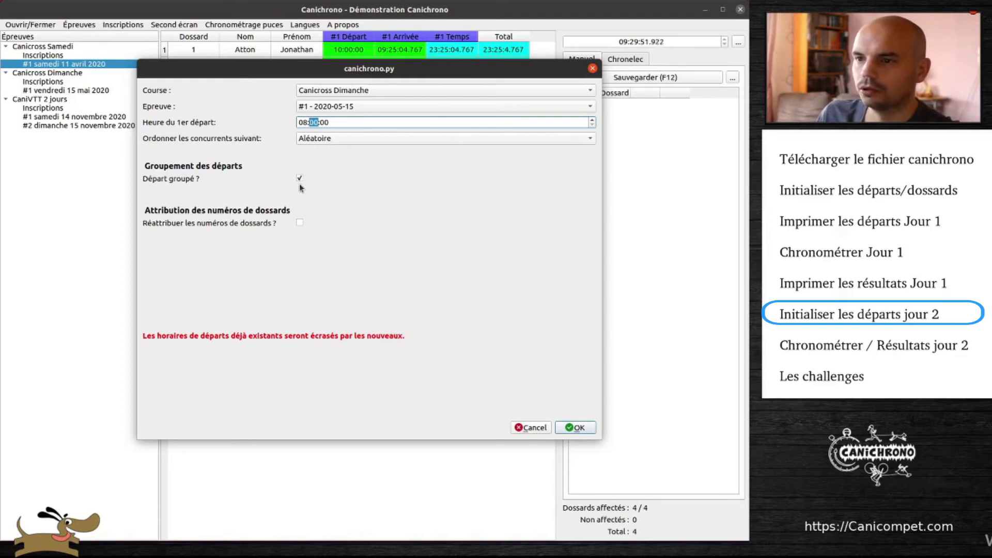
Reassign bib numbers starting from 20, reusing each person's Canicross Samedi bib where possible, and apply the initialisation.
click(301, 224)
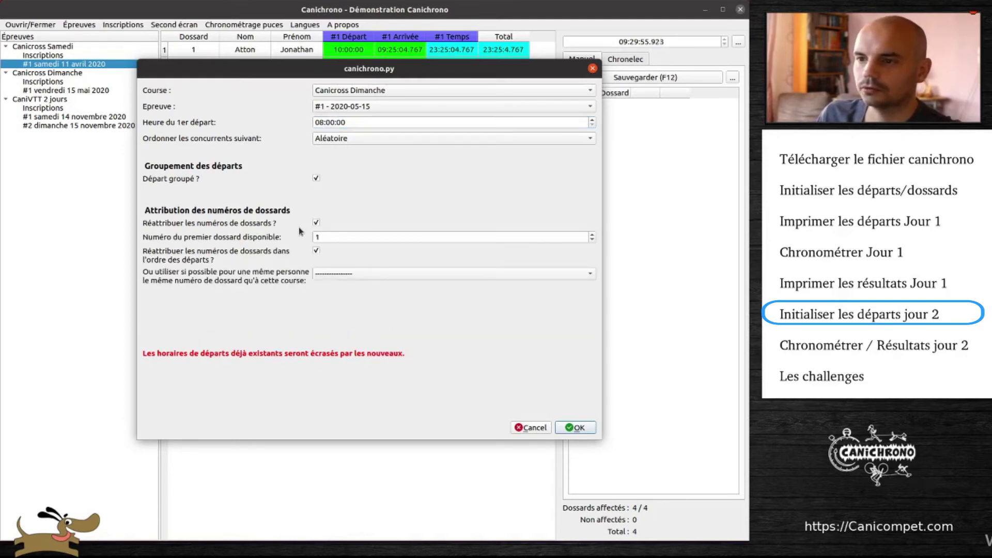
double_click(335, 237)
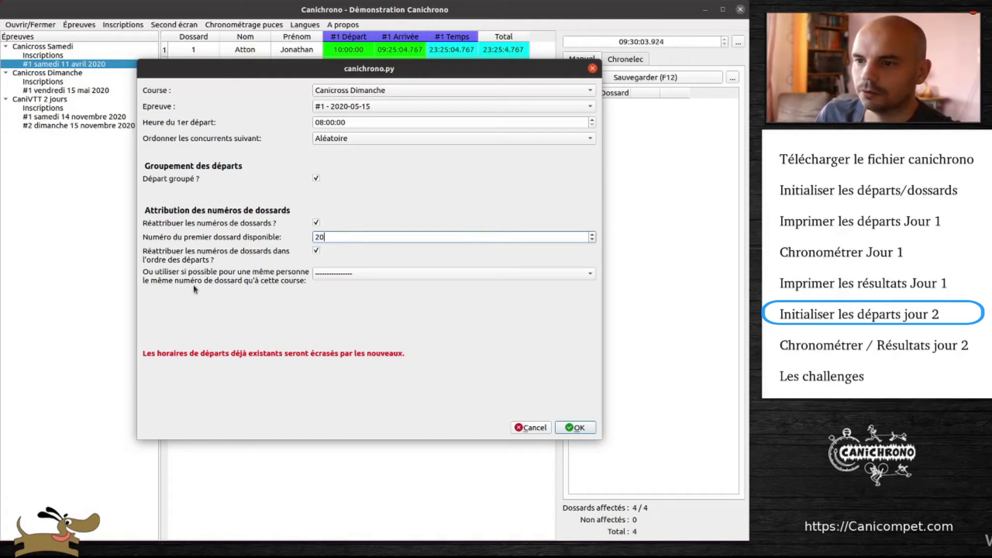
click(349, 273)
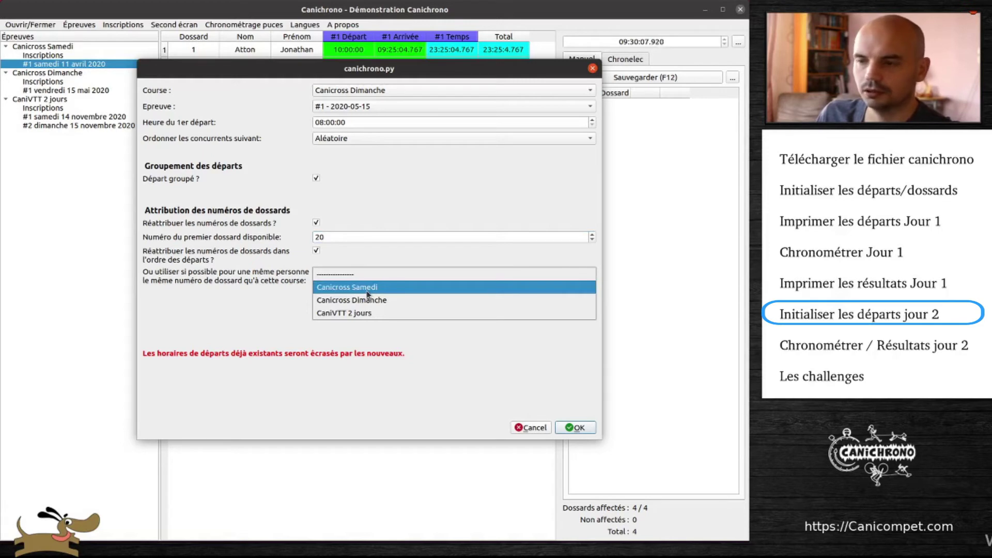
click(366, 290)
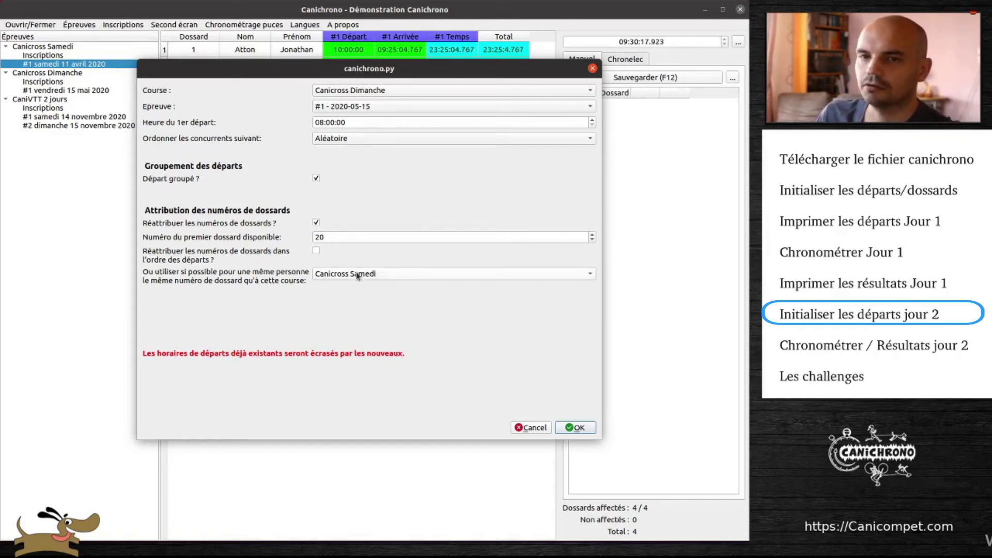
double_click(332, 237)
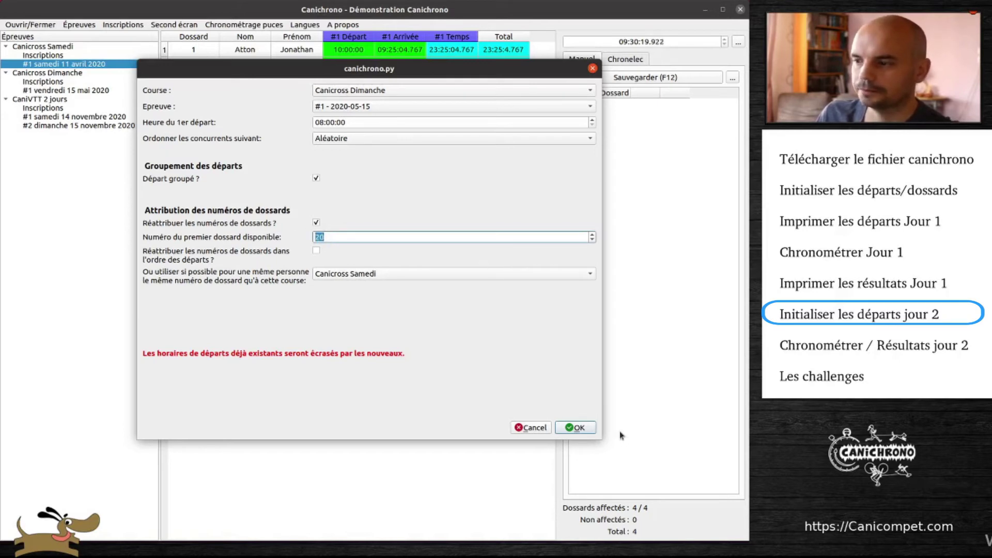
click(574, 428)
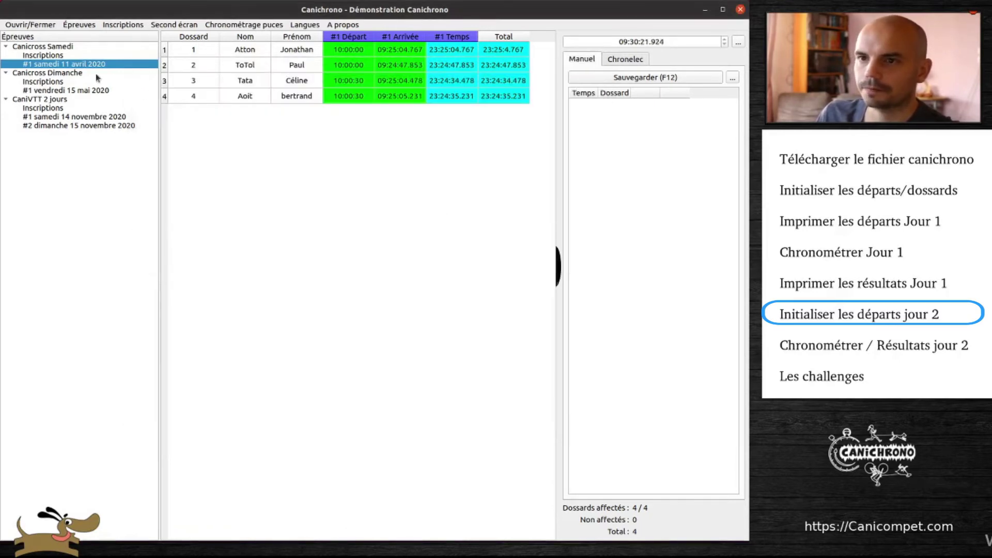
Compare the competitor's bib number in Canicross Dimanche with the same person's bib in Canicross Samedi.
click(64, 91)
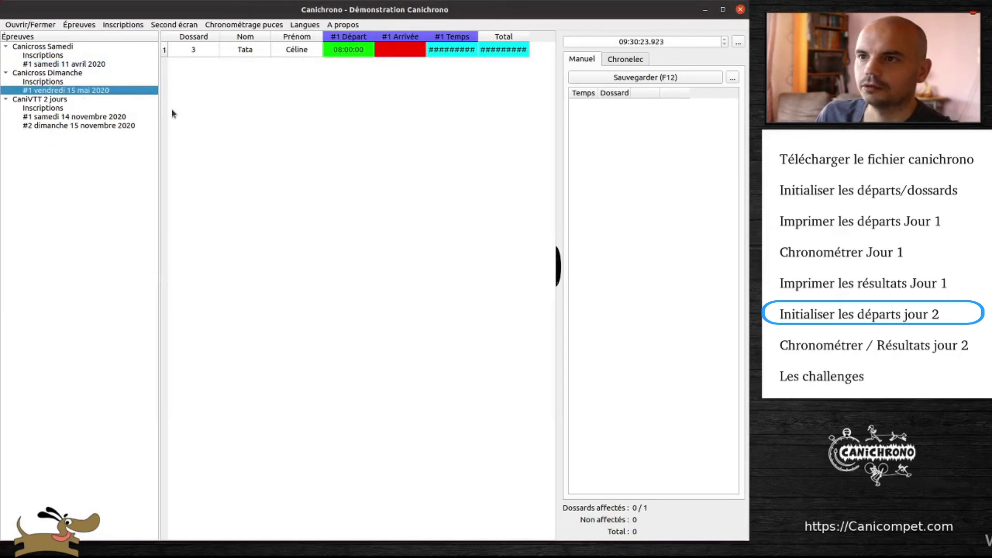
click(299, 52)
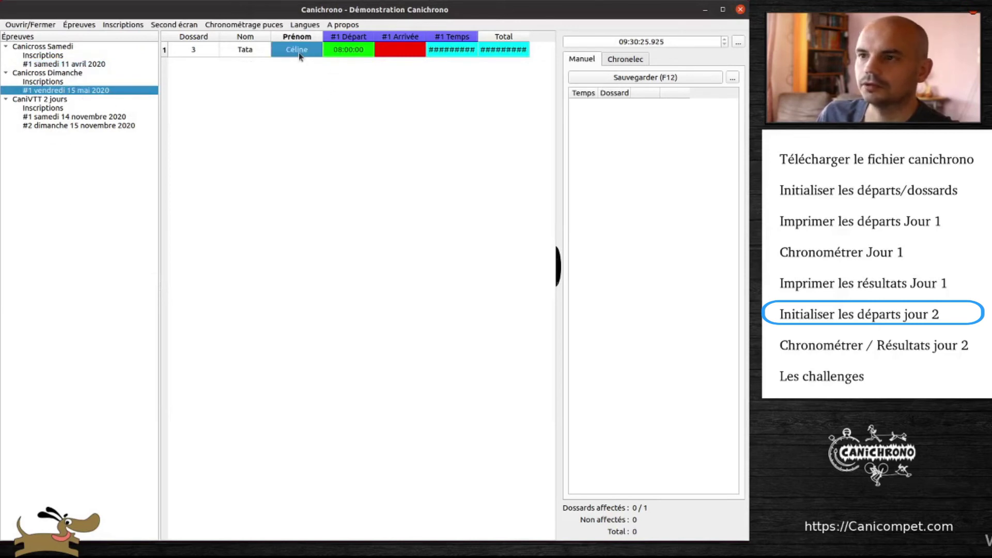
click(198, 50)
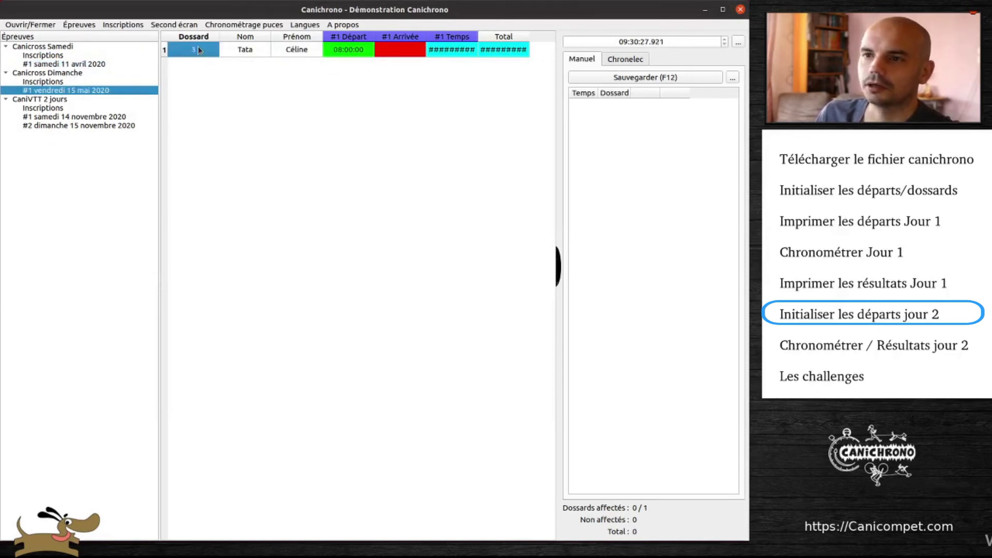
click(62, 64)
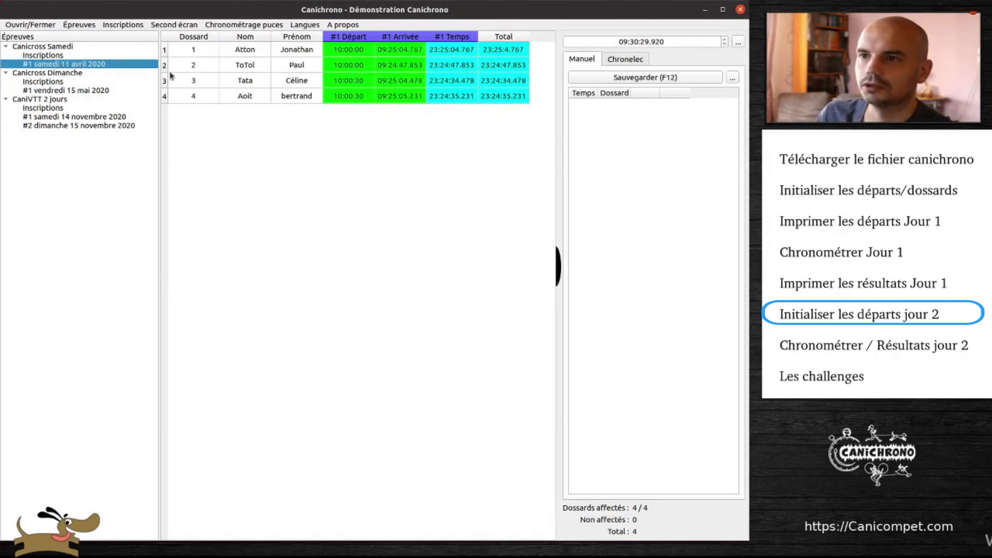
click(306, 80)
click(50, 92)
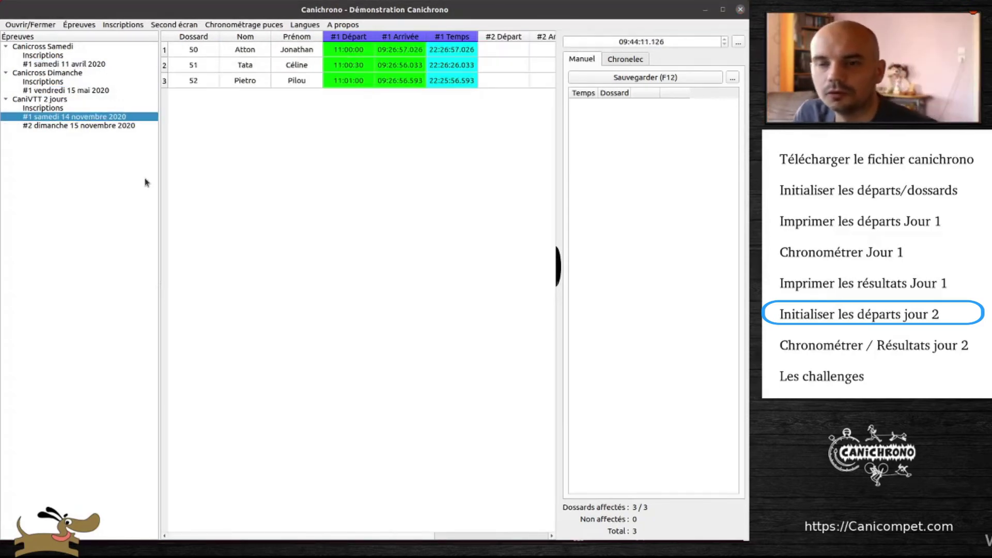
Start initialising the departures for CaniVTT 2 jours, épreuve #2 - 2020-11-15, with the first departure at 10:00:00.
click(79, 25)
click(98, 64)
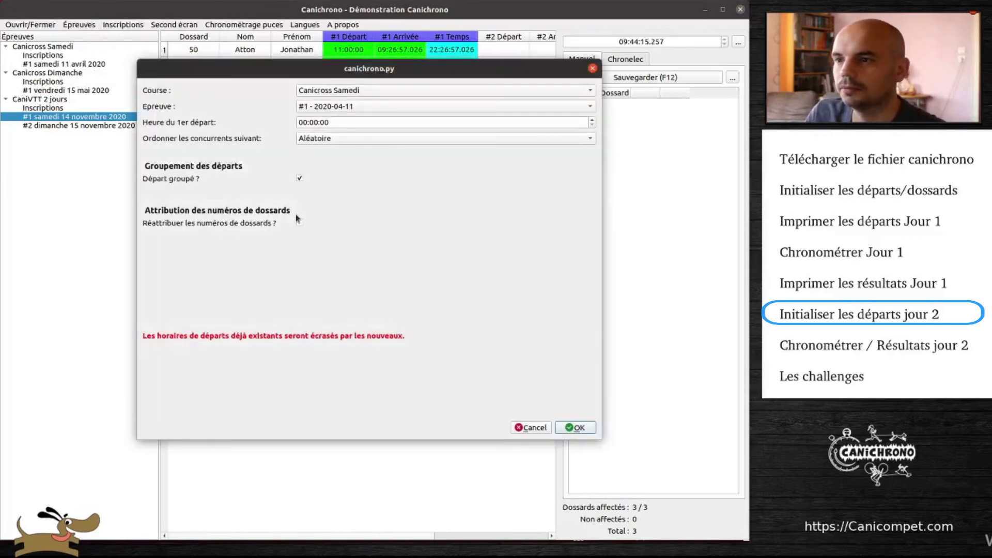
click(346, 90)
click(346, 118)
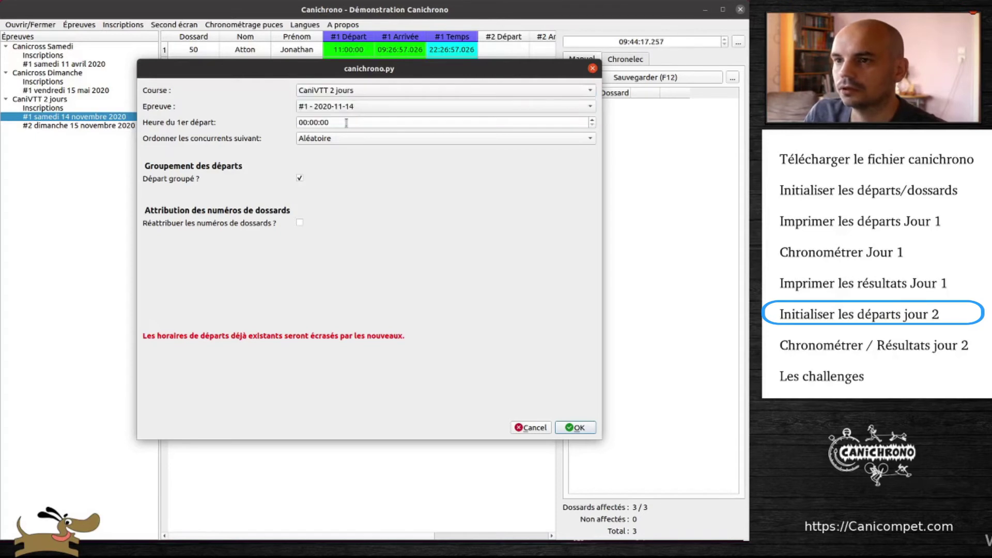
click(328, 106)
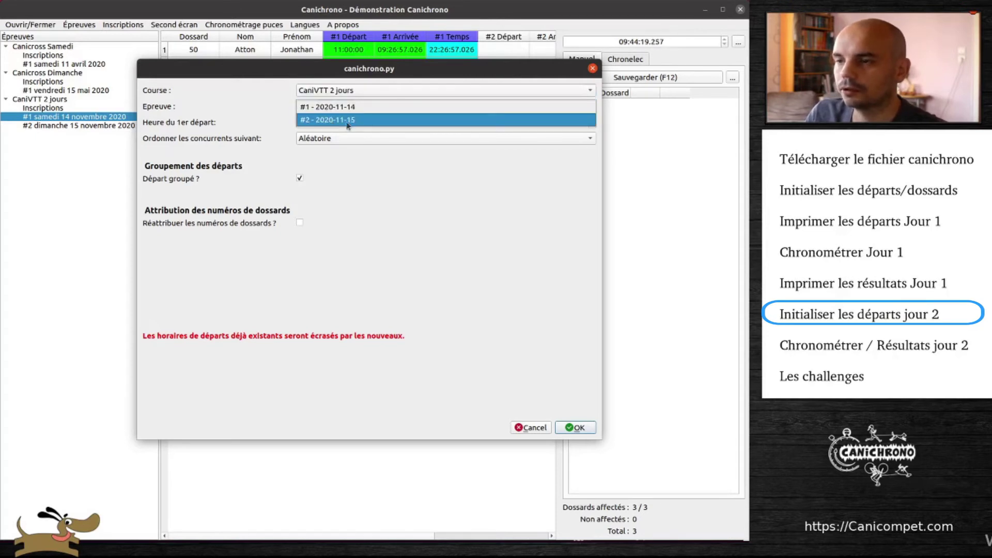
click(327, 120)
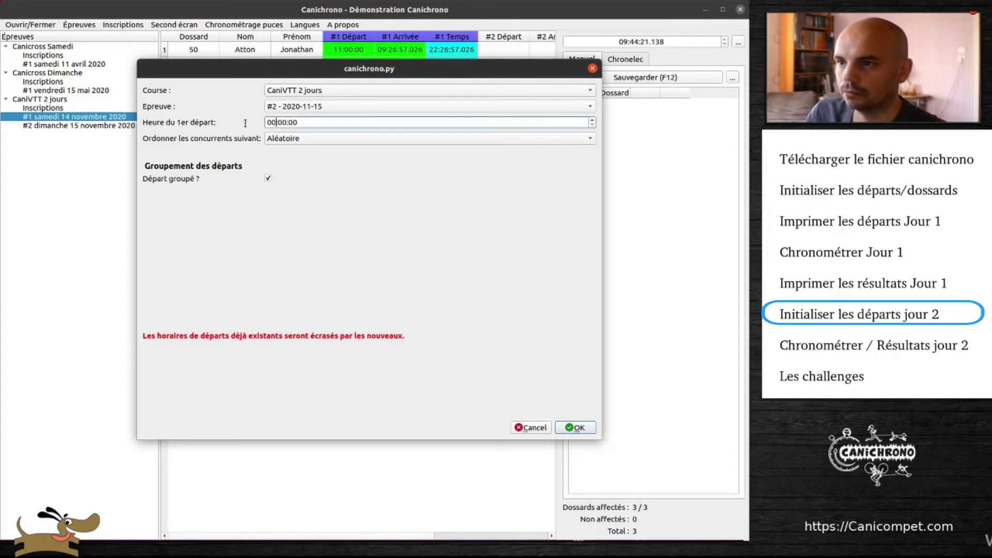
text(10)
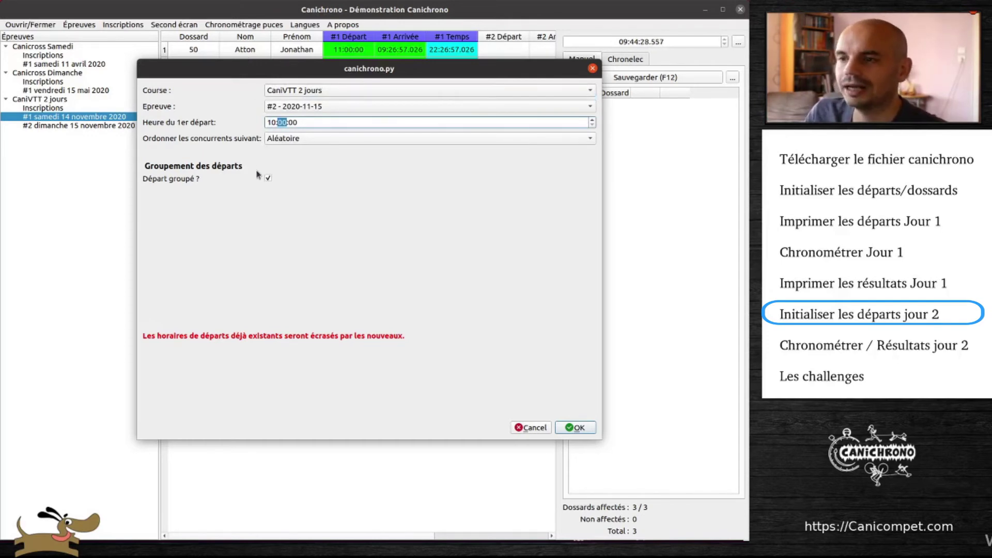
Order competitors by Temps de course du jour précédent / autre épreuve, relative to #1 CaniVTT 2 jours - samedi 14 novembre 2020.
click(289, 139)
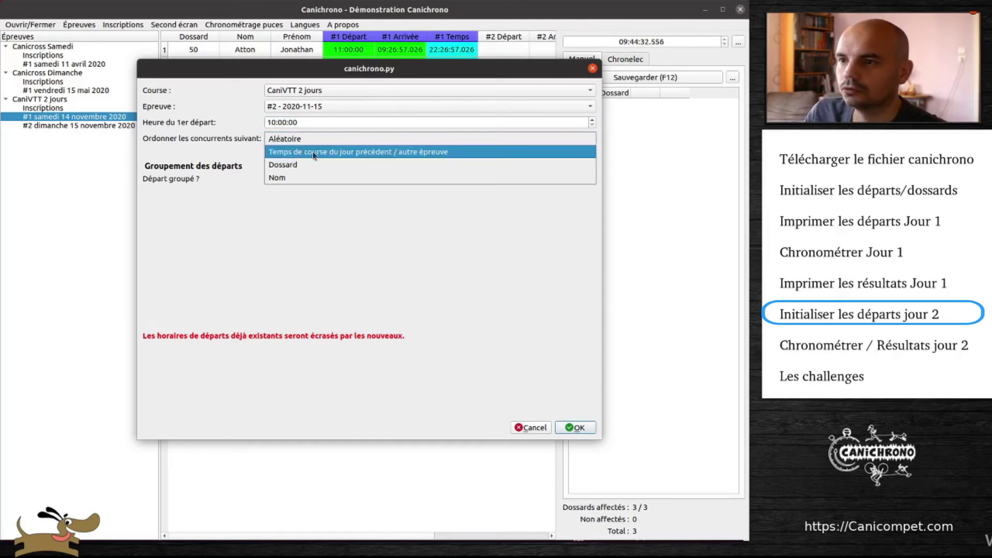
click(327, 153)
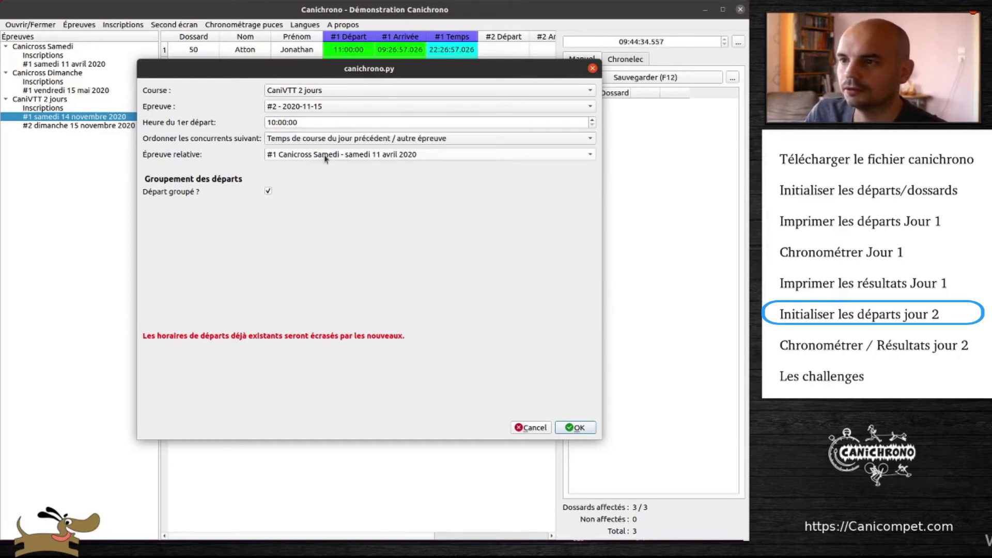
click(295, 155)
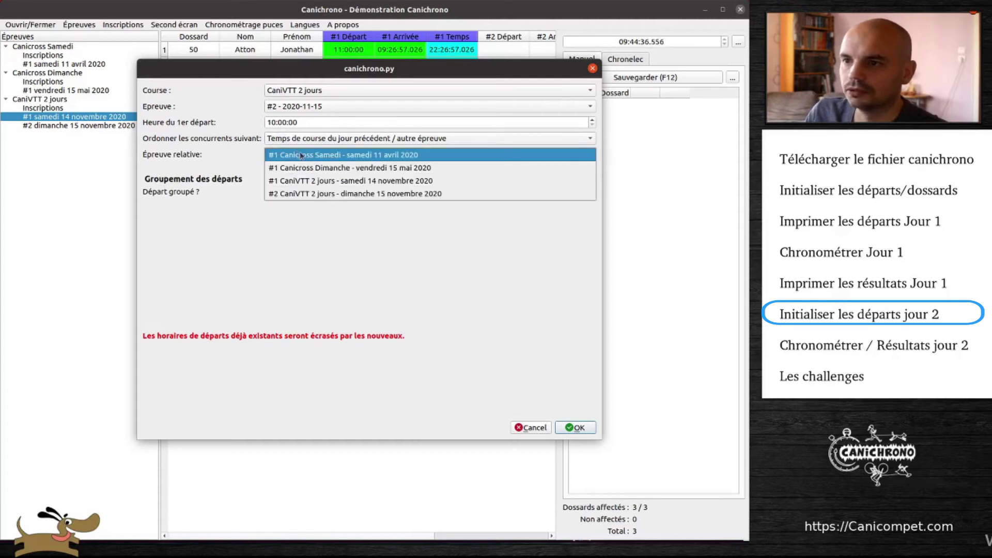
click(376, 181)
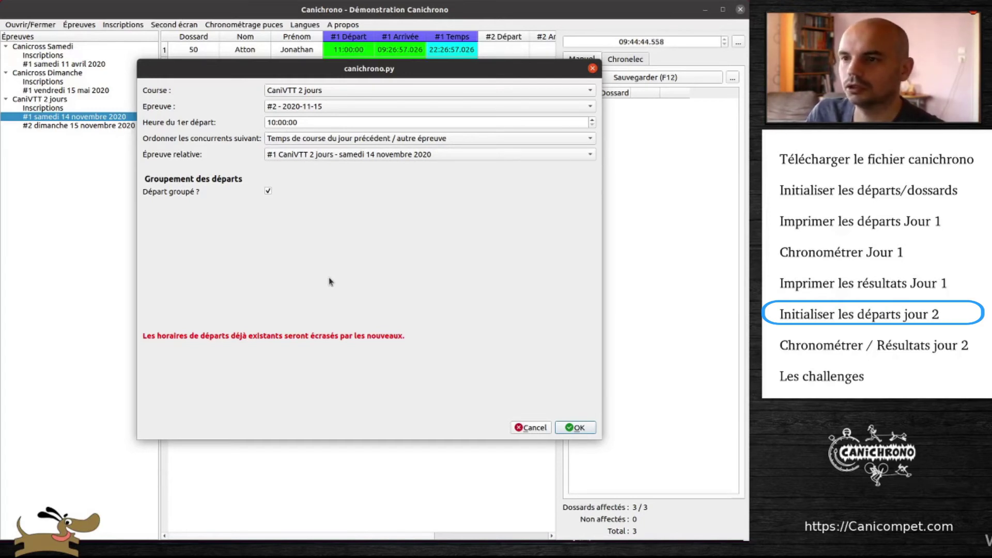
Turn off the grouped departure, set a 00:01:00 interval with 2 runners per departure, and apply the initialisation.
click(268, 191)
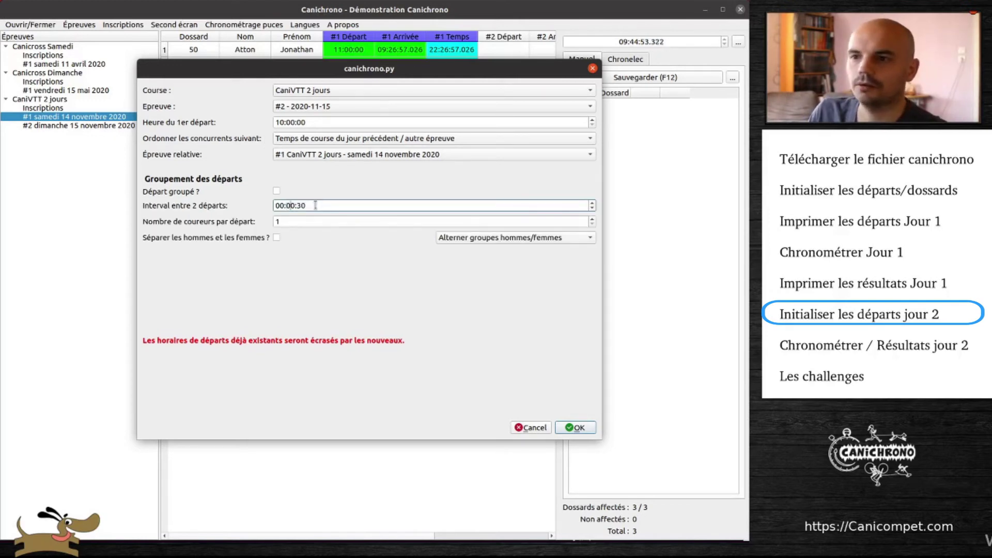
key(BackSpace)
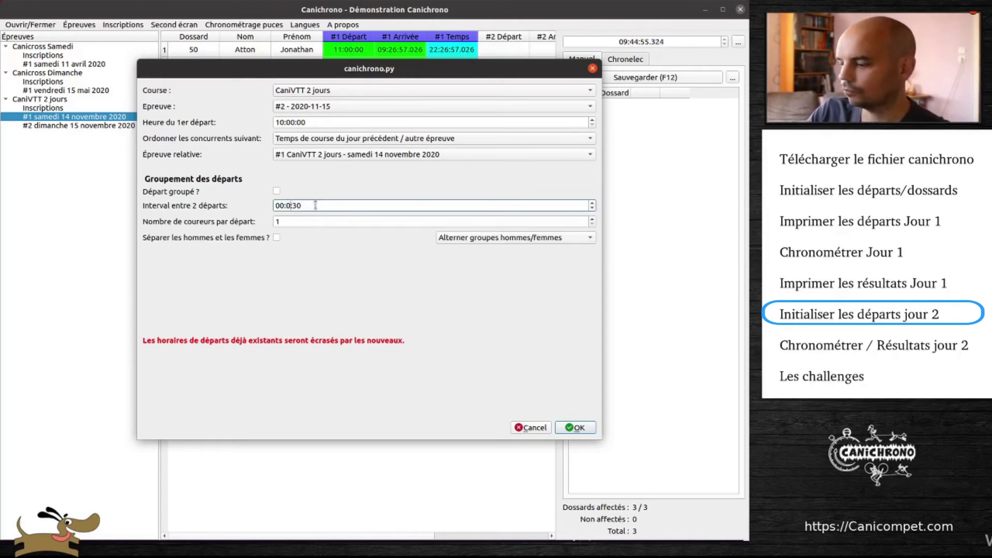
text(1)
text(0:0)
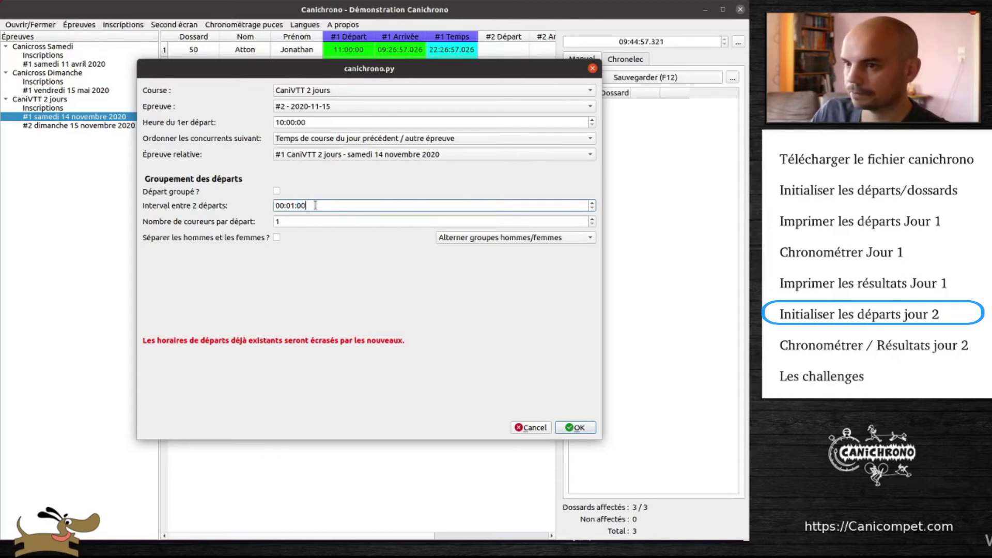
key(Tab)
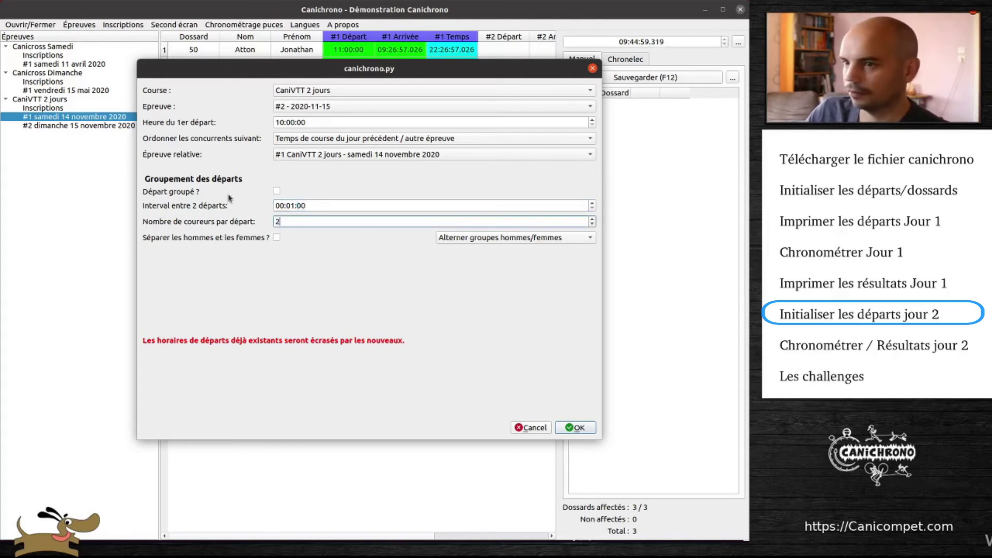
click(575, 428)
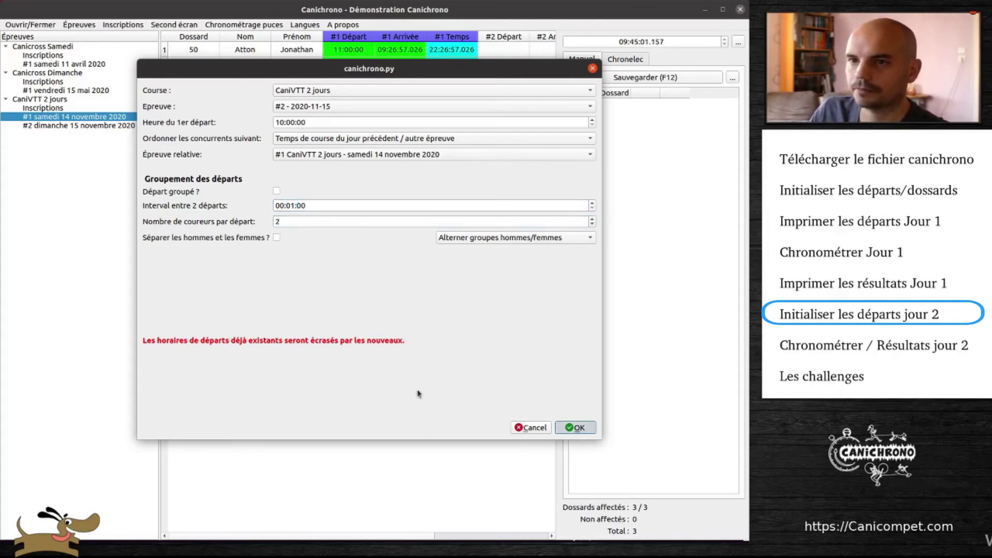
Check the #2 Départ times against the #1 Temps values in the CaniVTT 2 jours dimanche 15 novembre 2020 event.
click(60, 126)
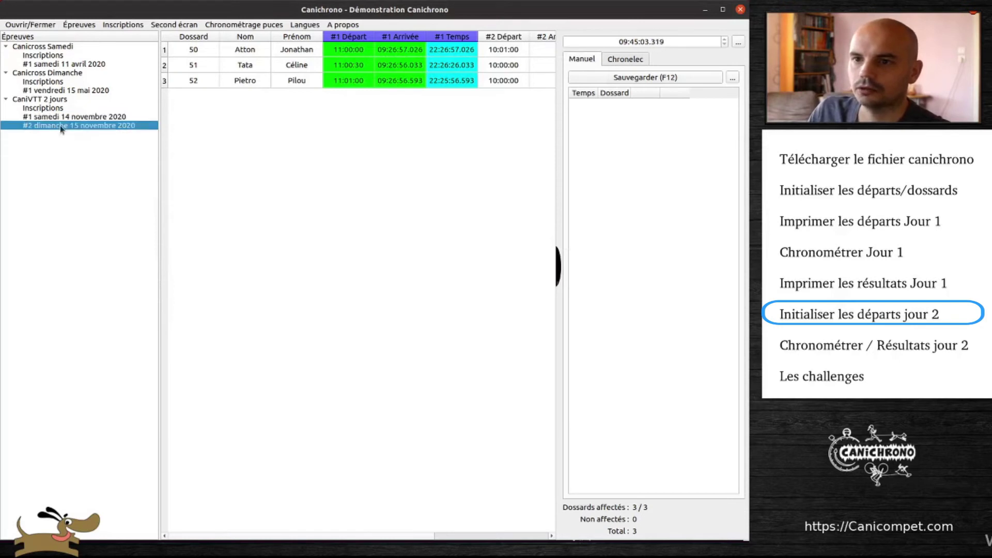
drag(253, 535, 380, 538)
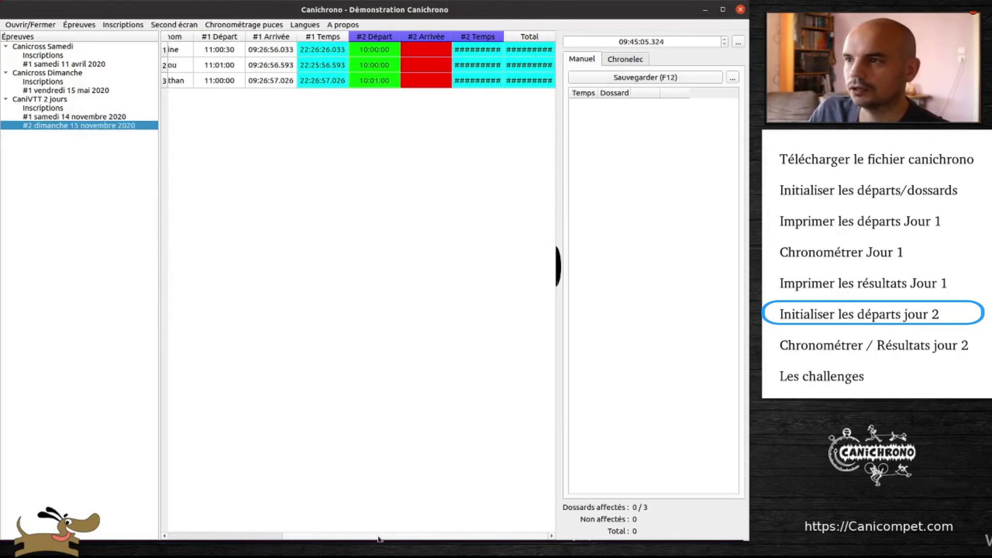
click(364, 49)
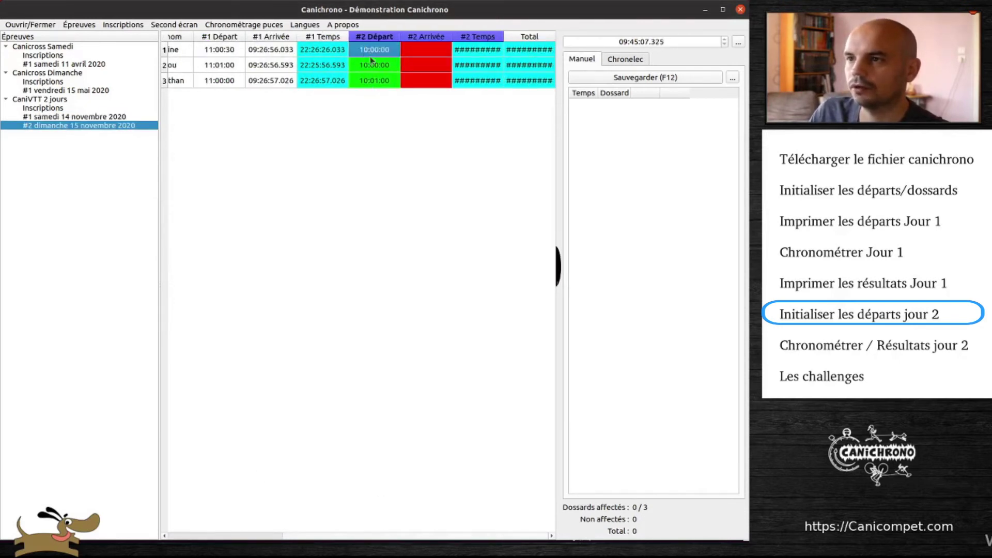
click(373, 83)
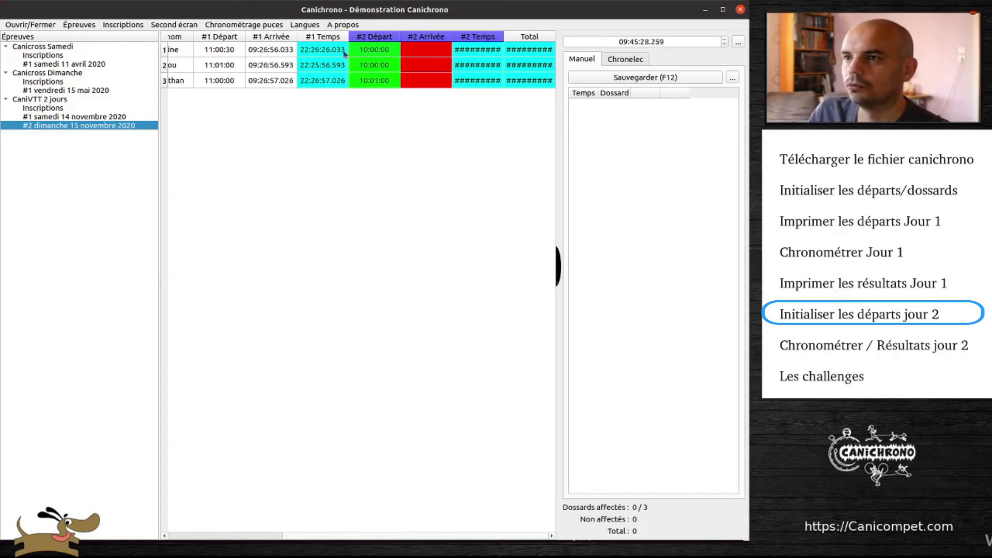
drag(341, 50, 332, 67)
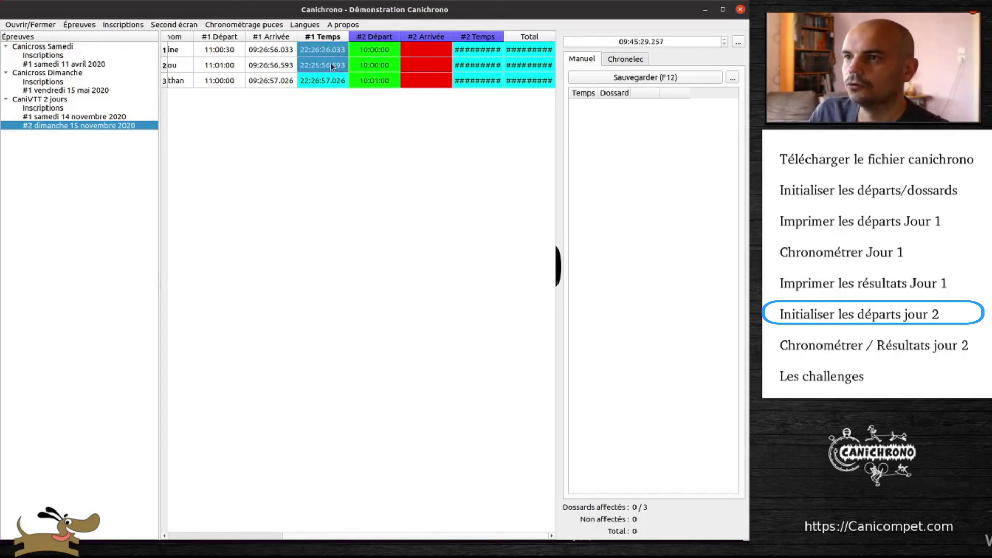
Examine the first competitor's #2 Départ time in the CaniVTT 2 jours dimanche table.
click(380, 50)
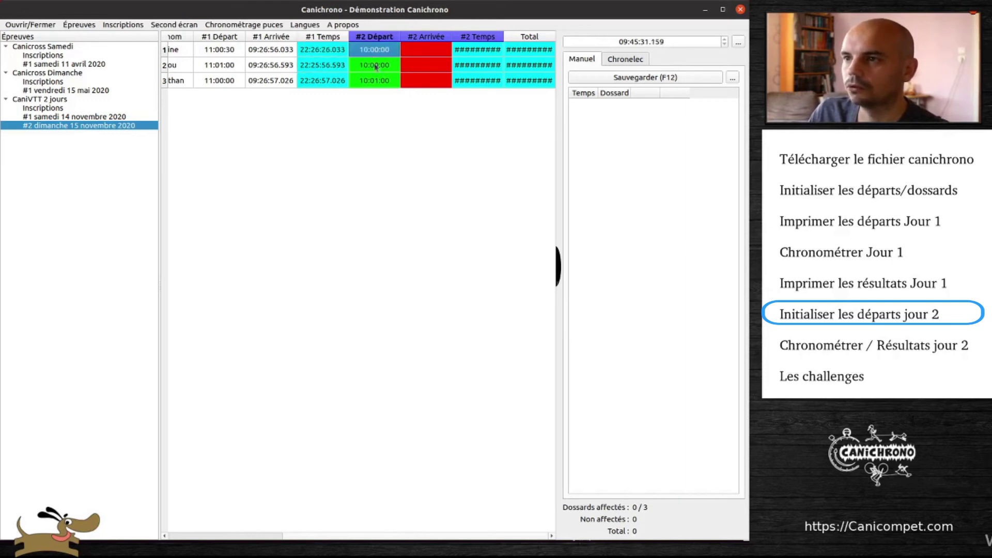
click(354, 129)
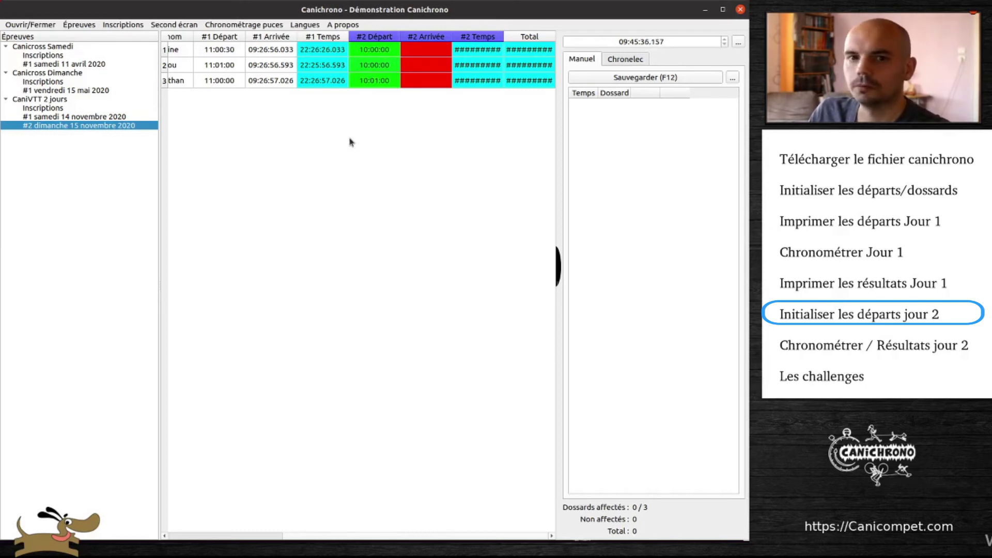
Record a finish time in Canicross Dimanche, #1 vendredi 15 mai 2020, and assign it to bib 3.
click(74, 92)
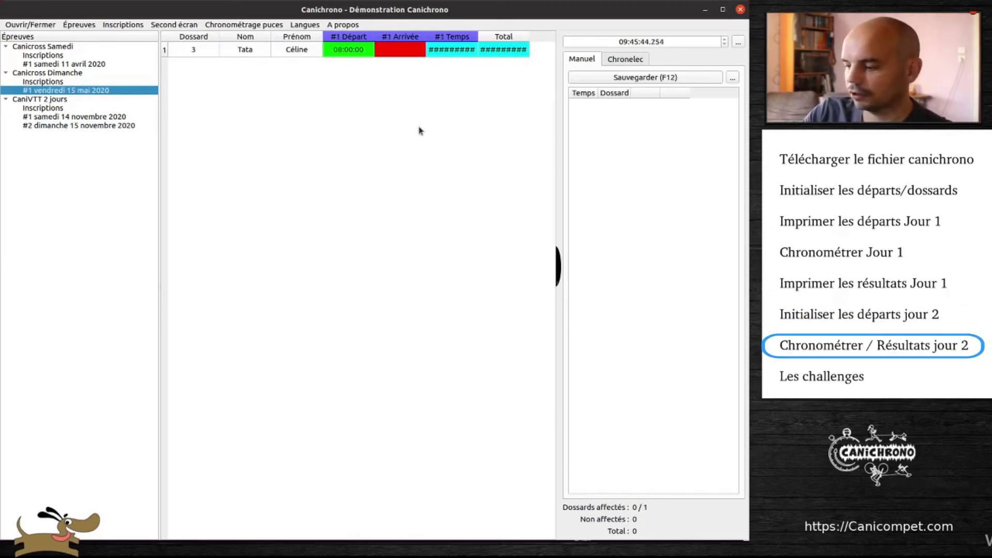
key(F12)
text(3)
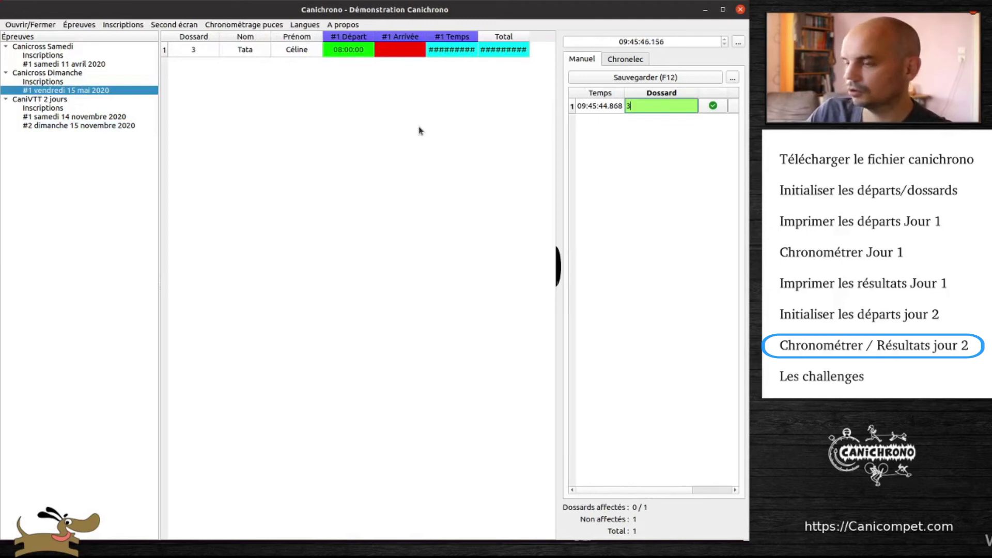
key(Return)
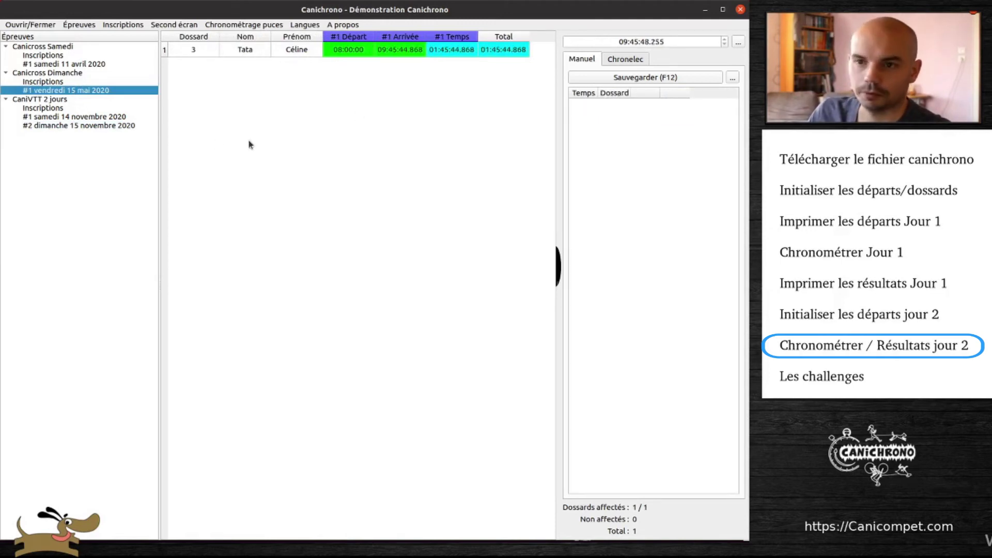
Record three finish times in CaniVTT 2 jours, #2 dimanche 15 novembre 2020, assigning them in order to bibs 50, 51 and 52.
click(74, 125)
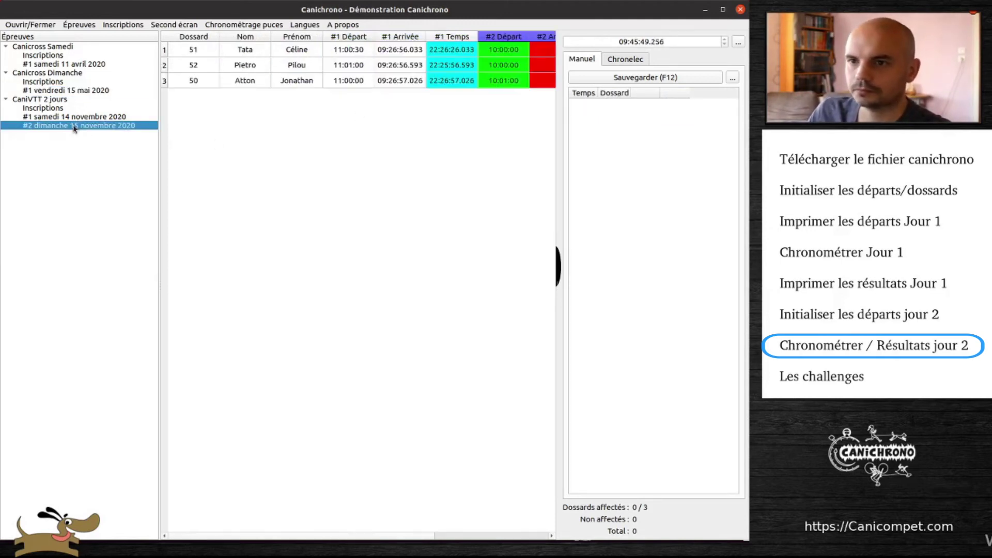
click(290, 535)
key(space)
key(space)
key(space)
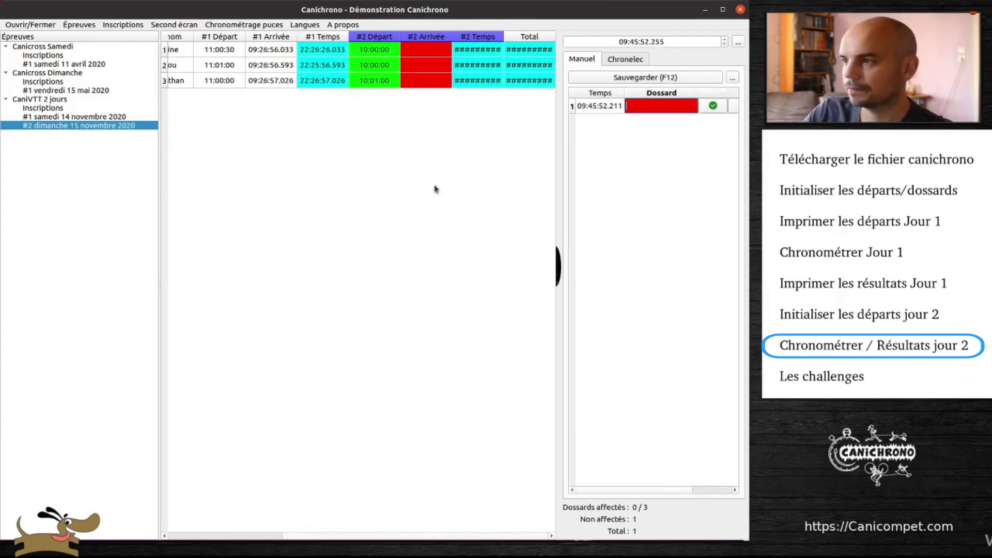
text(3)
key(Return)
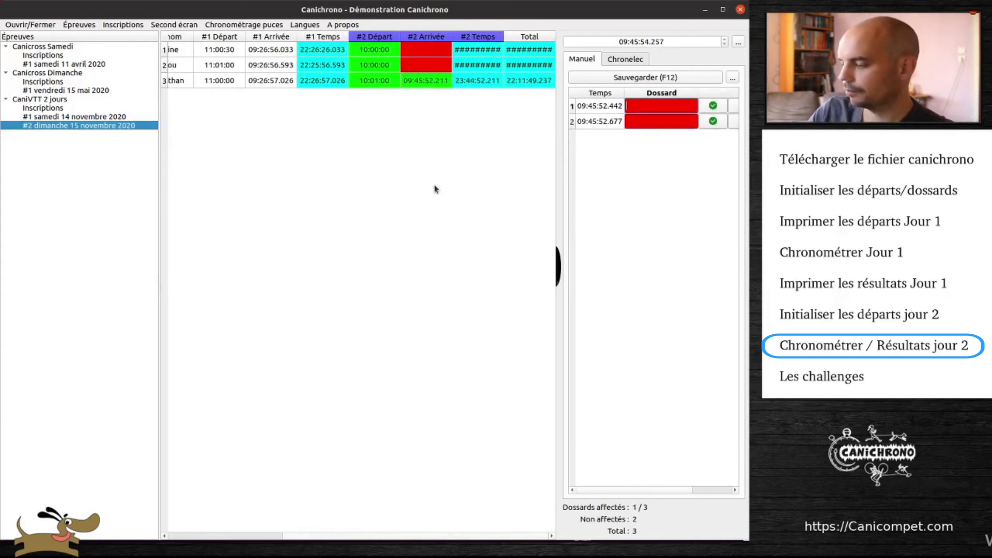
text(1)
key(Return)
text(2)
key(Return)
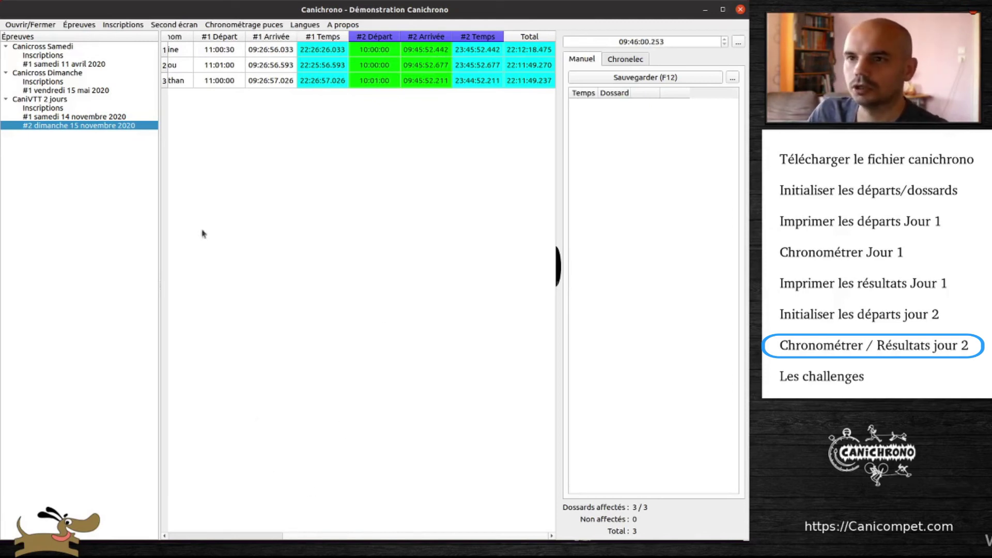
Set up an export of CaniVTT 2 jours with the Résultats profile, including samedi 14, dimanche 15 and Cumul des jours sélectionnés.
click(79, 26)
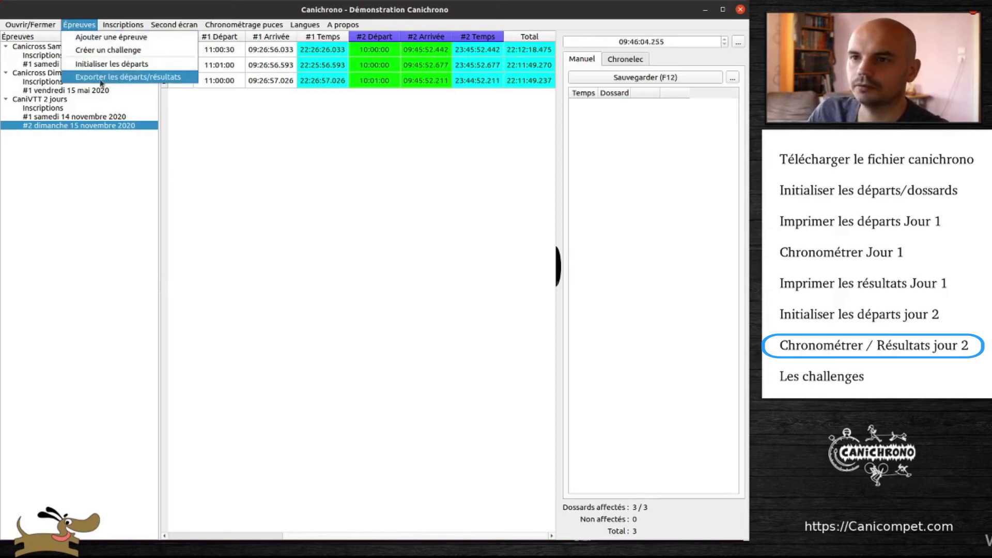
key(Return)
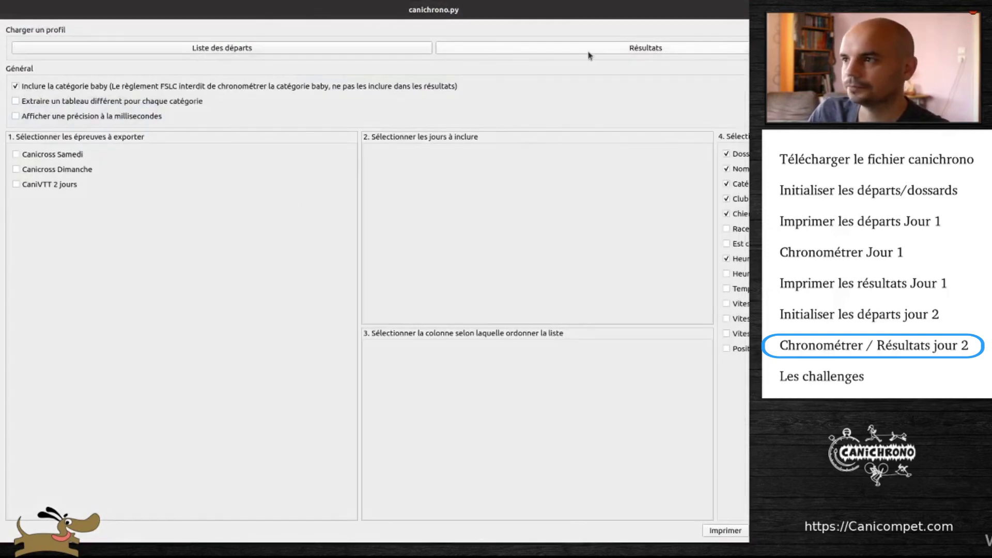
click(50, 184)
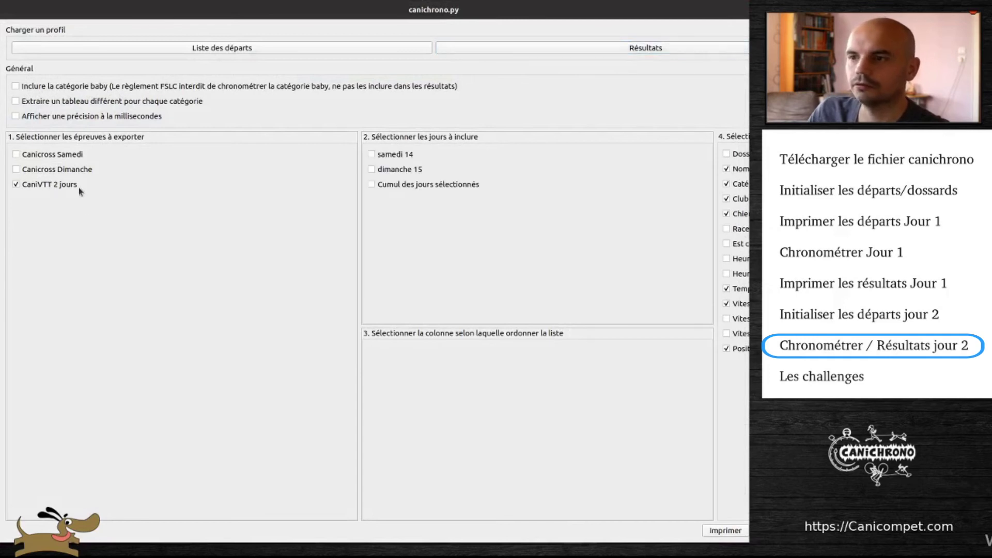
click(395, 154)
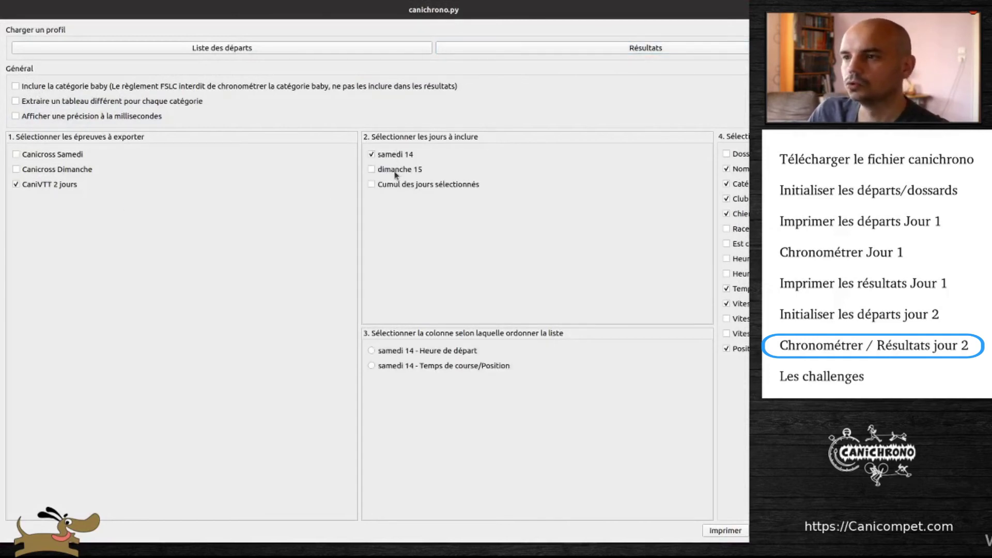
click(396, 170)
click(402, 185)
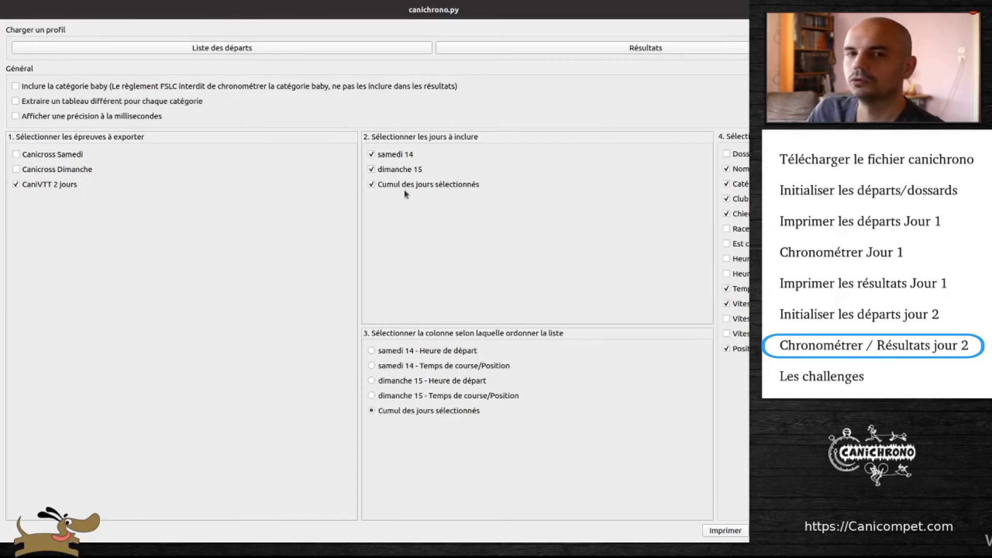
Print the CaniVTT 2 jours results to the PDF file print.pdf and display it.
click(725, 531)
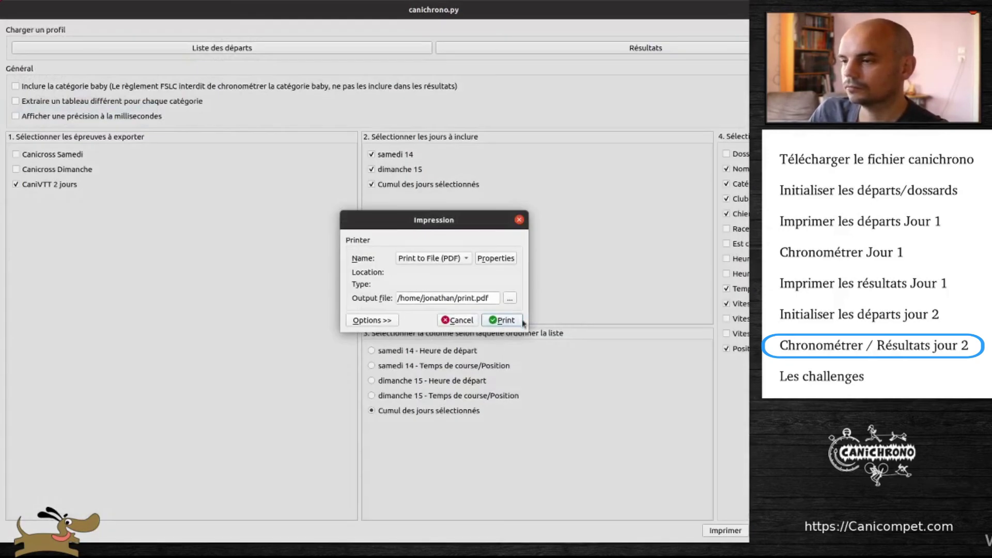
click(521, 321)
key(Return)
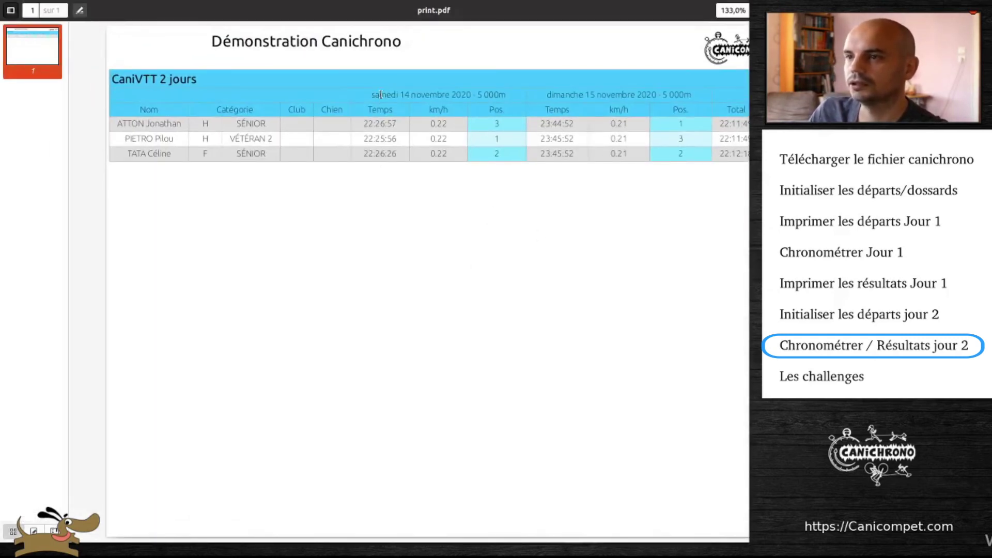
Examine the Saturday and Sunday columns in print.pdf, comparing the first-listed competitor's positions on both days.
drag(370, 94, 729, 109)
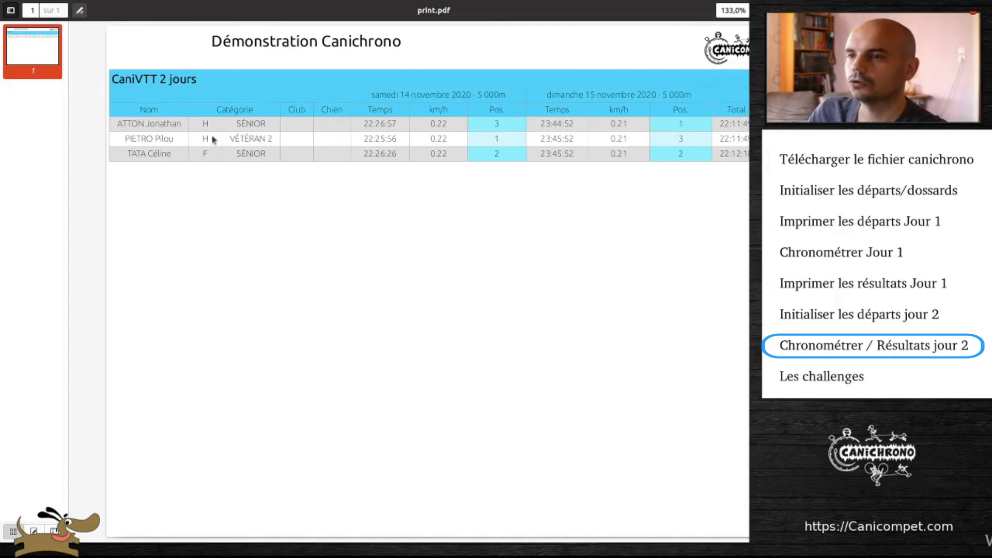
drag(491, 125, 503, 127)
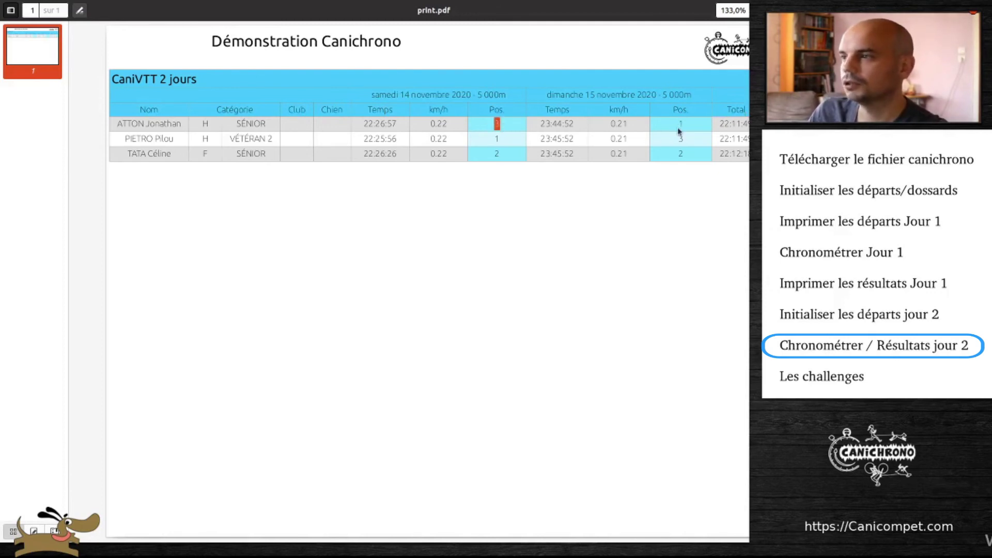
drag(677, 123, 682, 124)
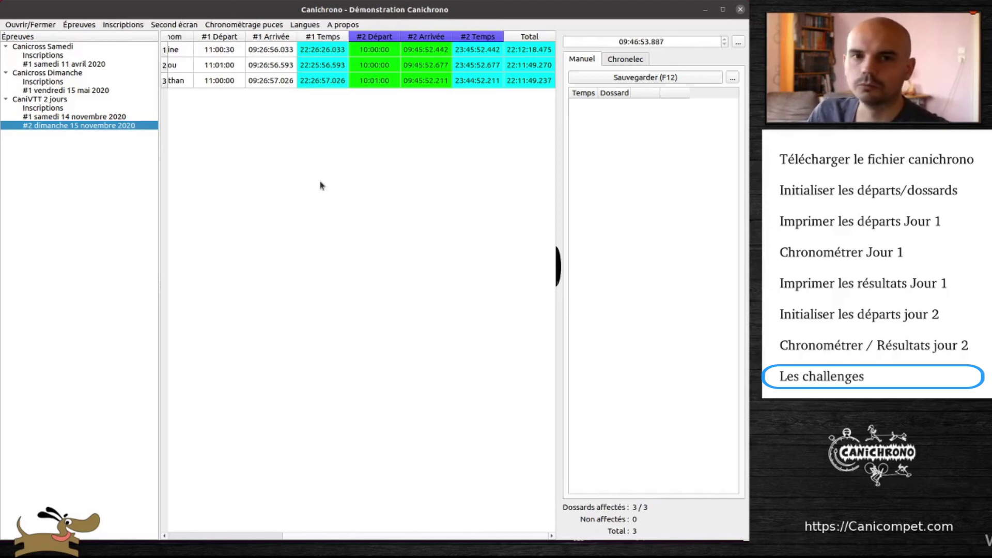
Create the challenge "Challenge démo" grouping Canicross Samedi and Canicross Dimanche by Même Humain, with Somme des temps as the result.
click(78, 25)
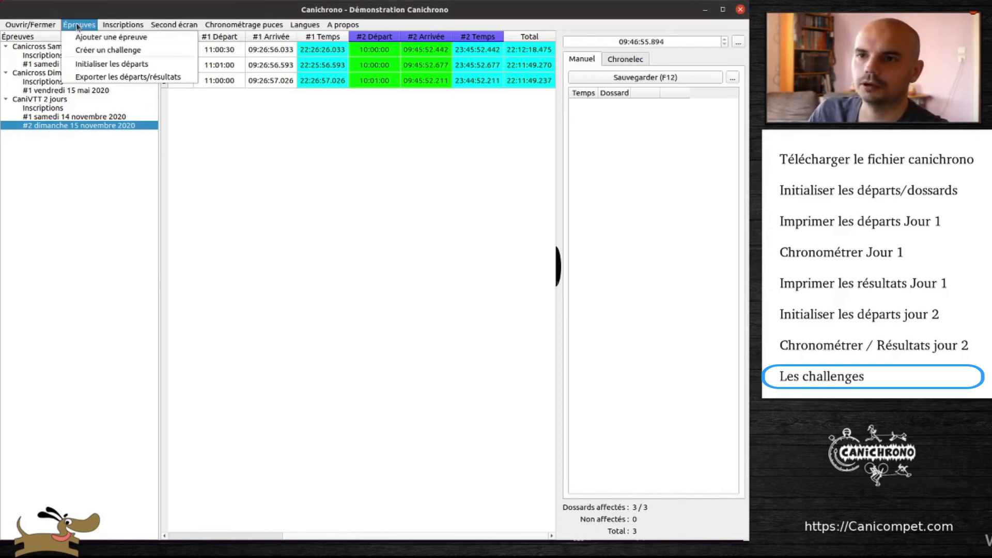
click(98, 50)
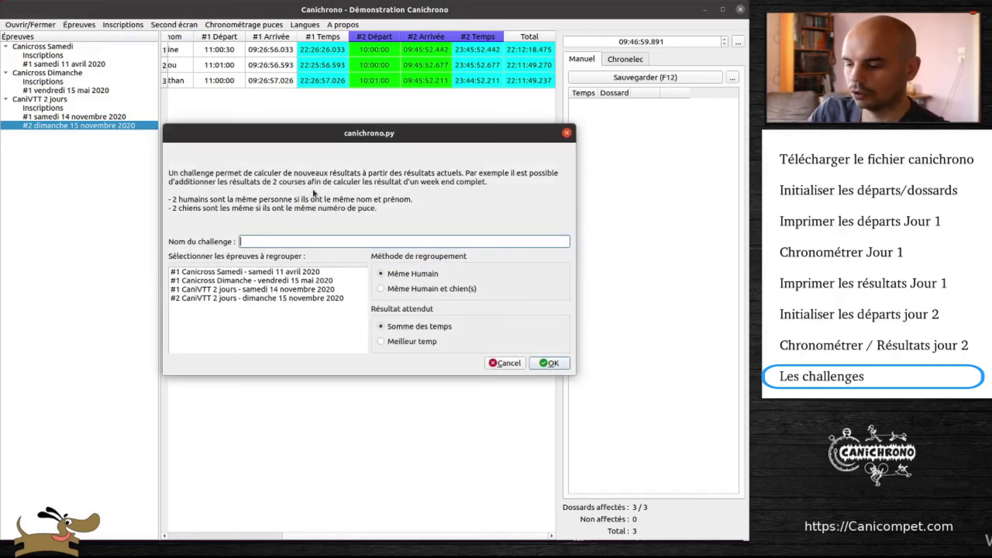
text(Challeng)
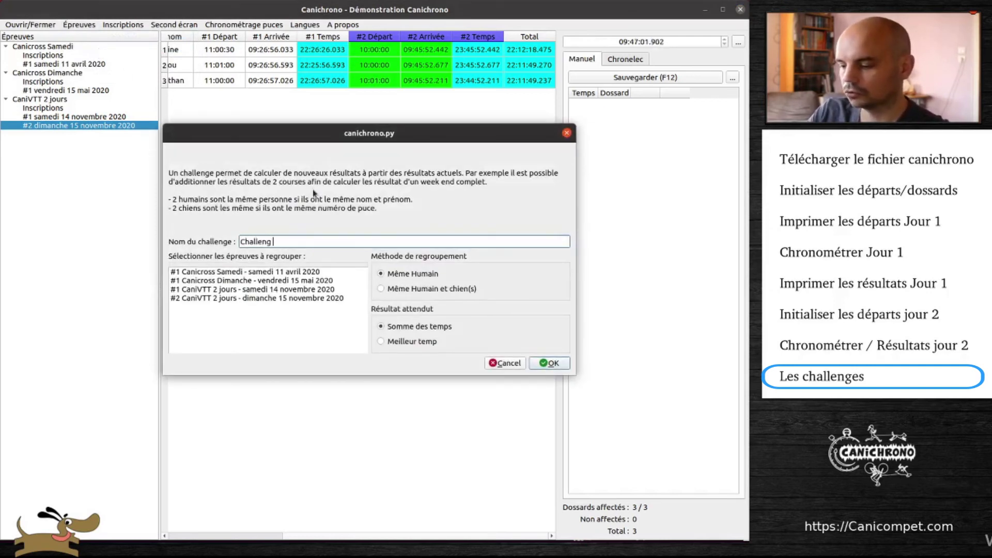
text(e démo)
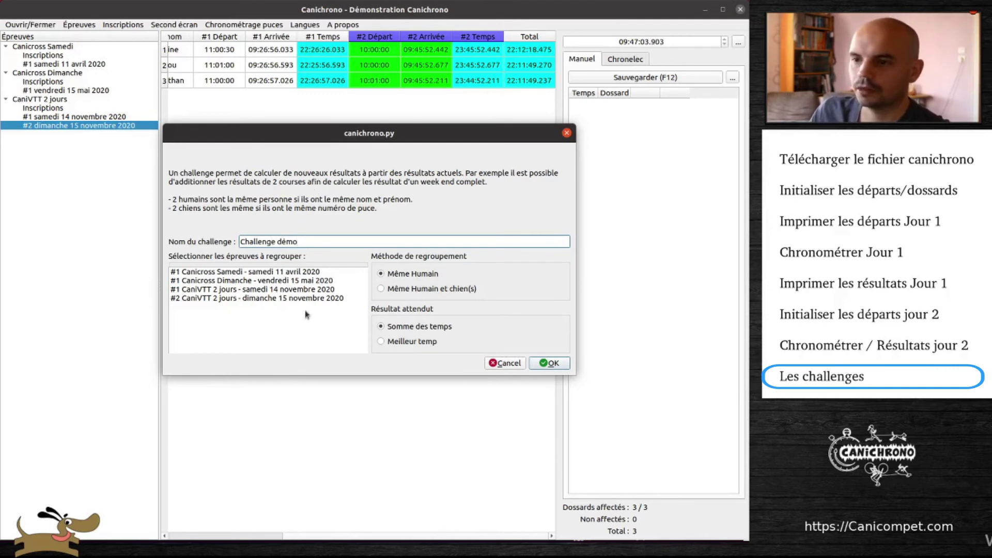
click(284, 274)
click(292, 283)
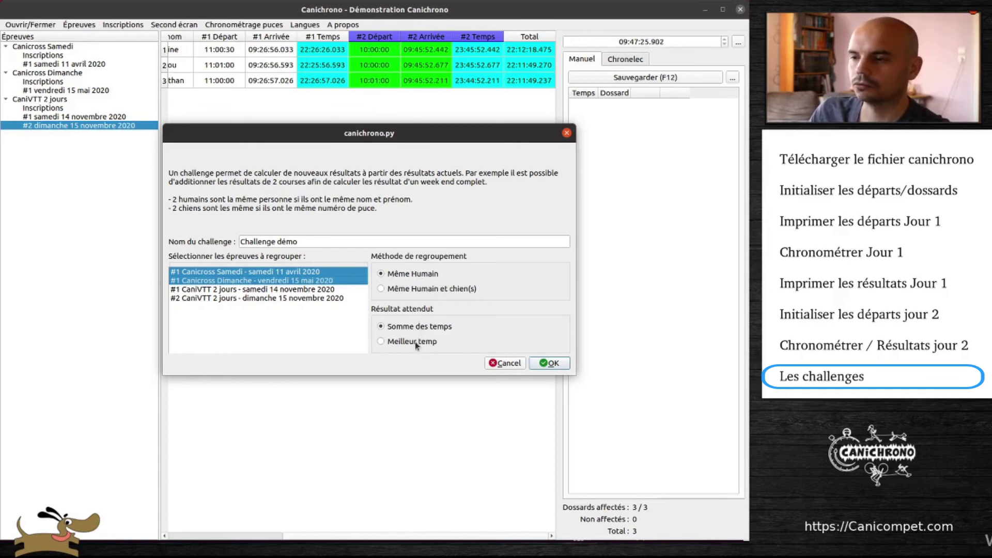
click(549, 362)
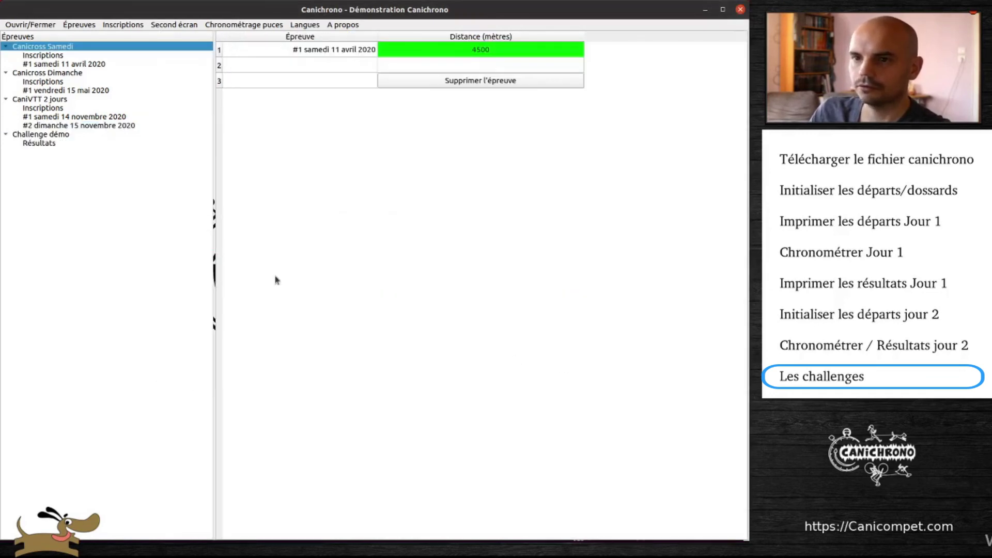
Show the Résultats of Challenge démo and check which competitor is included in the summed ranking.
click(48, 144)
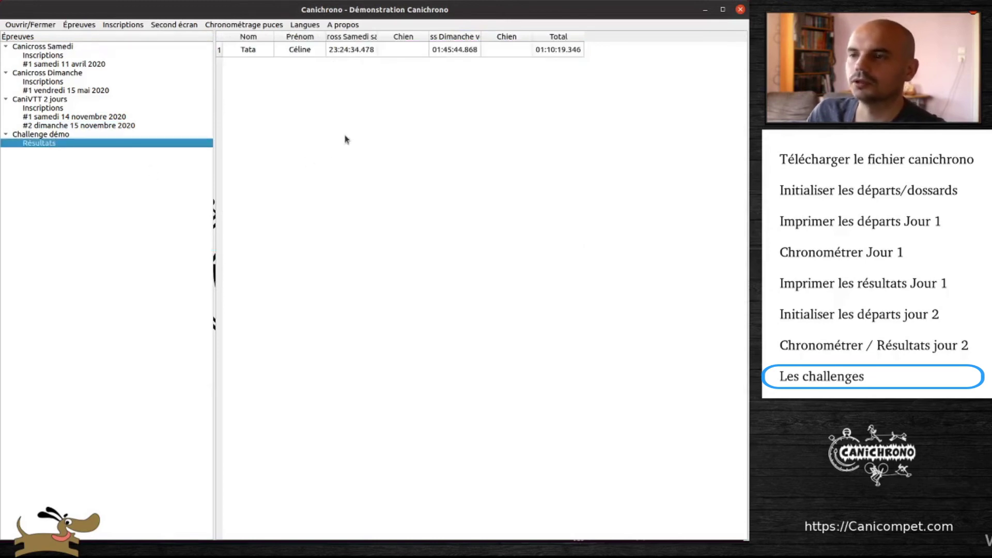
drag(270, 49, 292, 57)
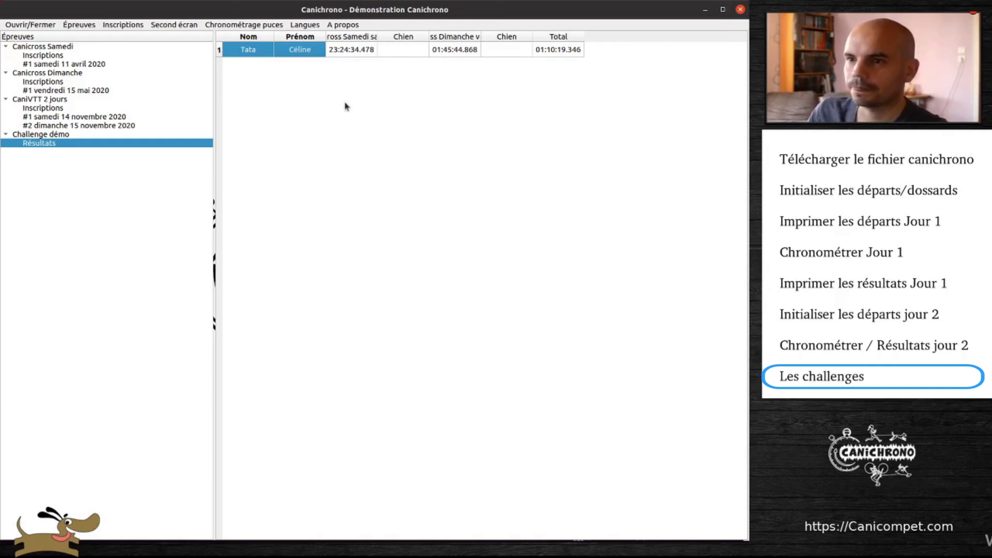
Modify Challenge démo so that its expected result is Meilleur temp.
click(67, 135)
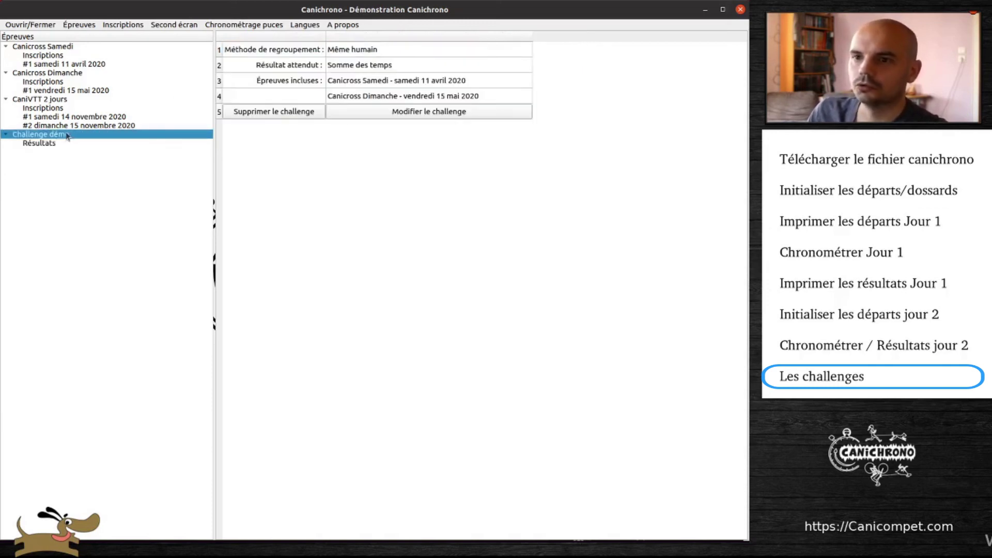
click(419, 114)
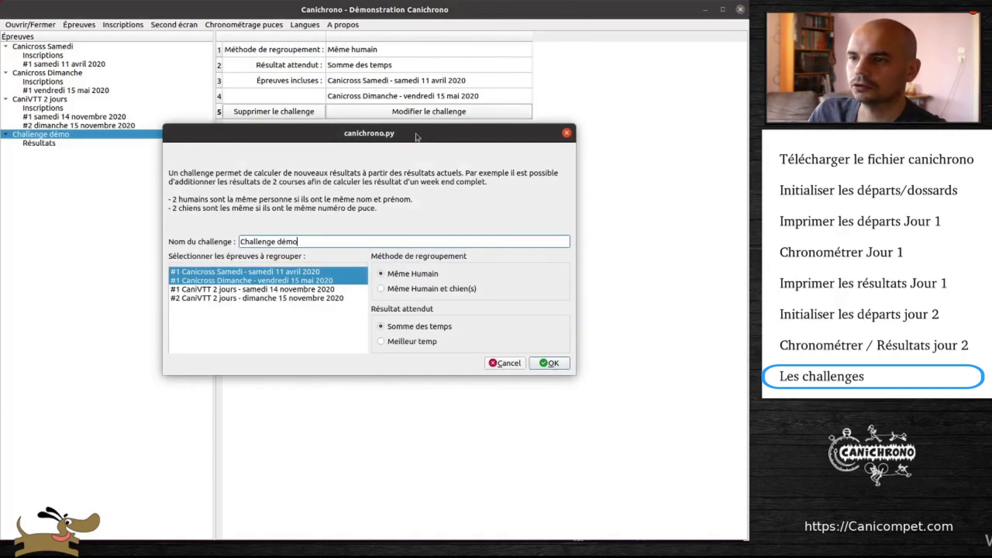
click(401, 344)
click(551, 363)
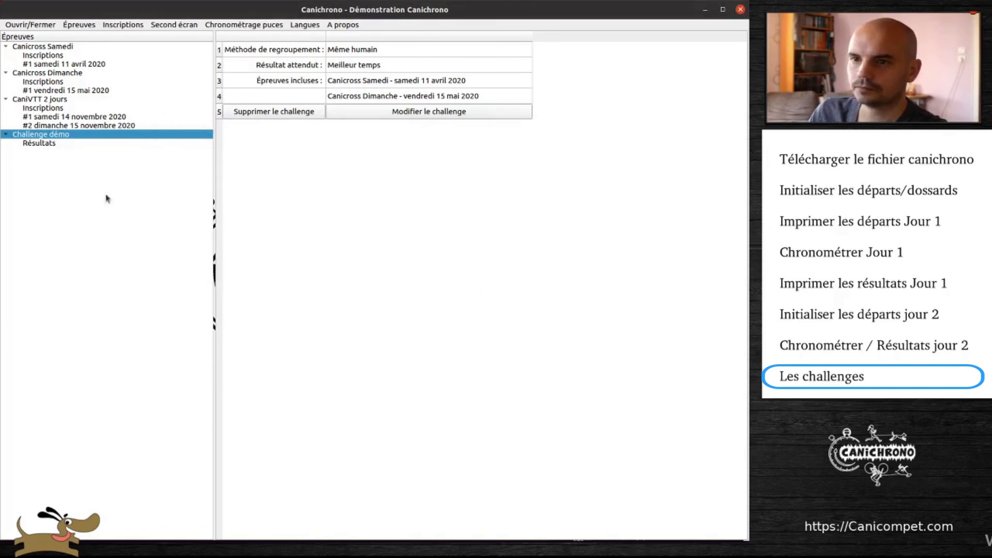
Review the Résultats of Challenge démo, comparing the Canicross Samedi and Canicross Dimanche times with the Total column.
click(26, 146)
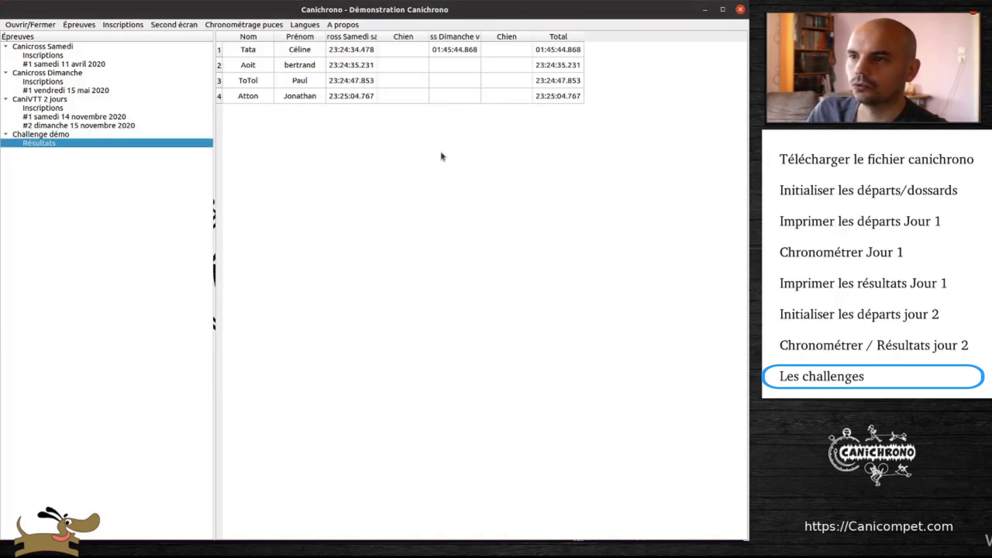
drag(350, 49, 353, 97)
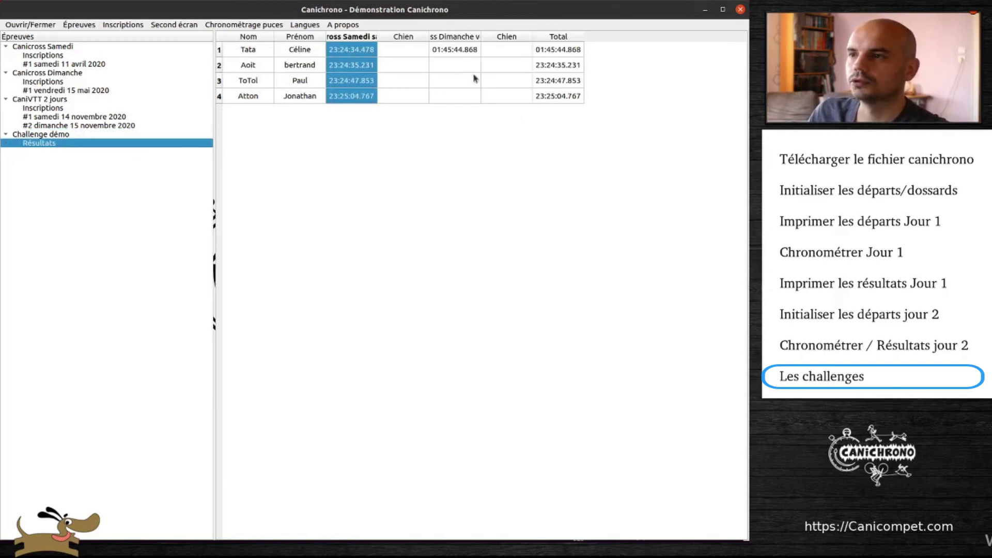
drag(454, 49, 459, 106)
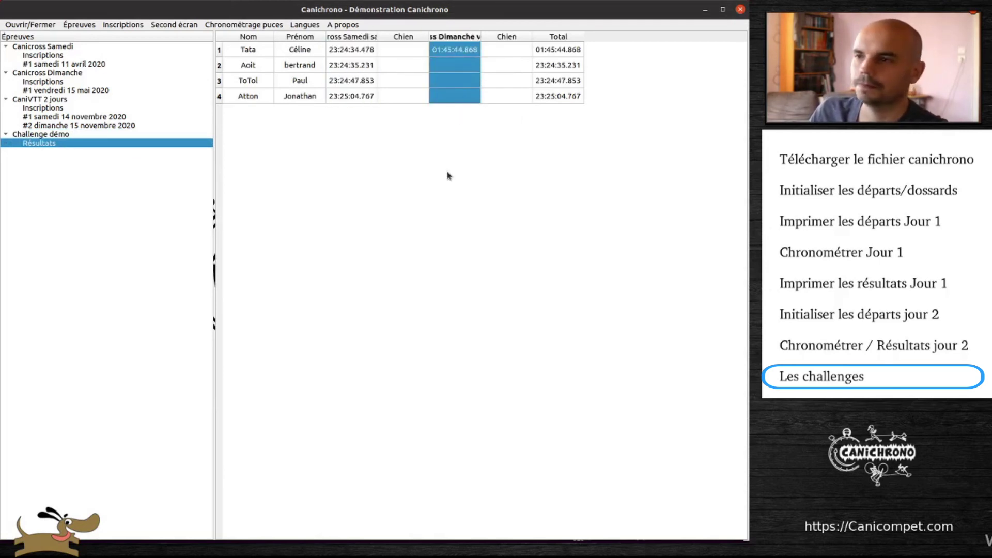
click(552, 51)
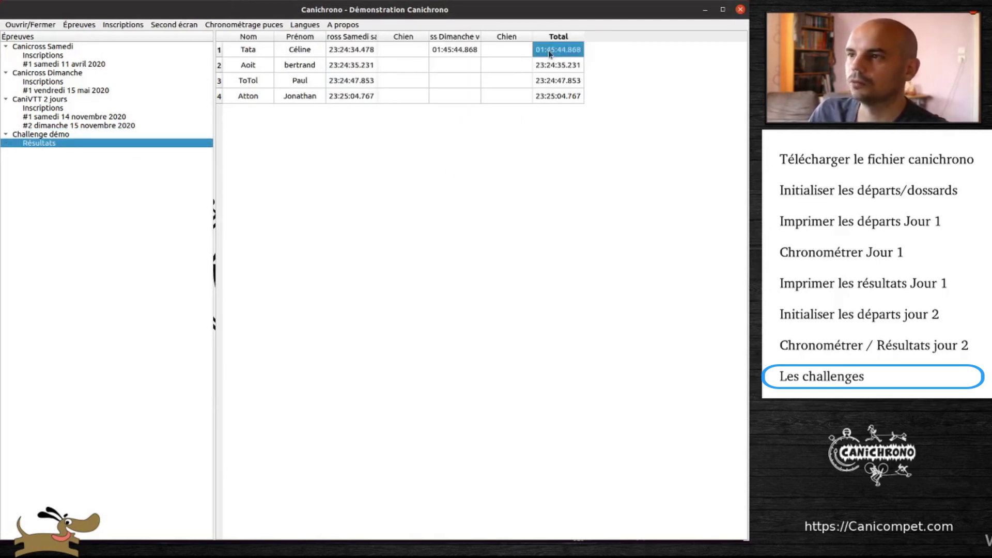
click(469, 50)
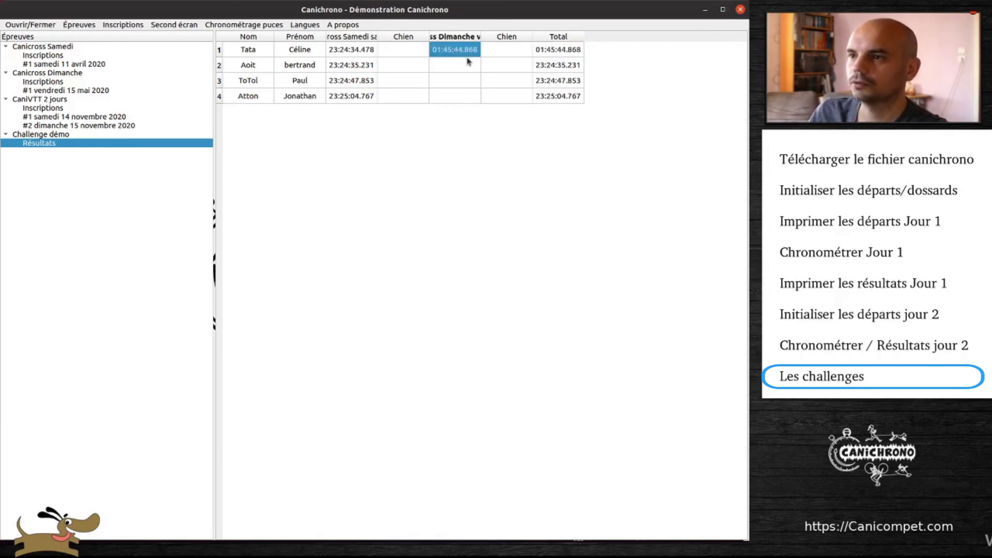
Check the Canicross Samedi times of the three lowest-ranked competitors in the challenge results.
drag(364, 70, 358, 94)
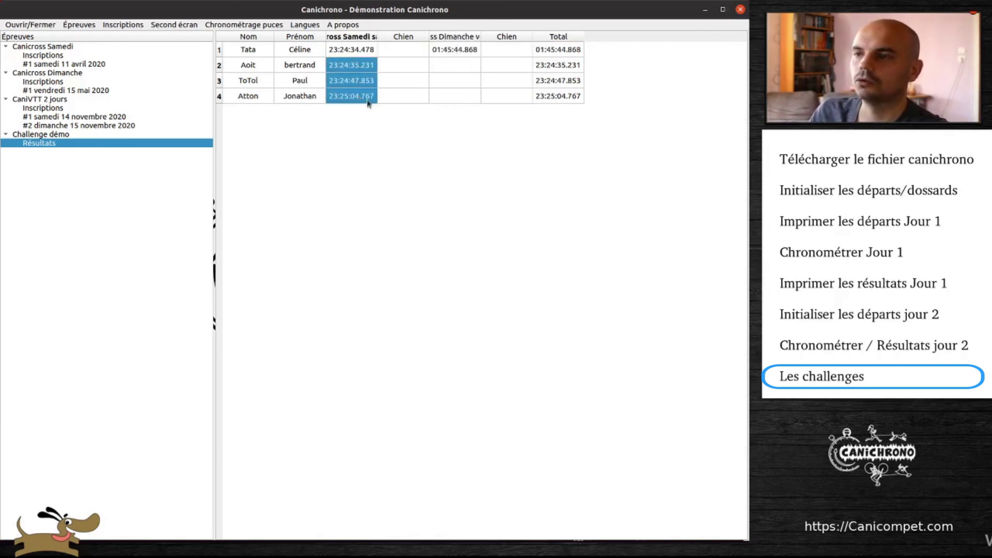
click(357, 186)
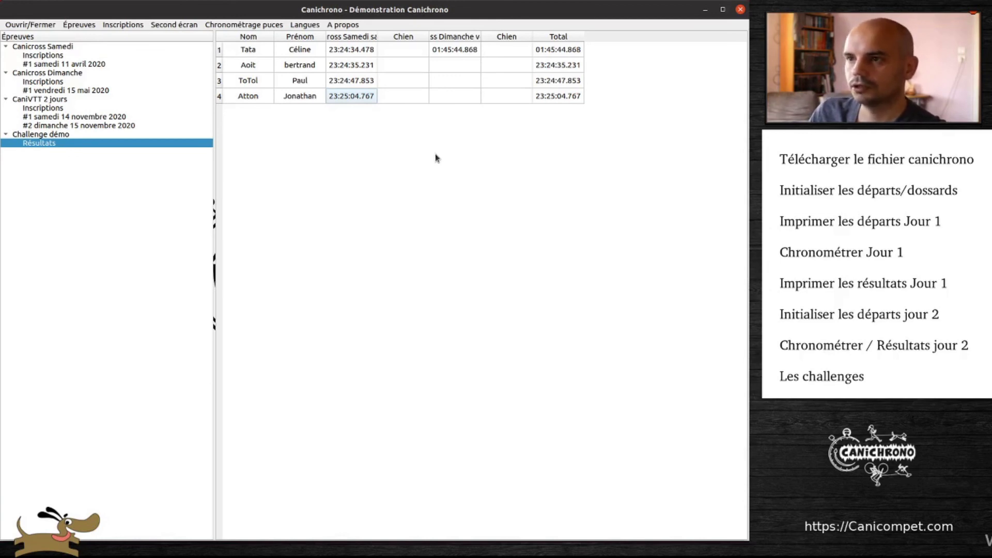
Switch to Canicompet in Firefox and select 9eme-canicross-de-la-colline-a-westhoffen.canichrono as the Canichrono results file to load for the Westhoffen event.
key(alt+Tab)
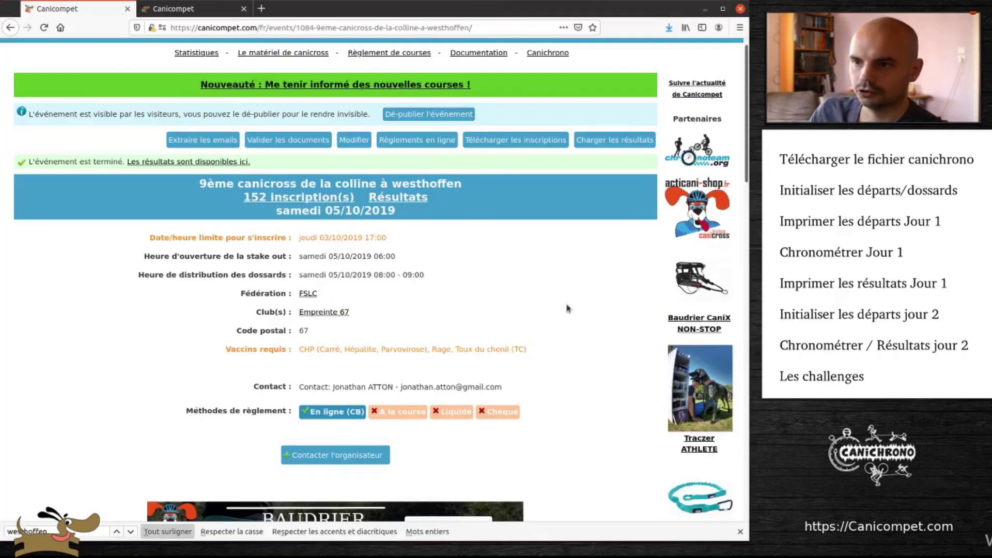
click(620, 141)
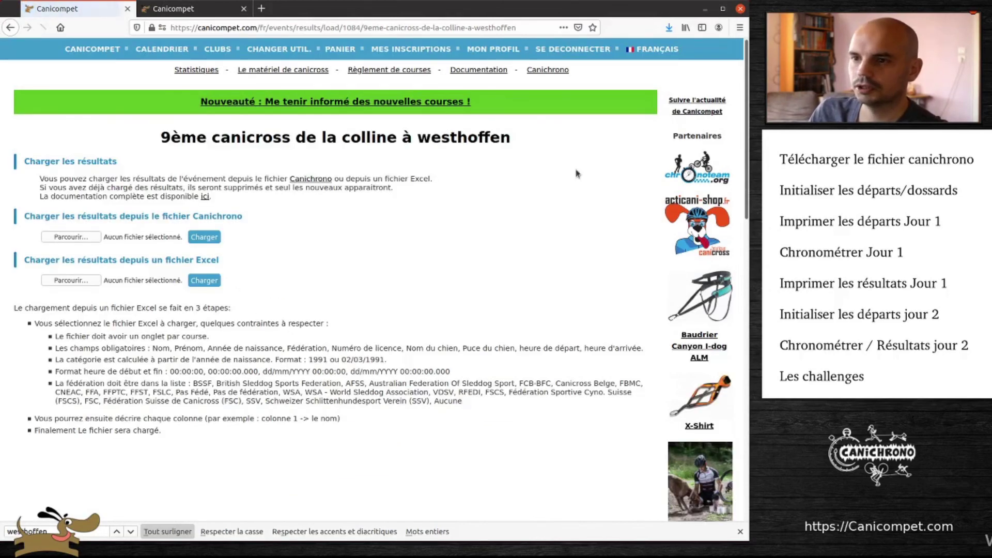
click(80, 238)
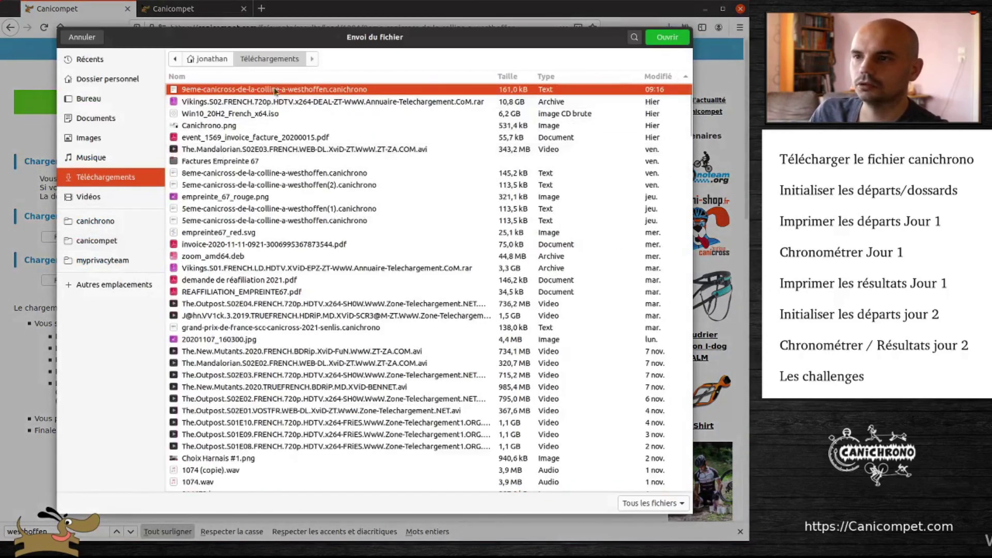
double_click(277, 90)
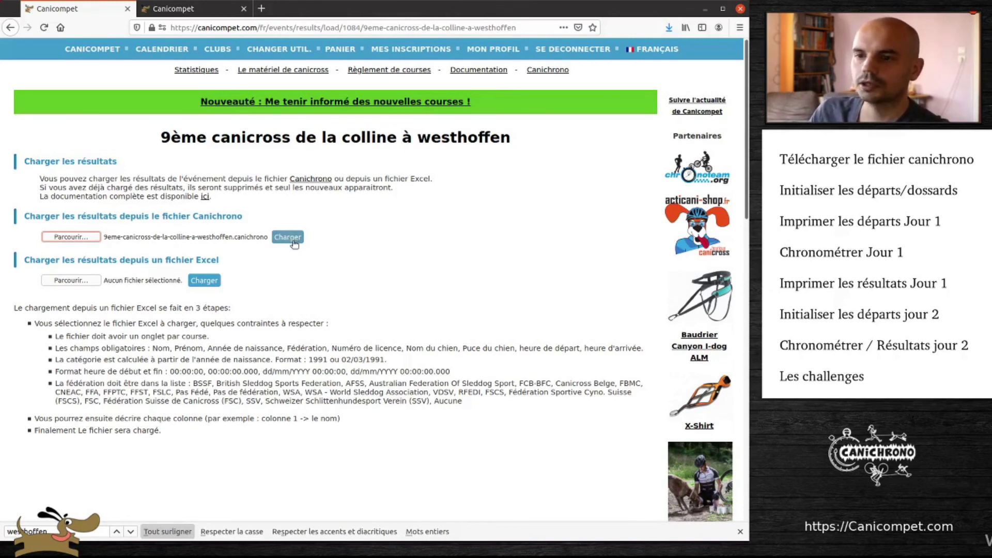
Look through the event's published online results for Canicross, Canicross baby: CaniBaby and Cani Pédicycle.
click(201, 12)
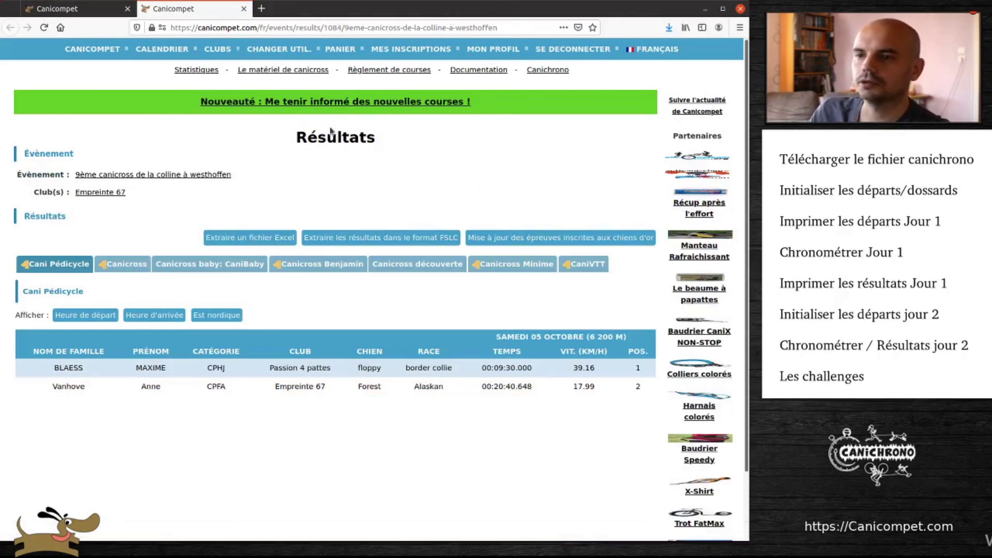
click(125, 264)
click(214, 263)
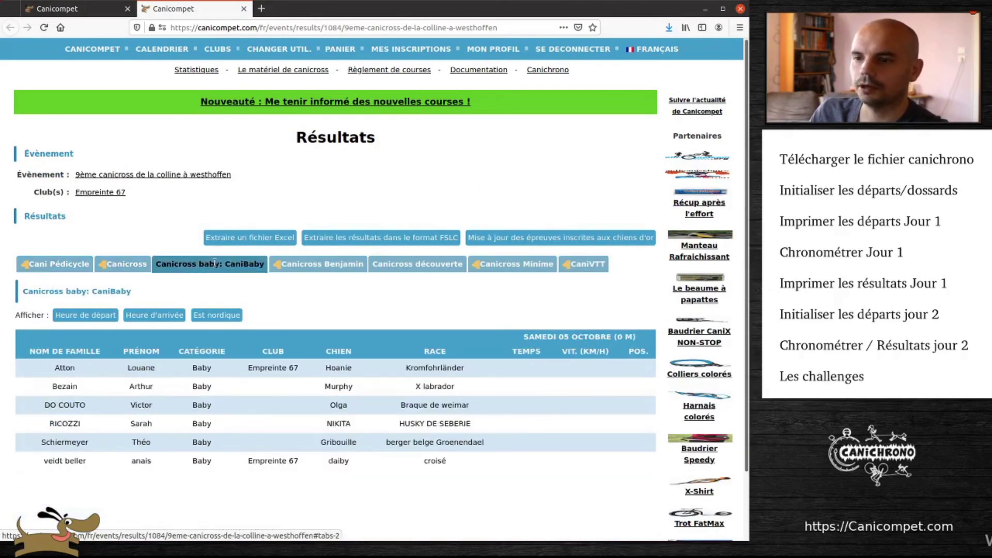
click(58, 264)
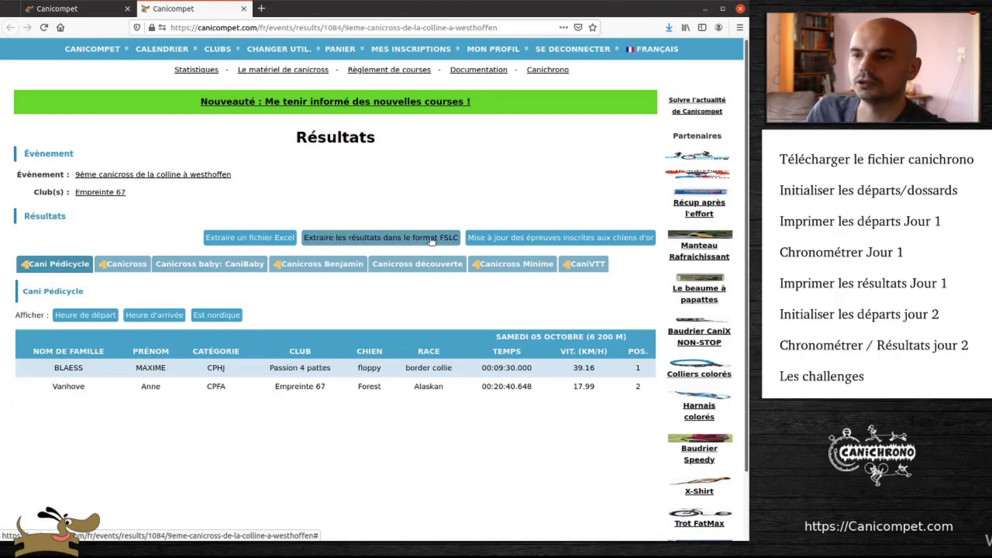
Extract the results in FSLC format with all races included and open the generated file in LibreOffice Calc.
click(398, 242)
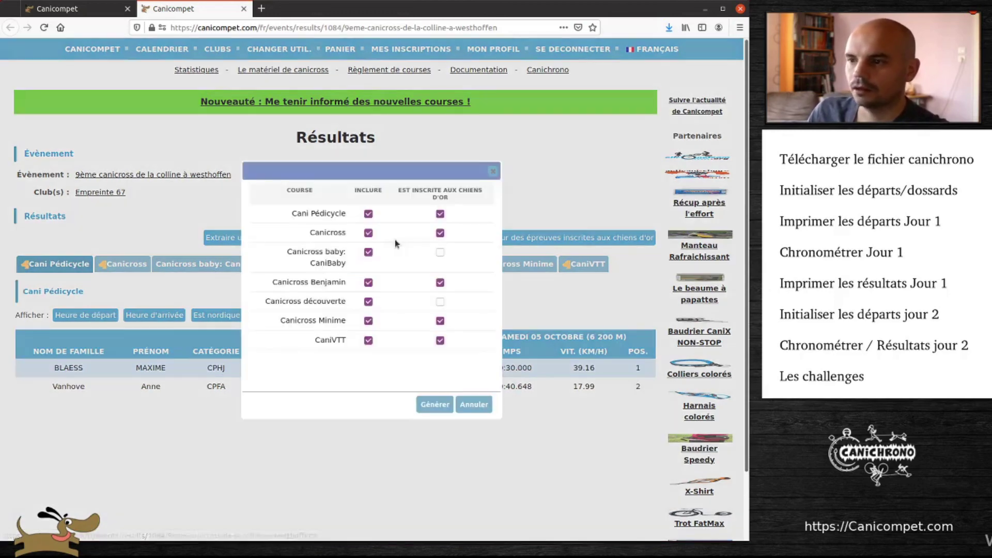
click(435, 403)
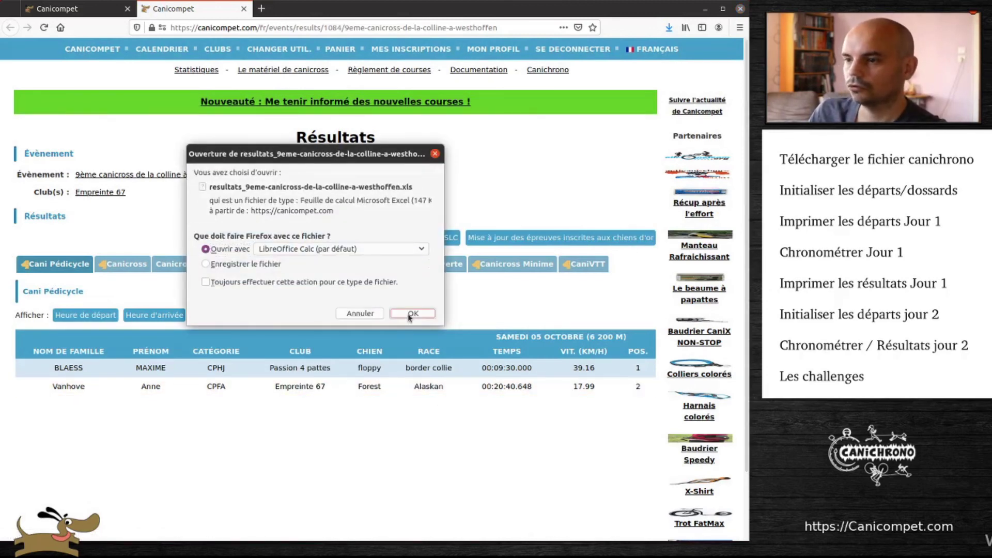
click(411, 314)
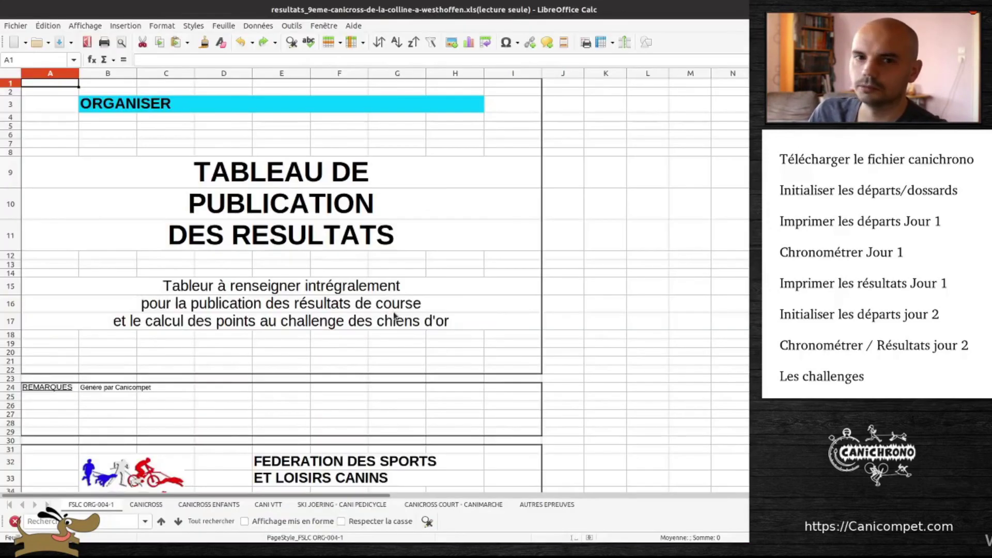
Examine the CANICROSS sheet of the FSLC export, from the Licence column to the Points course formulas.
click(146, 506)
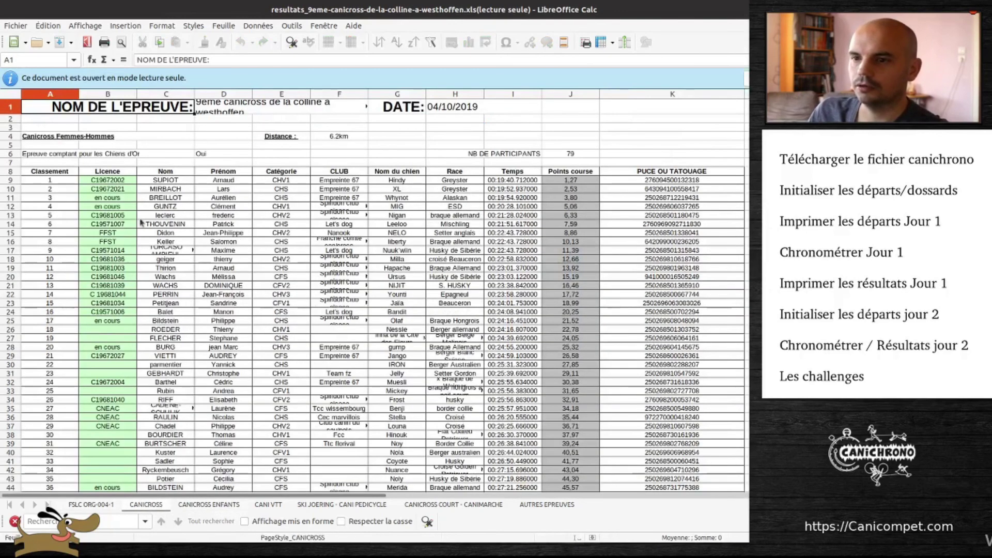
drag(119, 200, 561, 257)
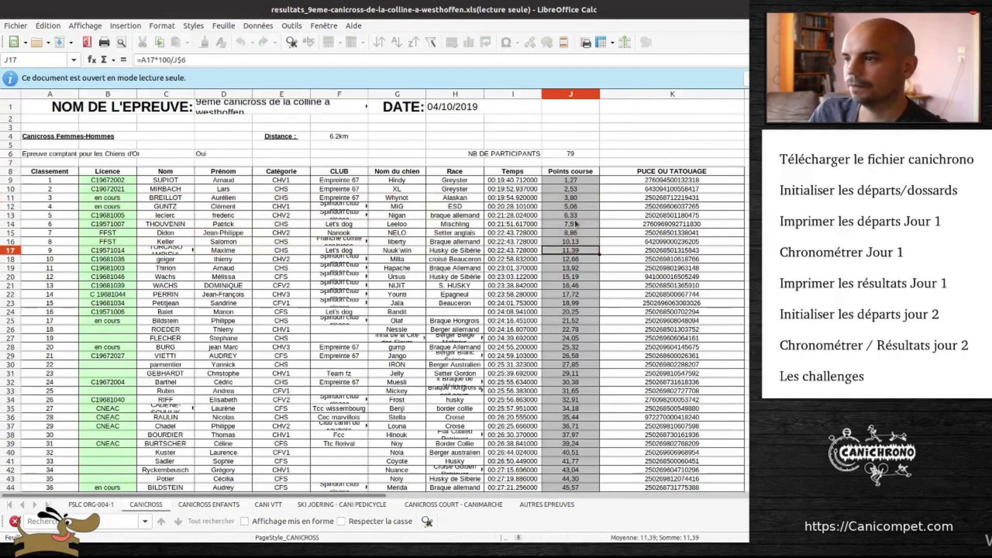
click(577, 190)
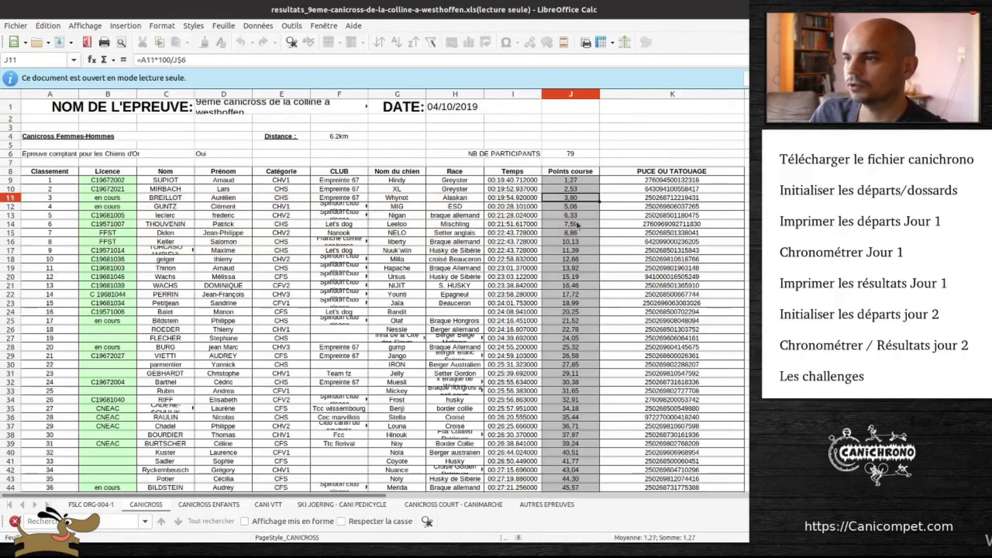